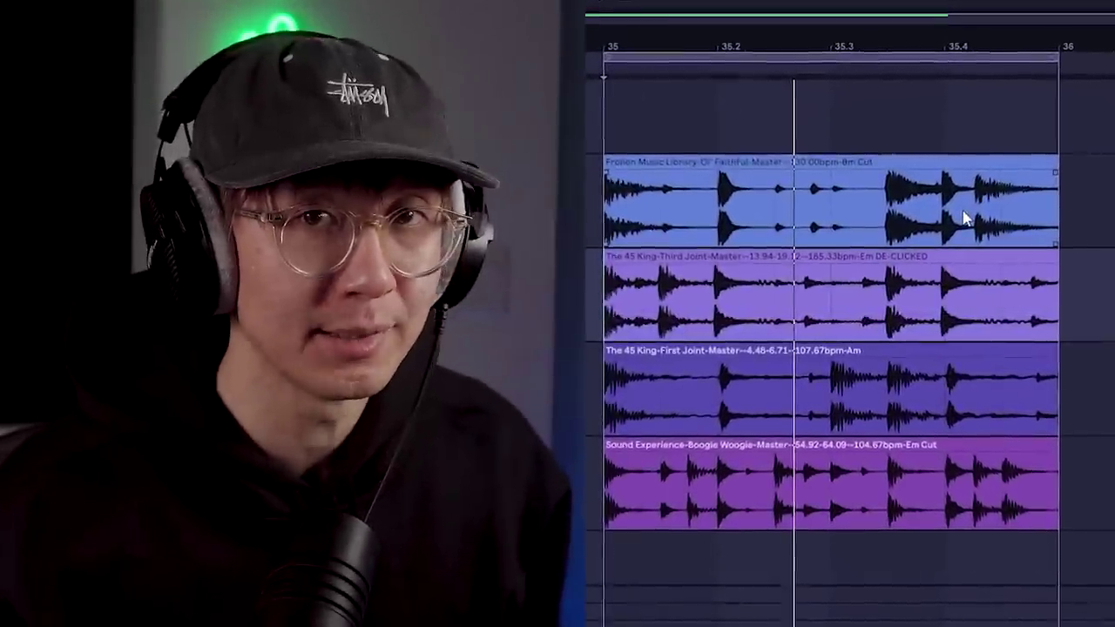
# Step: Play, then stop, the Can't Refuse Master track preview
pyautogui.press('space')
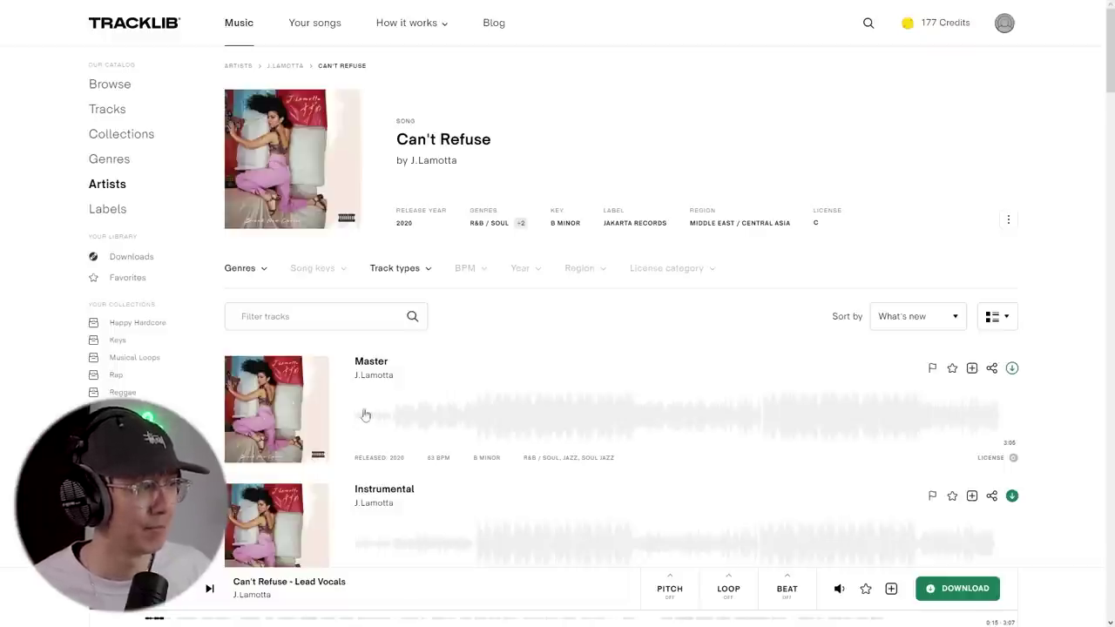
pyautogui.click(292, 419)
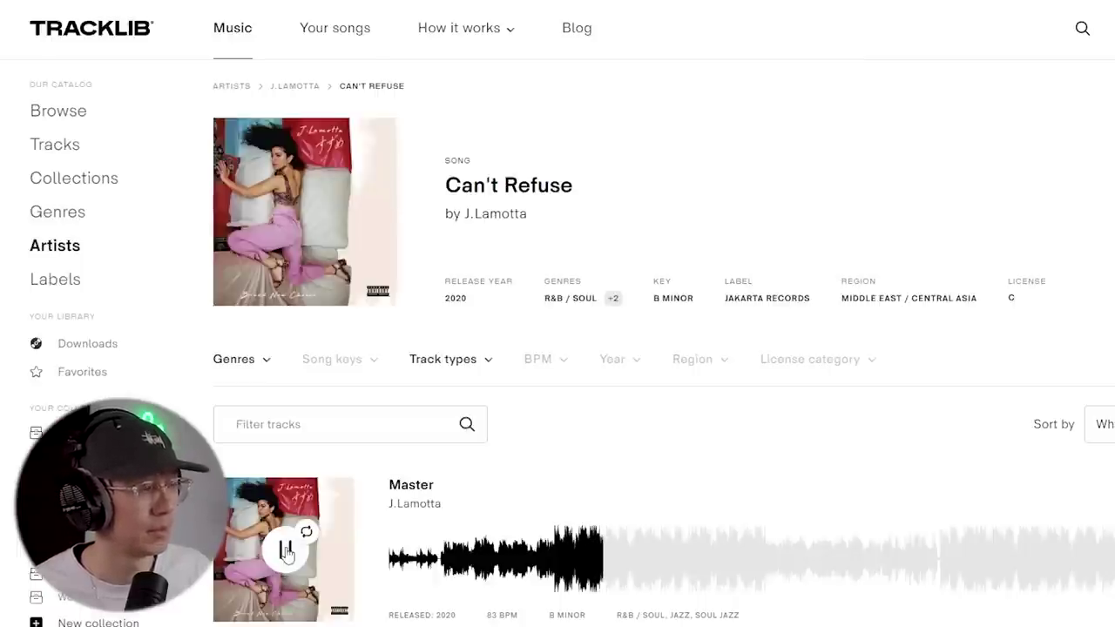
pyautogui.click(286, 550)
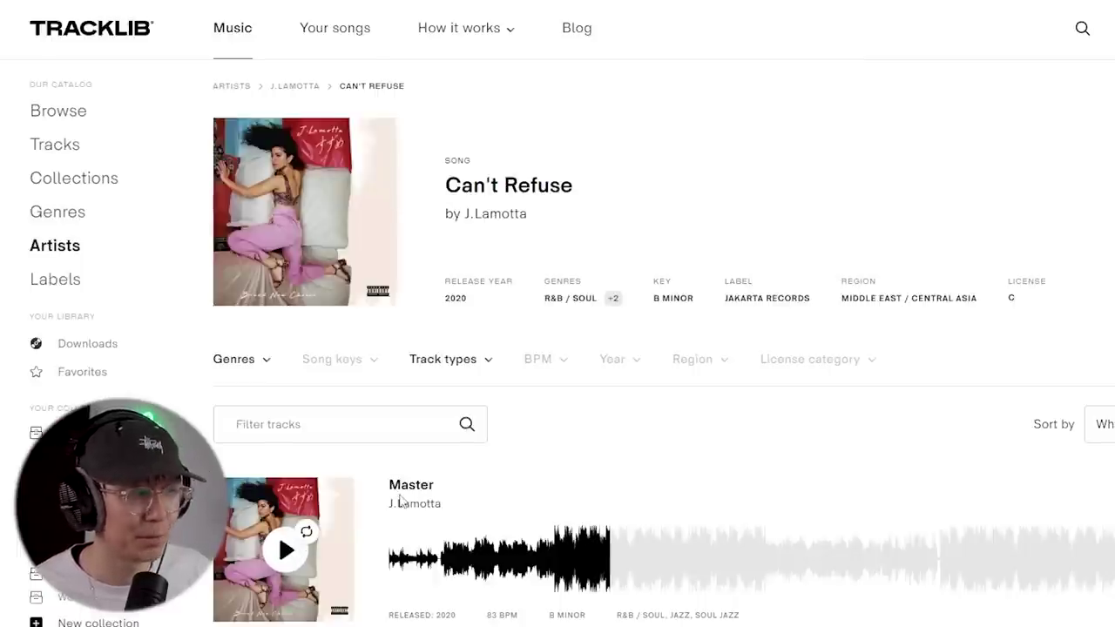
# Step: Audition the Can't Refuse Lead Vocals and Keys stem previews
pyautogui.scroll(-10, 485, 498)
pyautogui.scroll(-2, 484, 498)
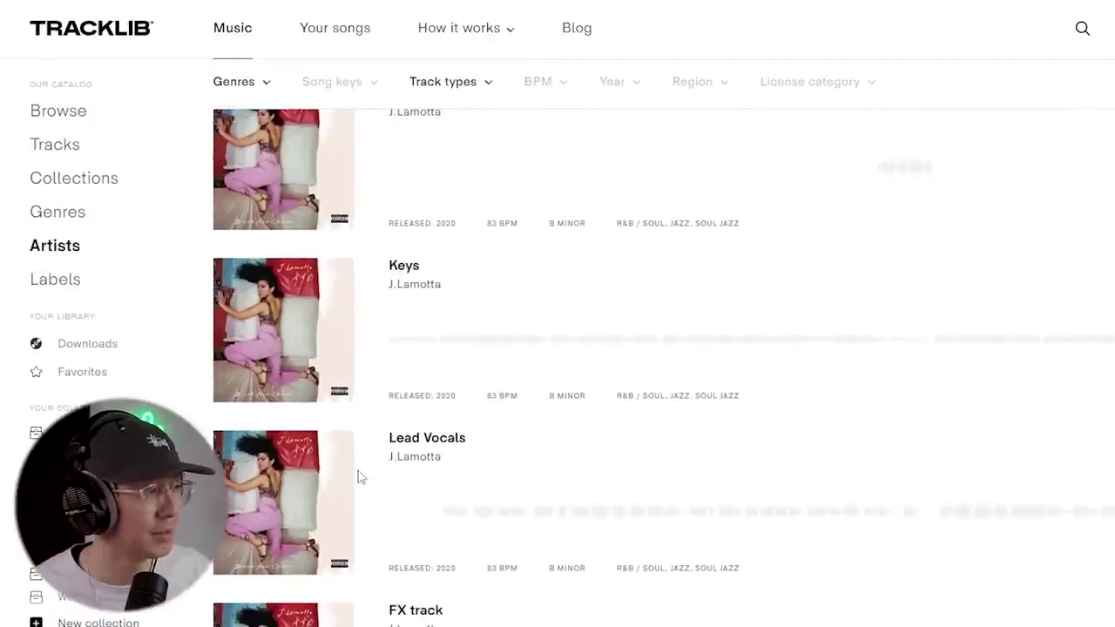
pyautogui.click(478, 440)
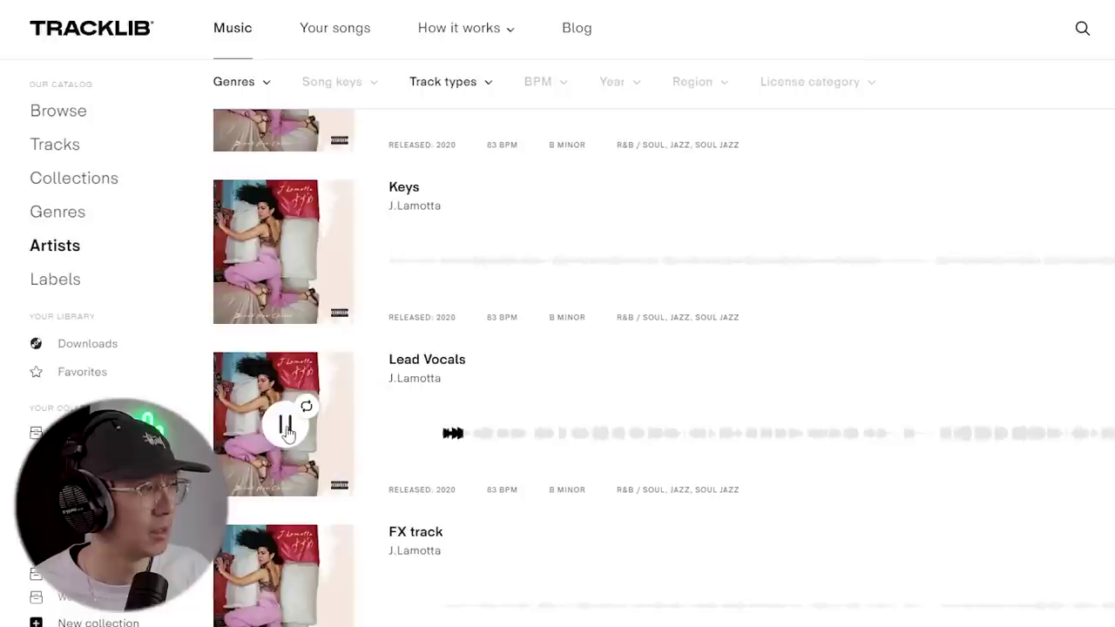
pyautogui.click(439, 259)
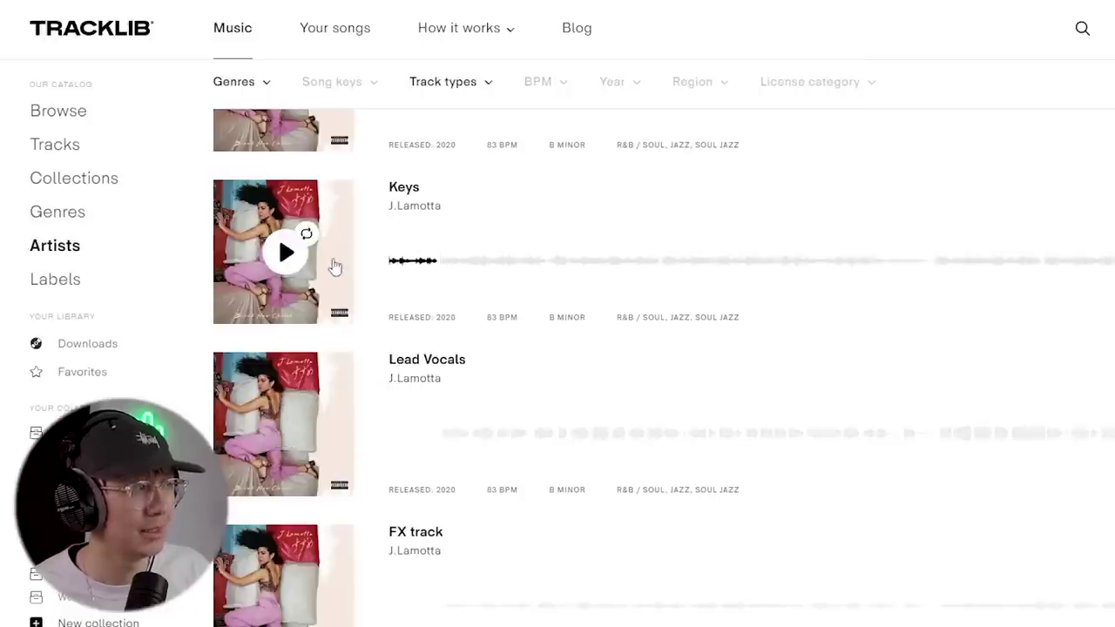
pyautogui.click(283, 253)
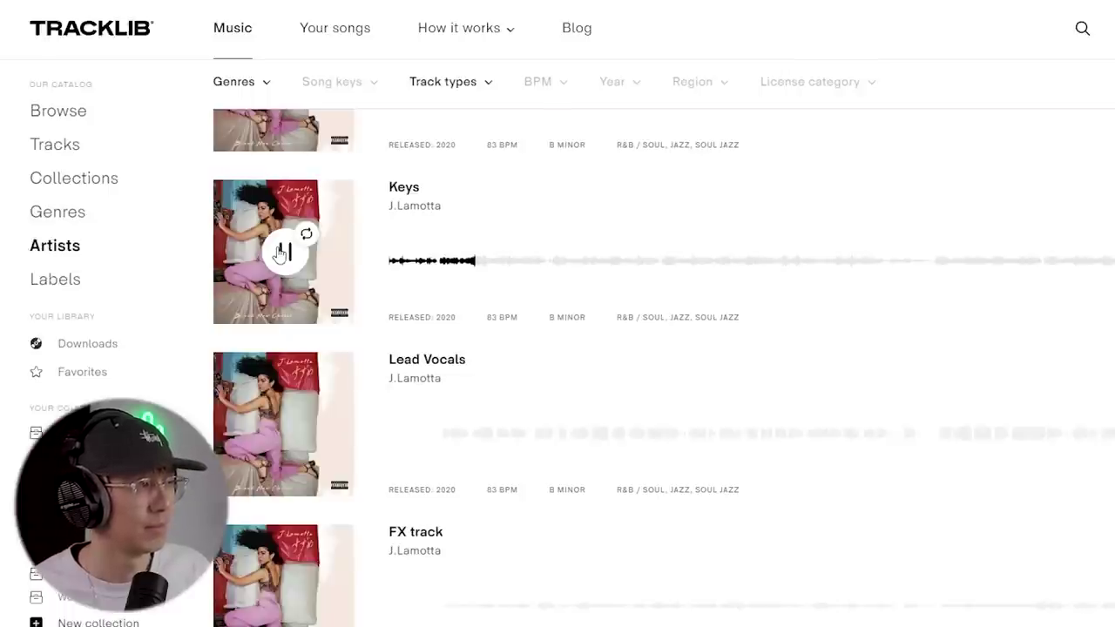
pyautogui.click(281, 252)
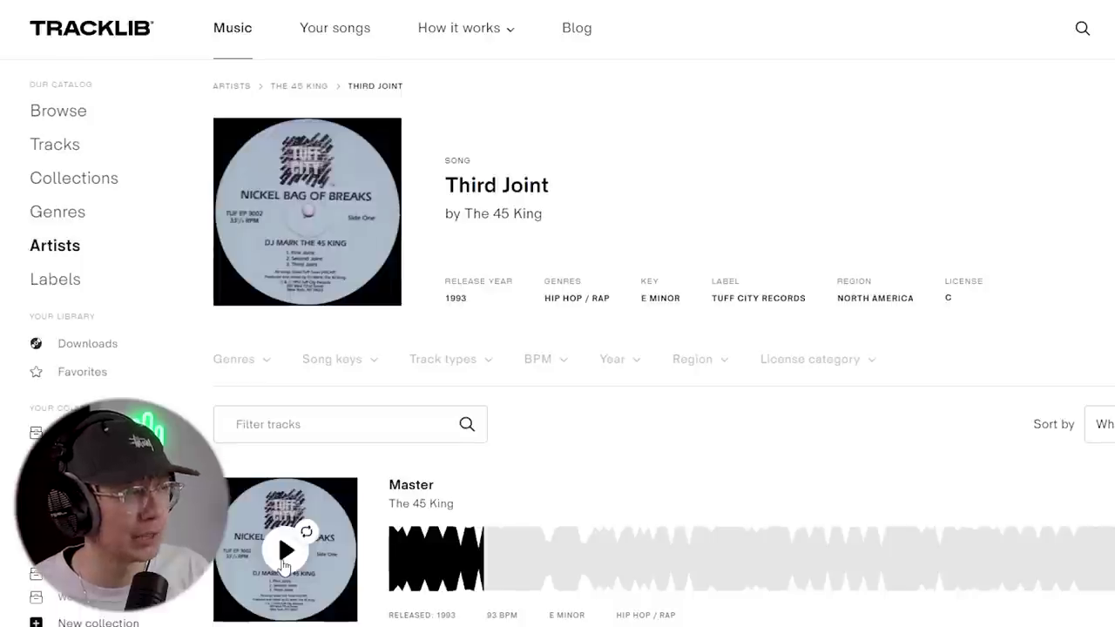
# Step: Audition the Master previews of Third Joint, First Joint and Ol' Faithful
pyautogui.click(283, 564)
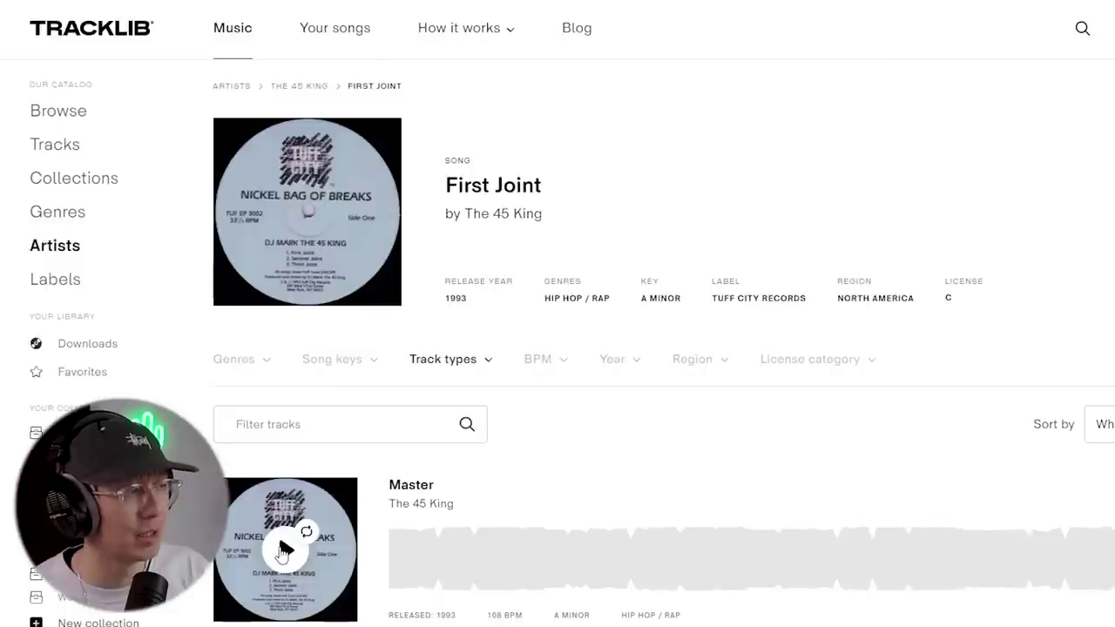
pyautogui.click(284, 550)
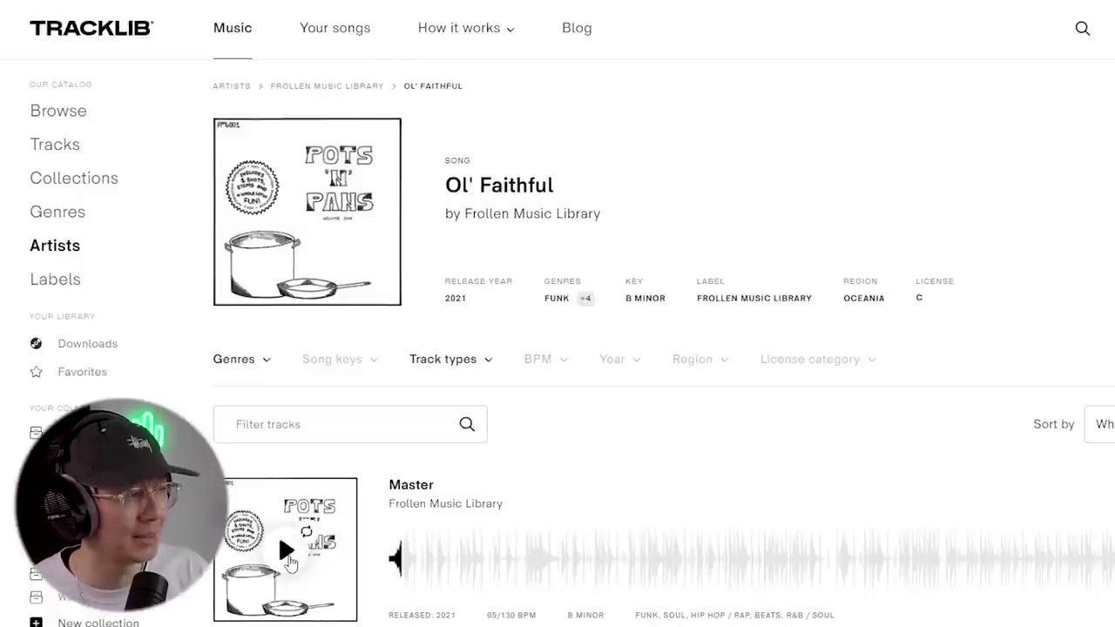
pyautogui.click(287, 556)
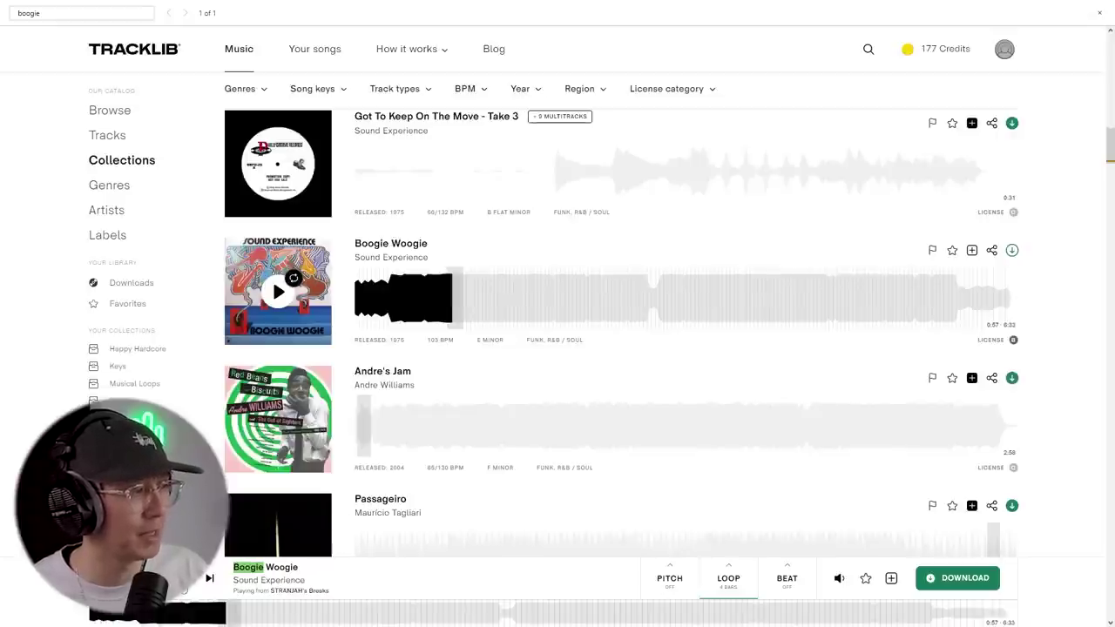
# Step: Set the Boogie Woogie preview loop length to 4 bars
pyautogui.click(772, 590)
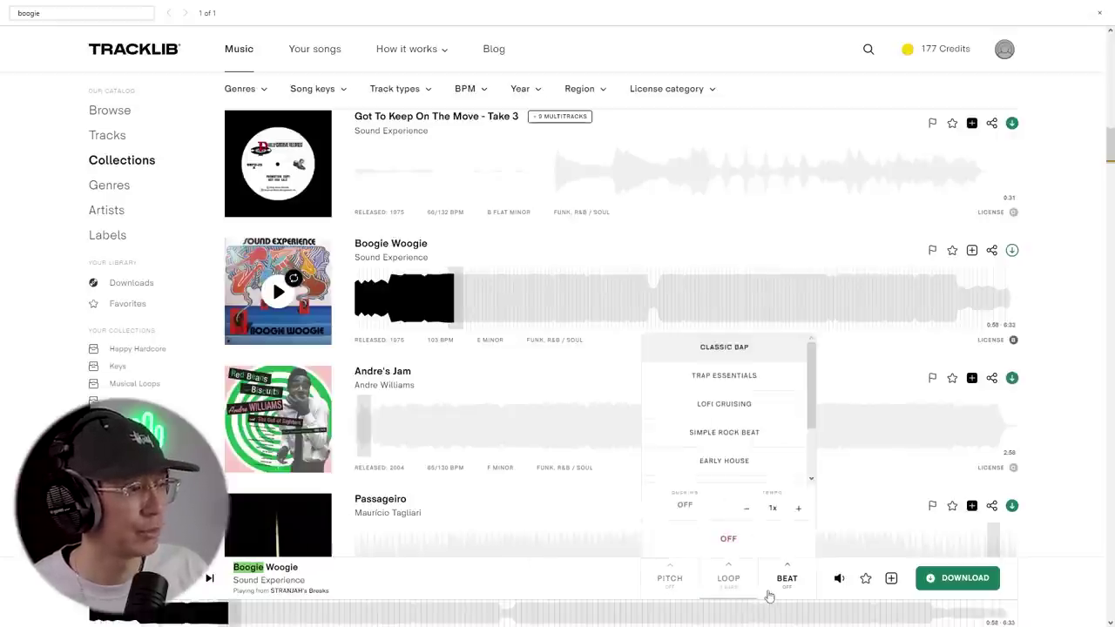
pyautogui.click(728, 574)
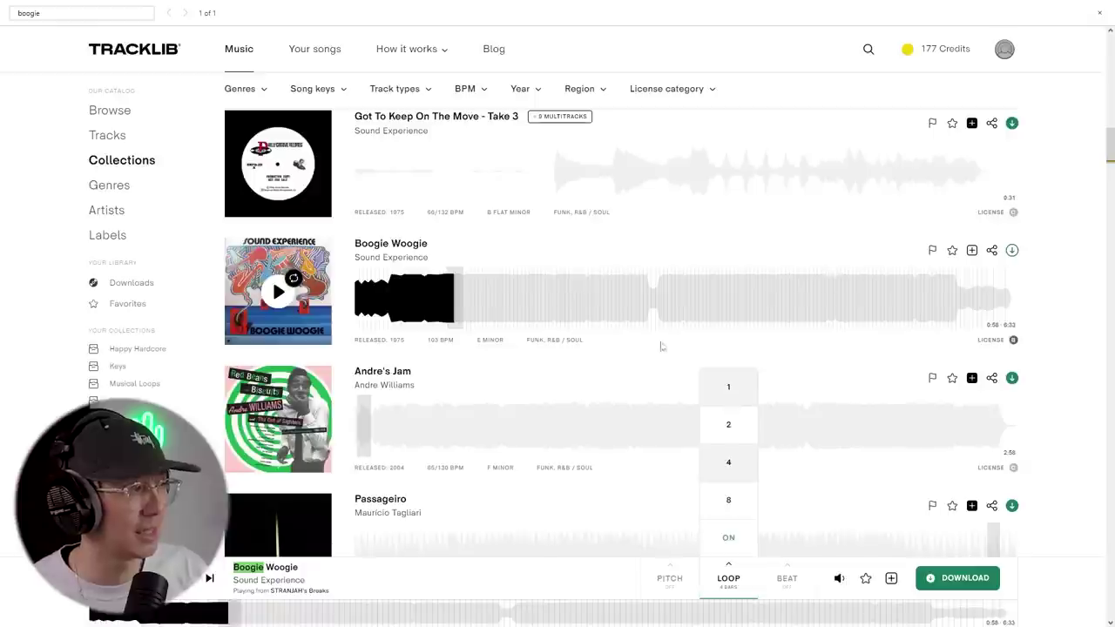
pyautogui.click(729, 582)
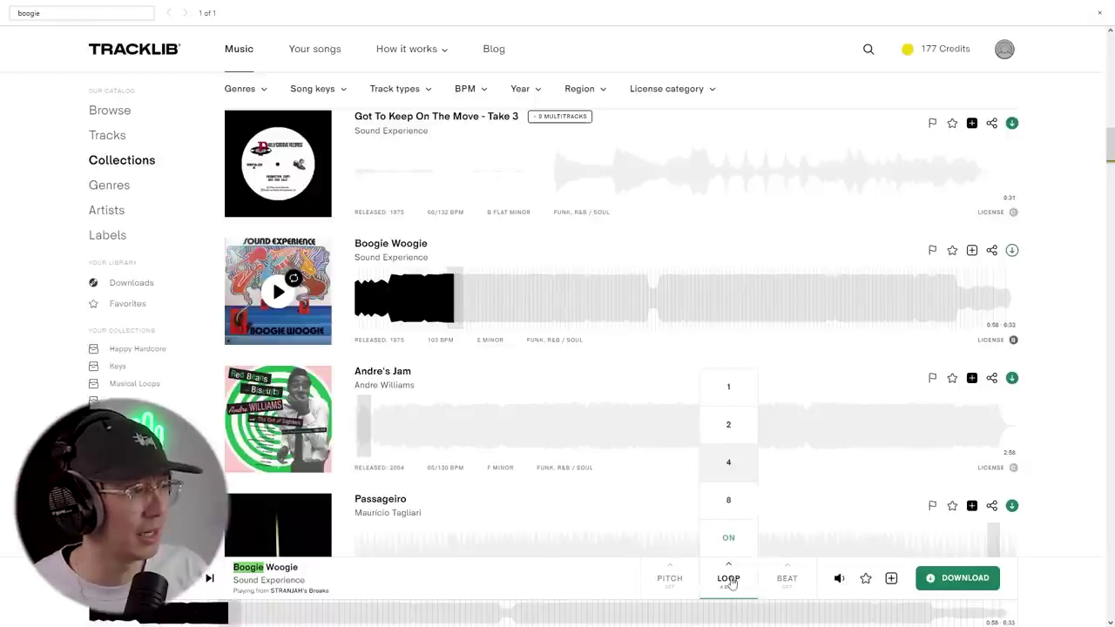
pyautogui.click(730, 460)
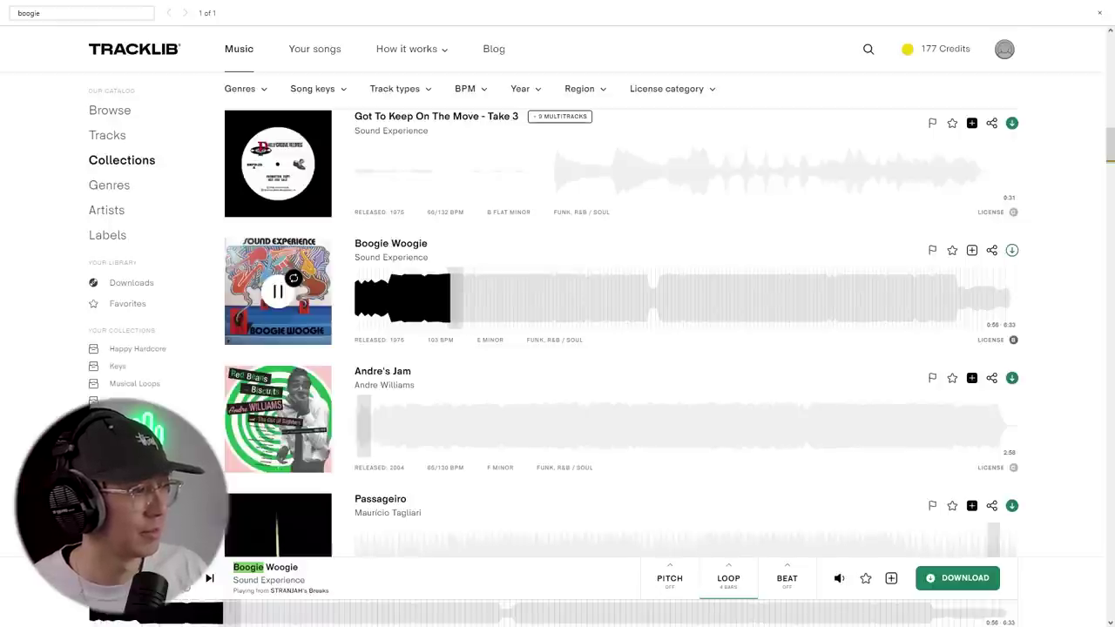
# Step: Raise the preview's pitch to +8 ST and pause playback
pyautogui.click(669, 577)
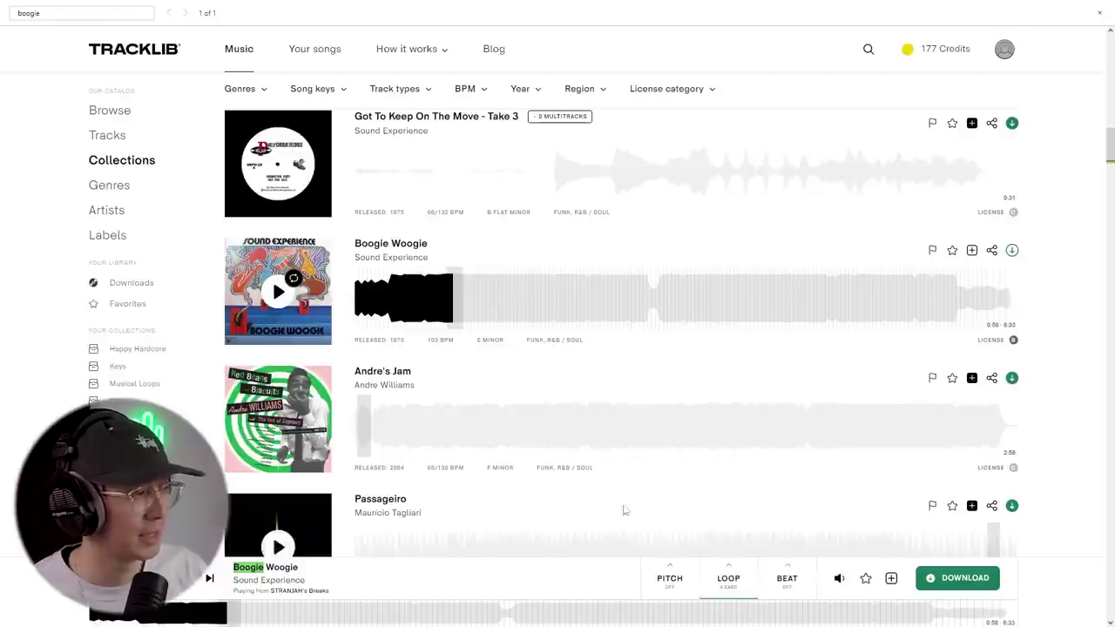
pyautogui.click(679, 570)
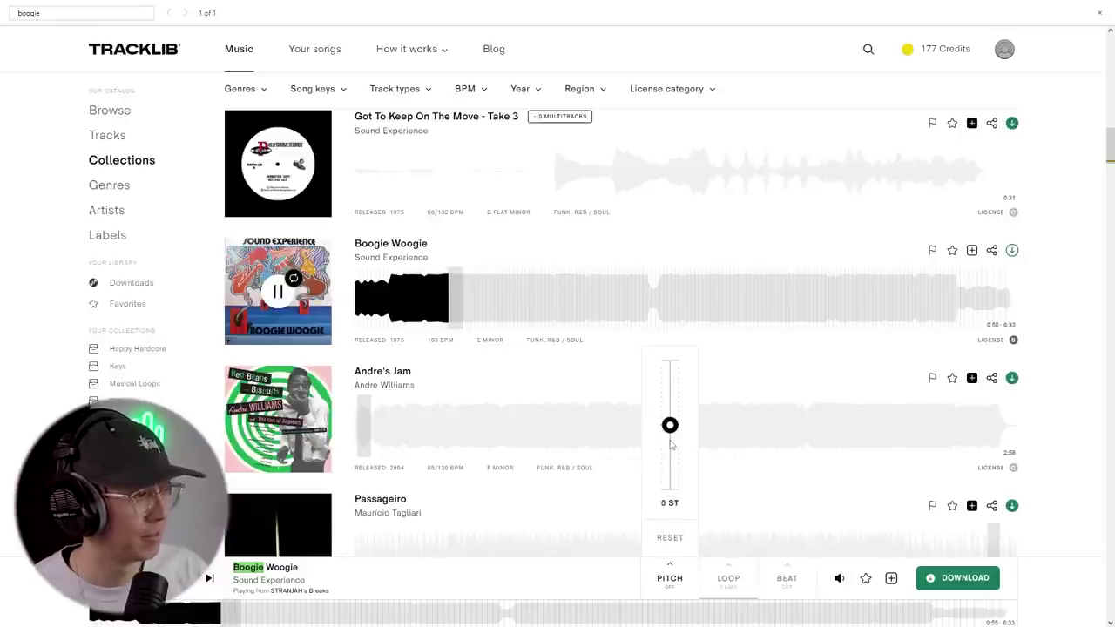
pyautogui.moveTo(671, 426); pyautogui.dragTo(680, 387)
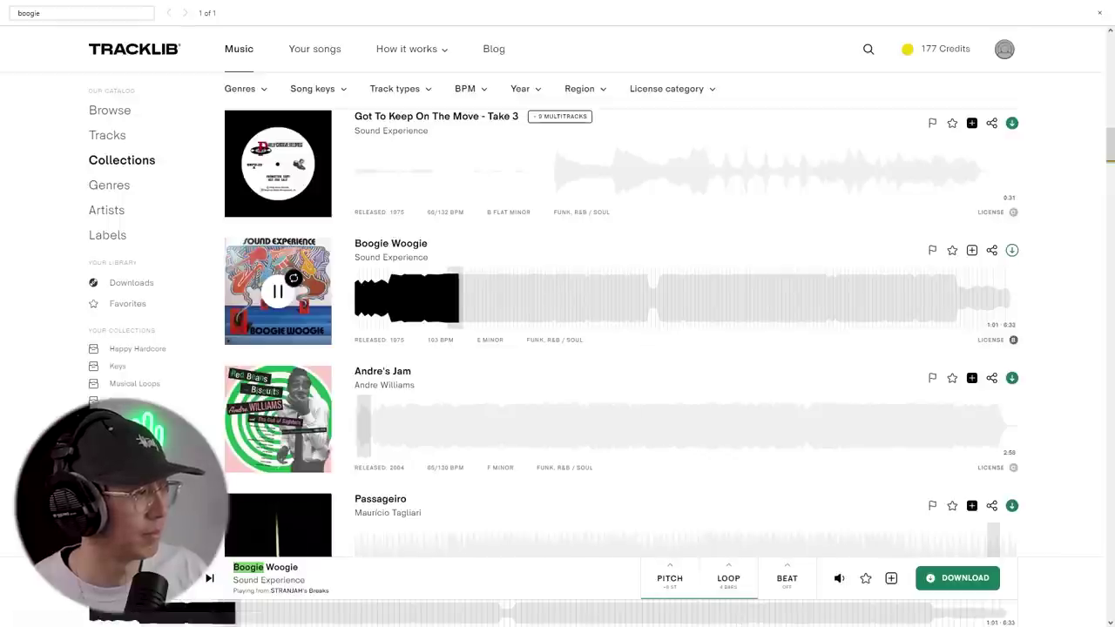
pyautogui.press('space')
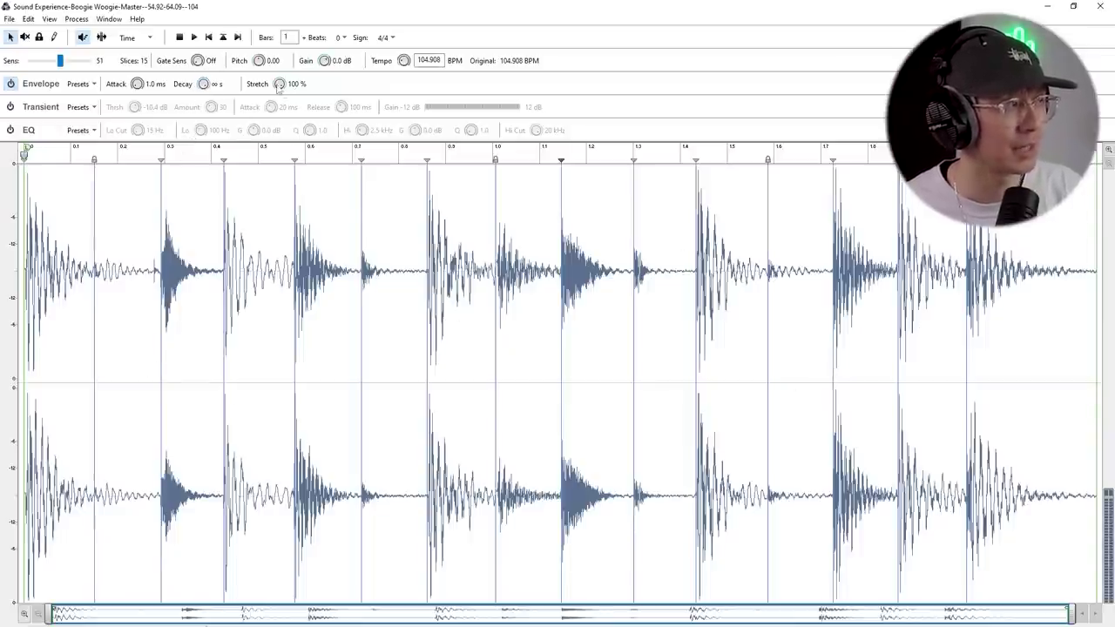
# Step: Turn the Envelope Stretch knob down from 100% to 41%
pyautogui.moveTo(281, 90); pyautogui.dragTo(290, 45)
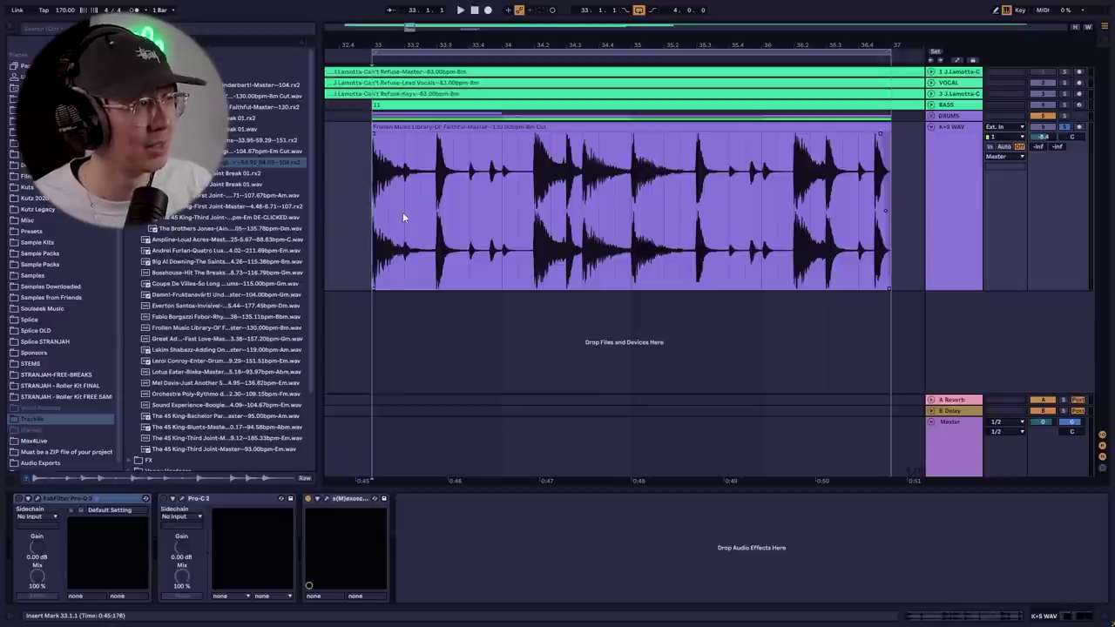
# Step: Audition the Ol' Faithful break from 33.3.1, 34.3.1, 35.1.1, 36.3.1 and other positions
pyautogui.press('space')
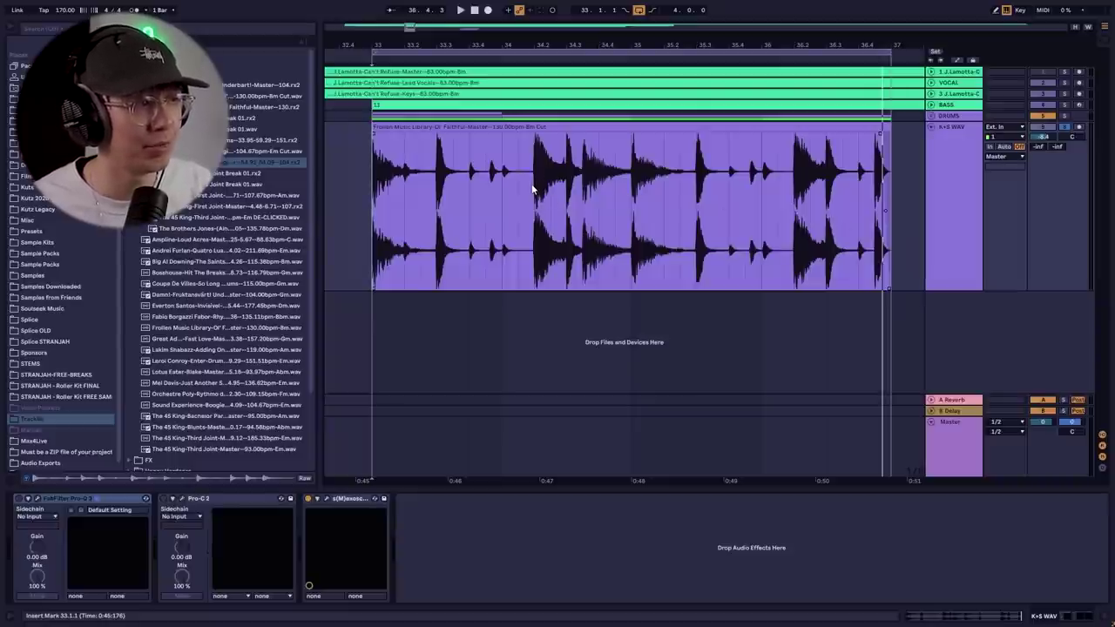
pyautogui.press('space')
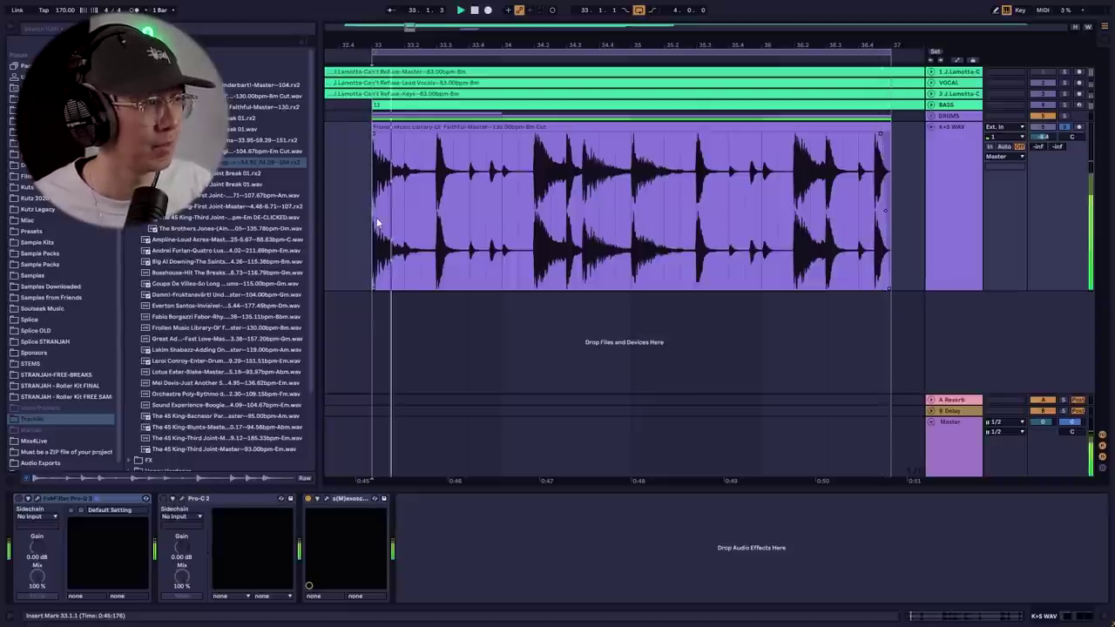
pyautogui.click(435, 218)
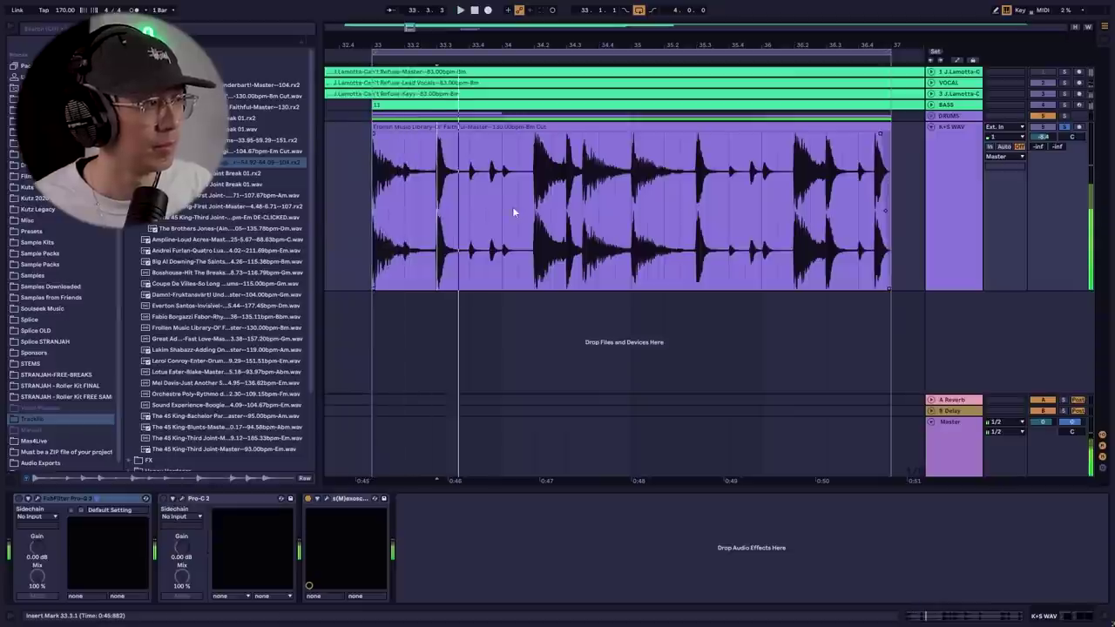
pyautogui.click(574, 205)
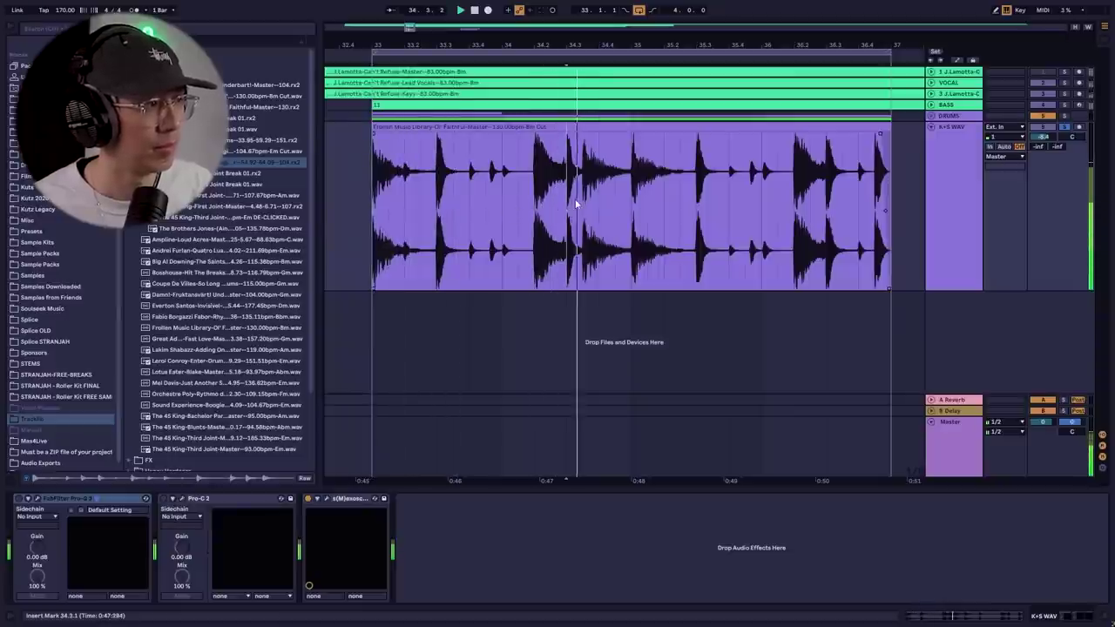
pyautogui.click(637, 199)
pyautogui.click(694, 192)
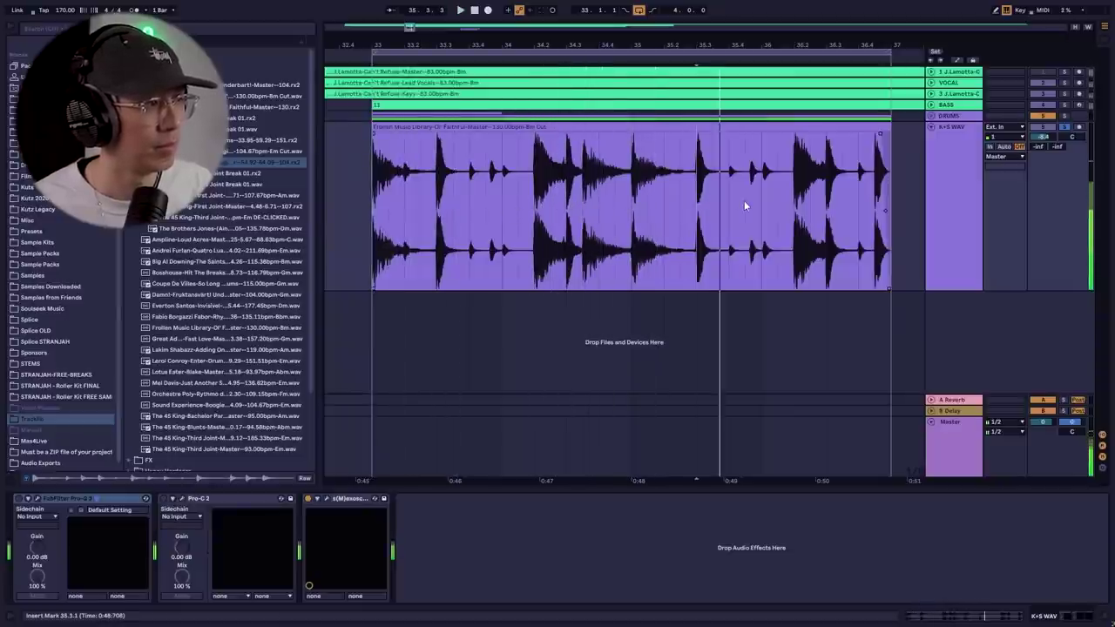
pyautogui.click(792, 189)
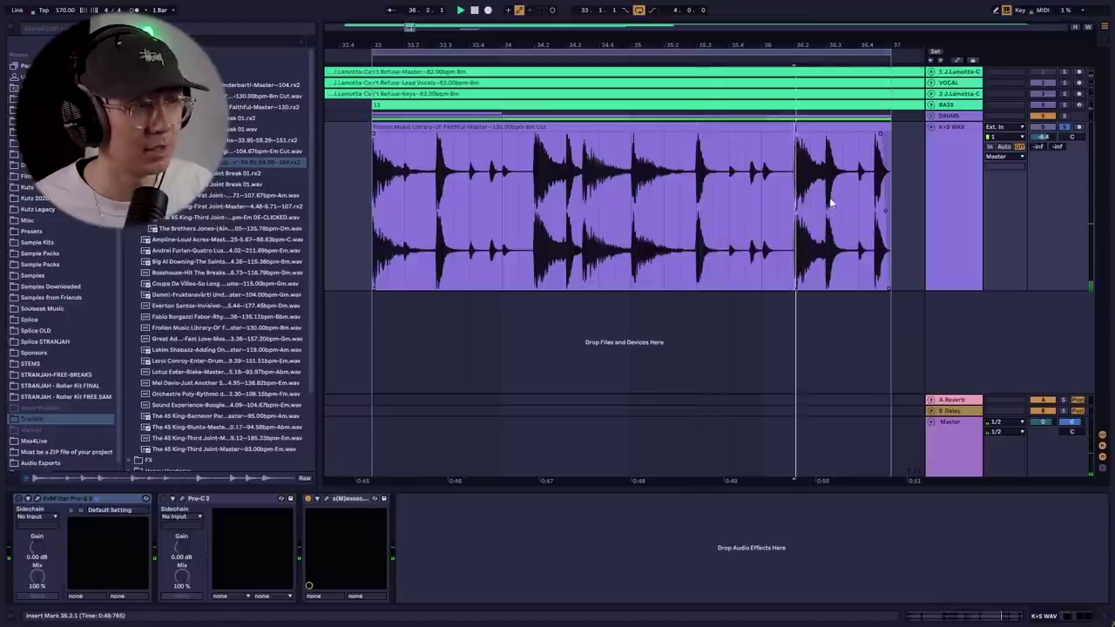
pyautogui.click(821, 203)
pyautogui.click(439, 205)
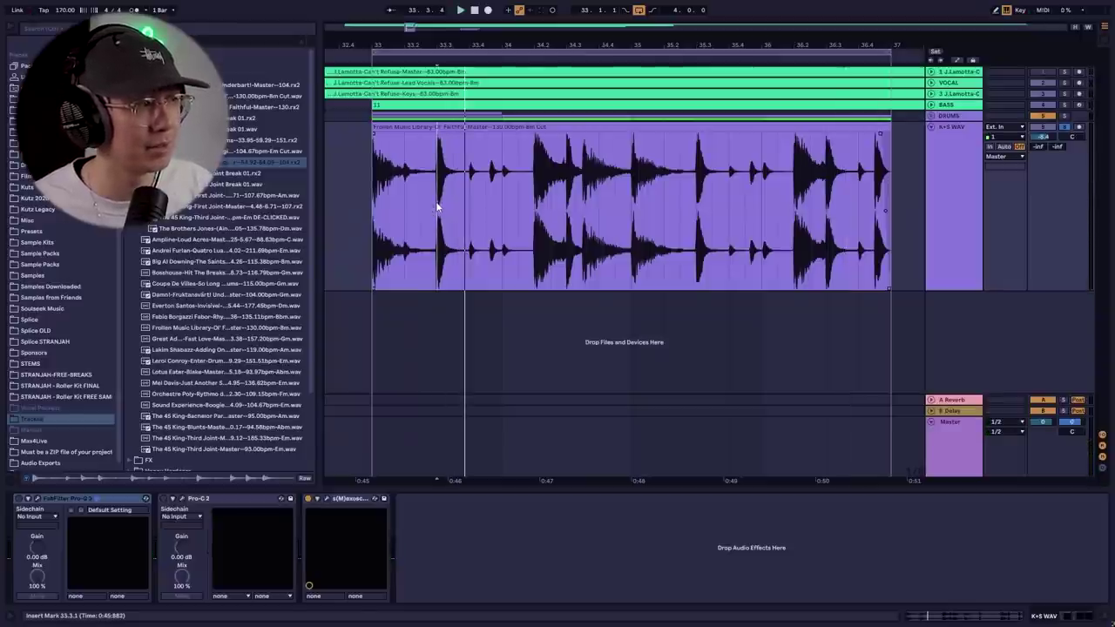
pyautogui.click(542, 189)
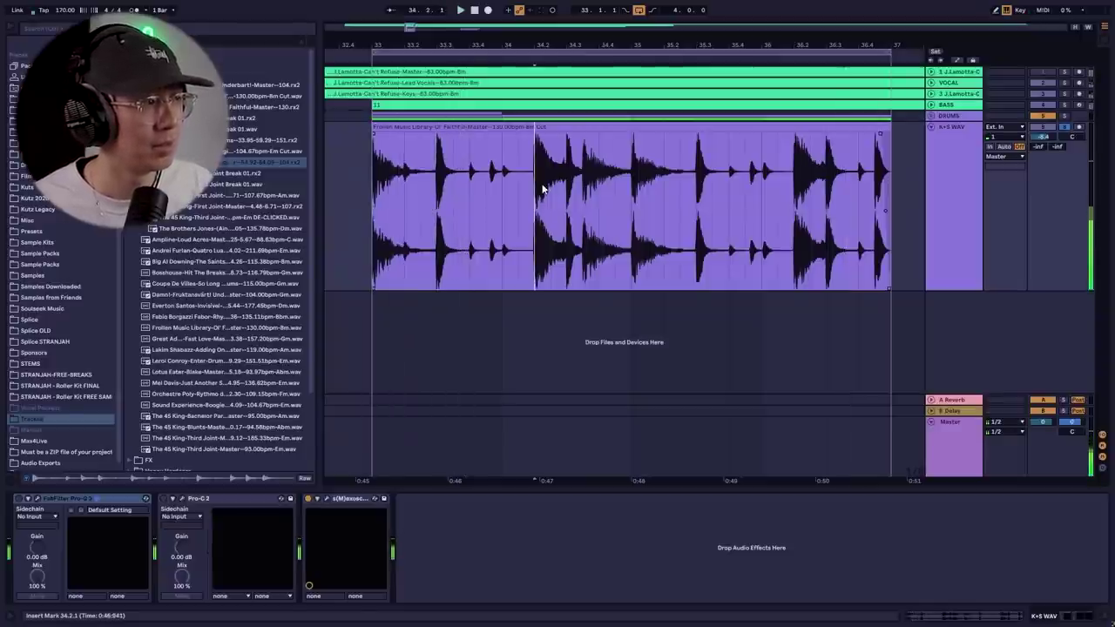
pyautogui.click(585, 193)
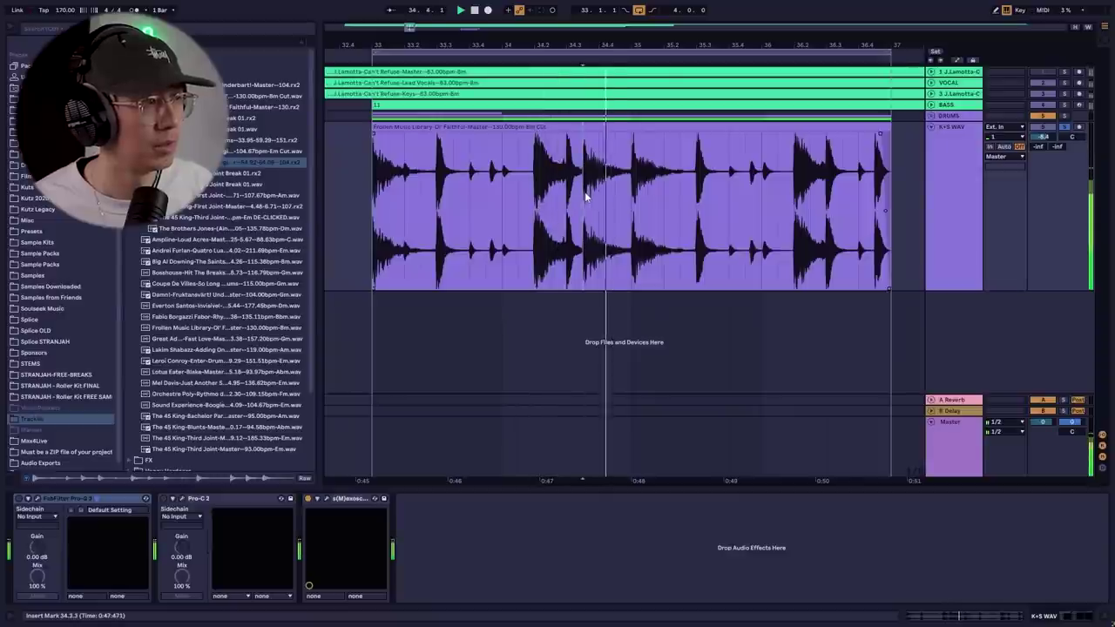
pyautogui.press('space')
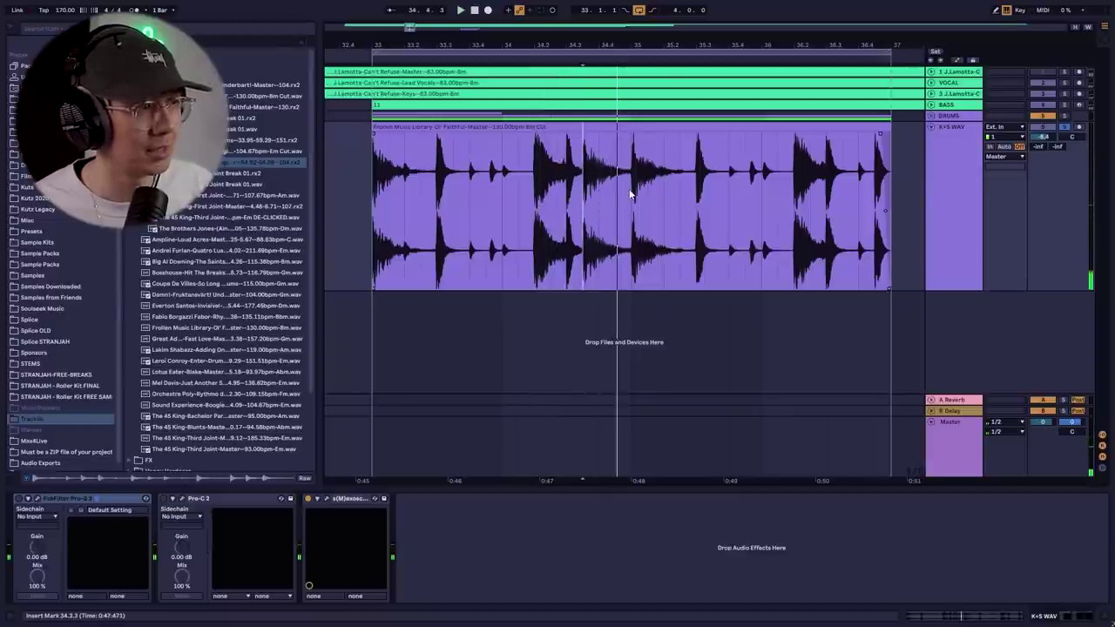
# Step: Move the 34.3.3 hit and the 33.2 beat from the break onto the lower track
pyautogui.moveTo(631, 193); pyautogui.dragTo(582, 194)
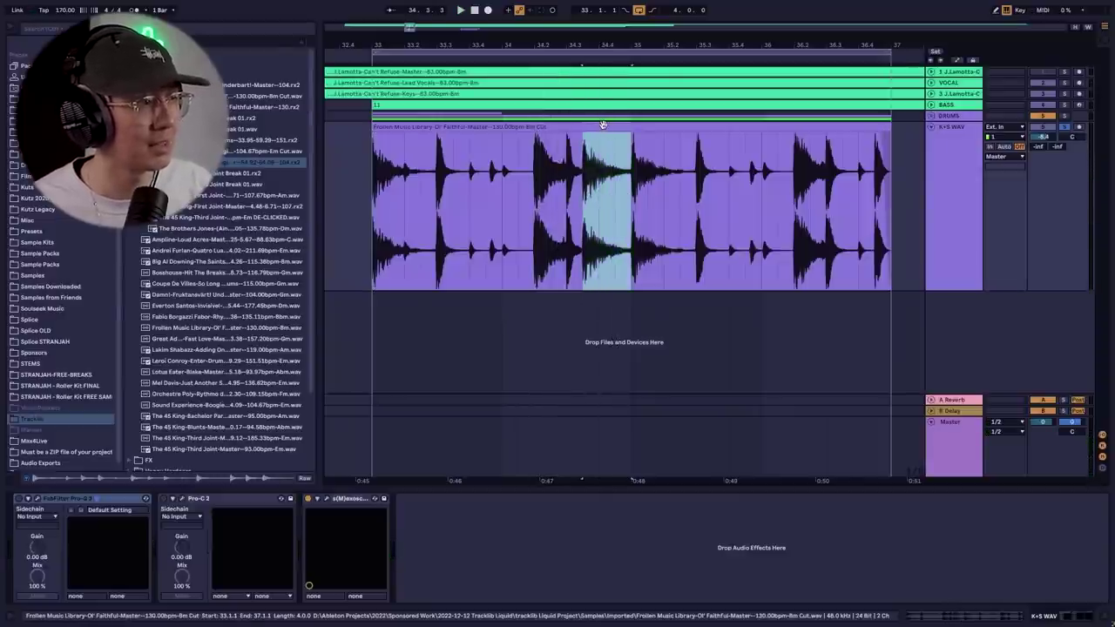
pyautogui.moveTo(602, 125); pyautogui.dragTo(389, 325)
pyautogui.click(469, 149)
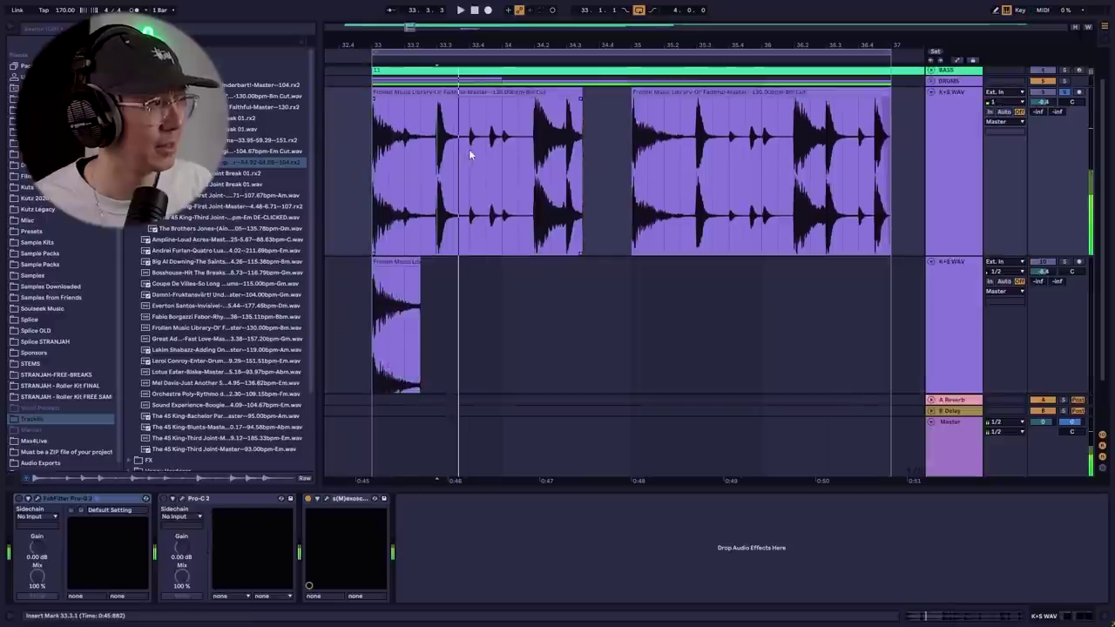
pyautogui.moveTo(469, 149); pyautogui.dragTo(440, 155)
pyautogui.moveTo(433, 229); pyautogui.dragTo(426, 304)
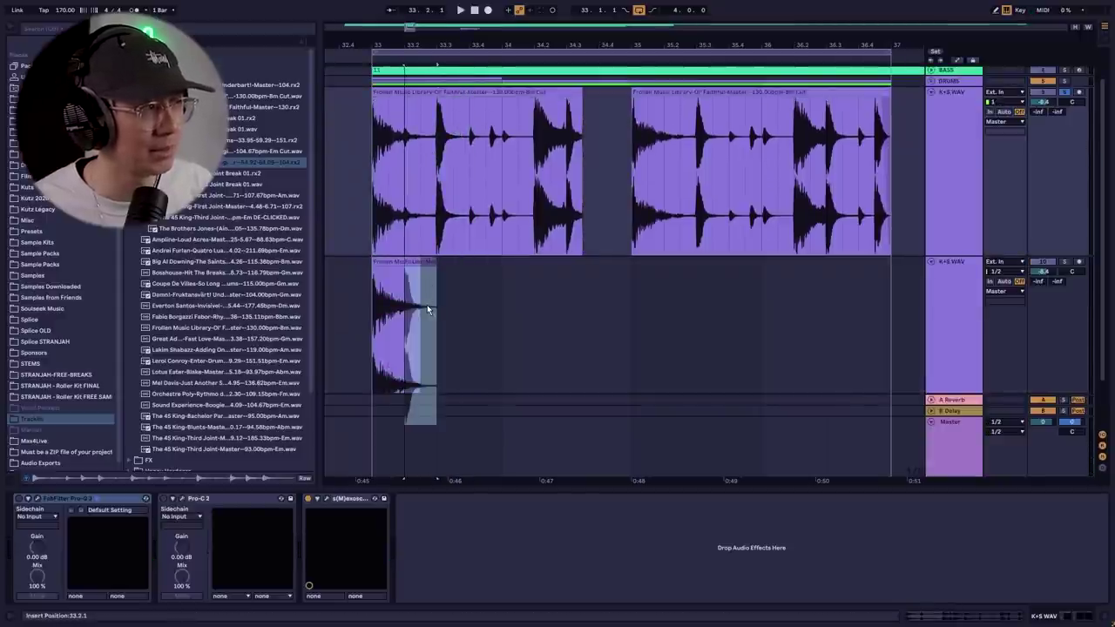
pyautogui.moveTo(427, 305); pyautogui.dragTo(462, 277)
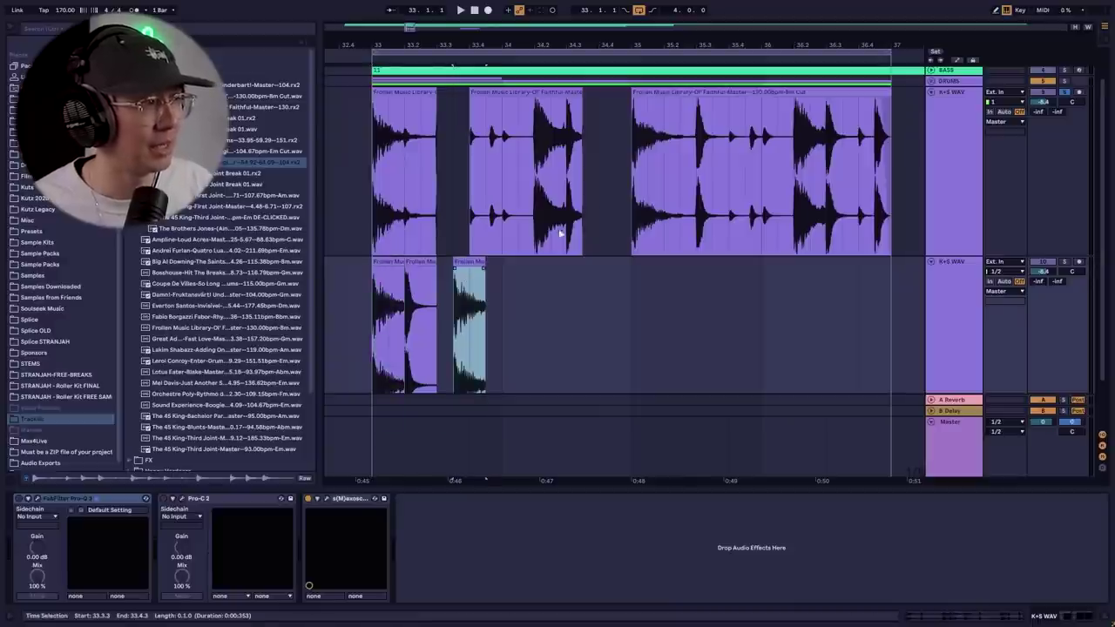
# Step: Audition the break and move a short slice from the upper clip's end onto the lower track
pyautogui.click(565, 175)
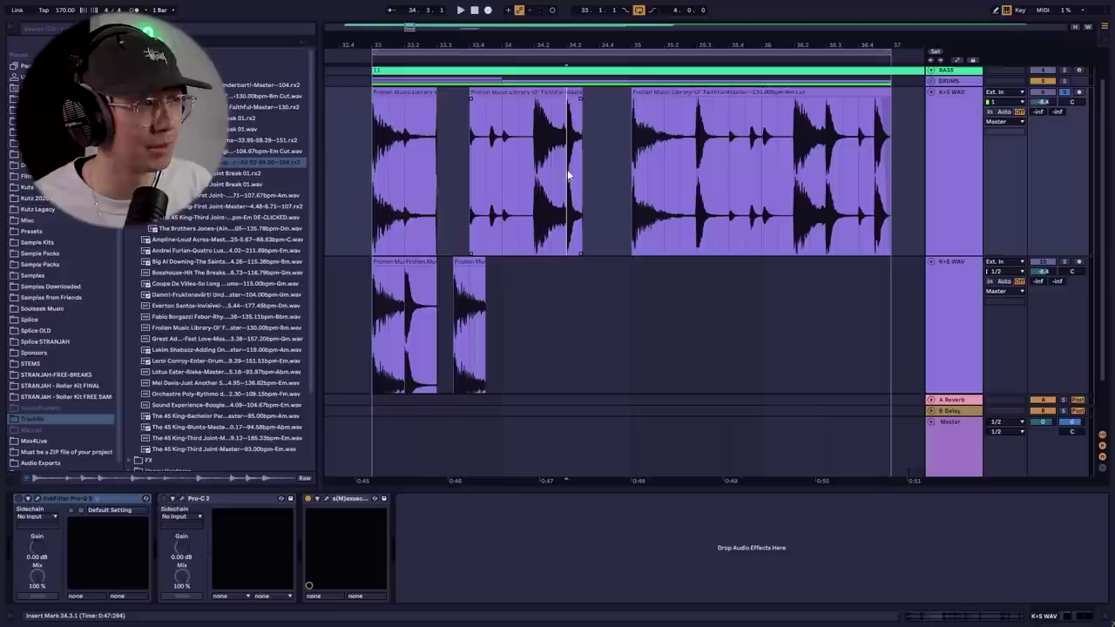
pyautogui.press('space')
pyautogui.click(715, 168)
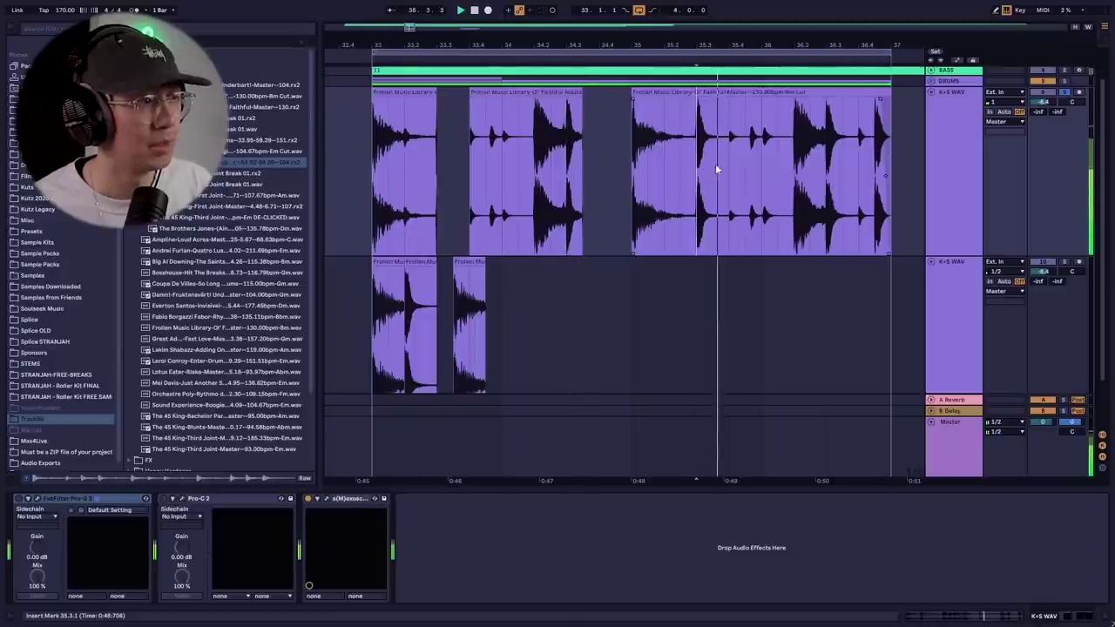
pyautogui.click(841, 168)
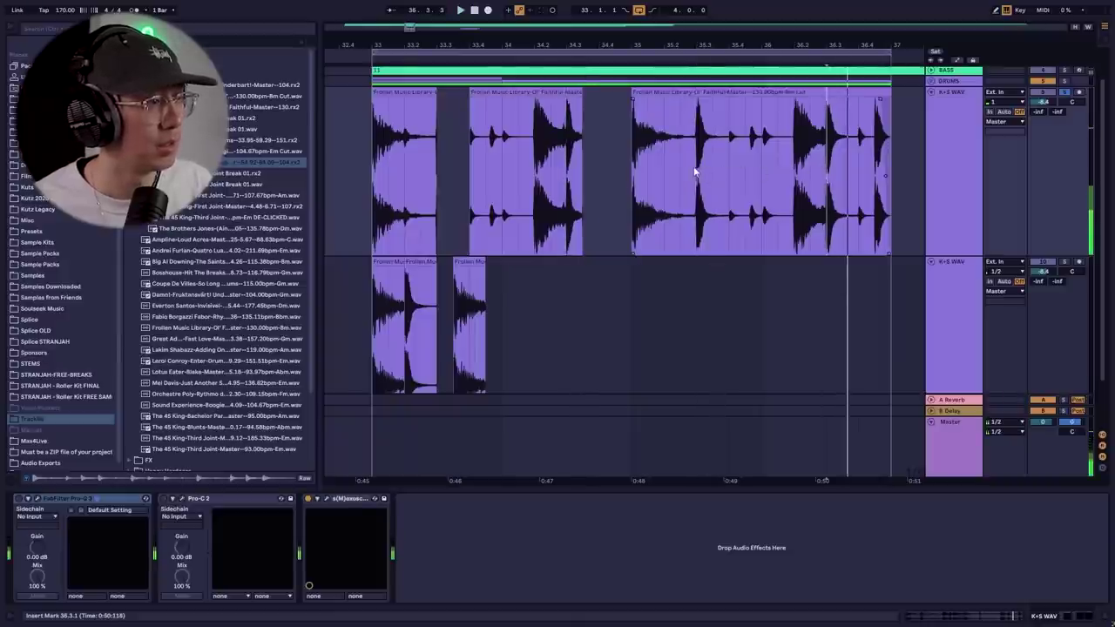
pyautogui.moveTo(825, 165); pyautogui.dragTo(858, 166)
pyautogui.moveTo(848, 90); pyautogui.dragTo(490, 307)
# Step: Play the rearranged slices back from 33.1.1, then select the last lower slice
pyautogui.scroll(5, 366, 279)
pyautogui.click(435, 277)
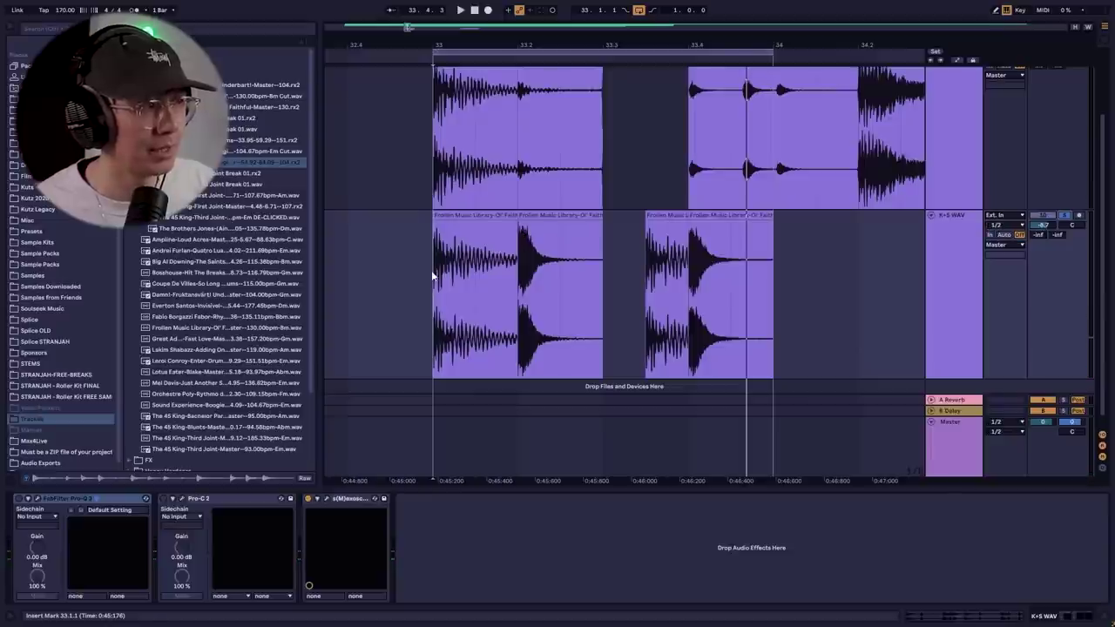
pyautogui.scroll(-1, 792, 262)
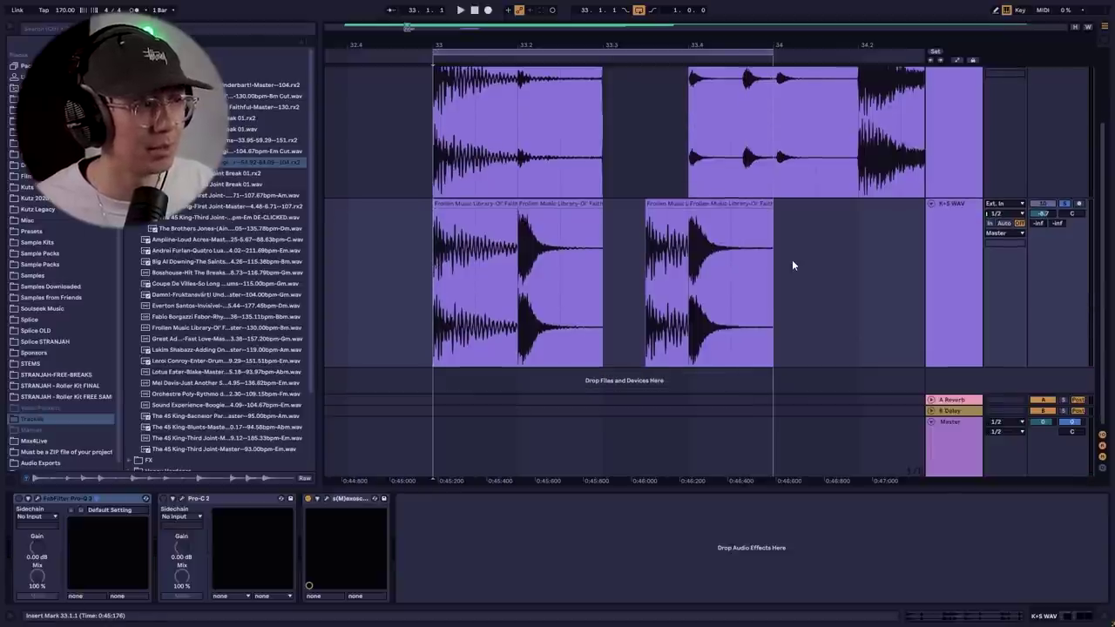
pyautogui.press('space')
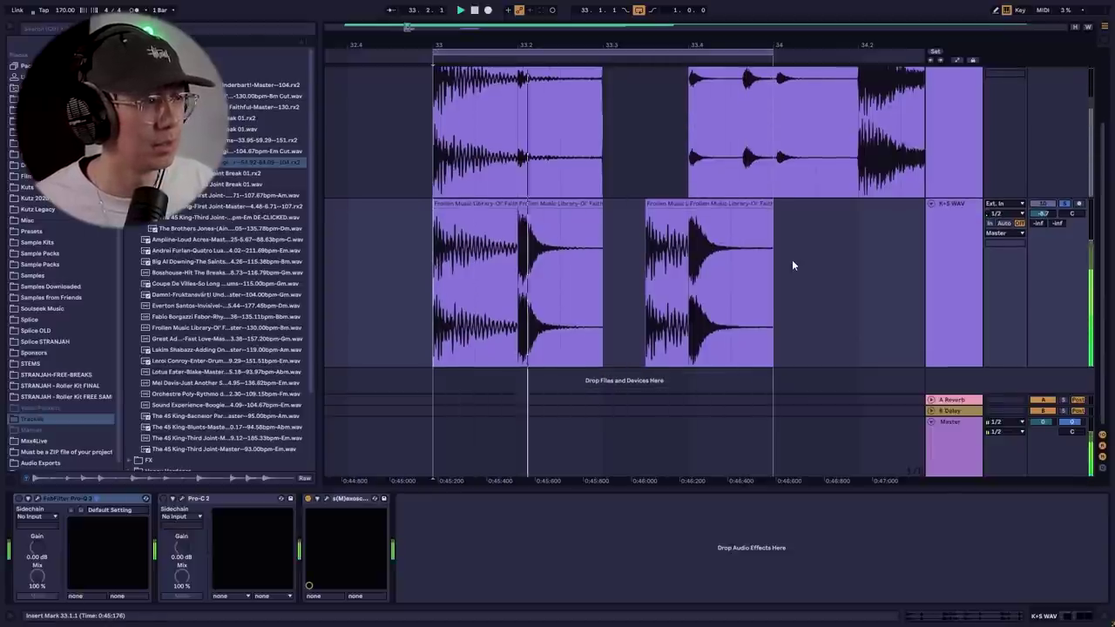
pyautogui.press('space')
pyautogui.moveTo(791, 265); pyautogui.dragTo(688, 265)
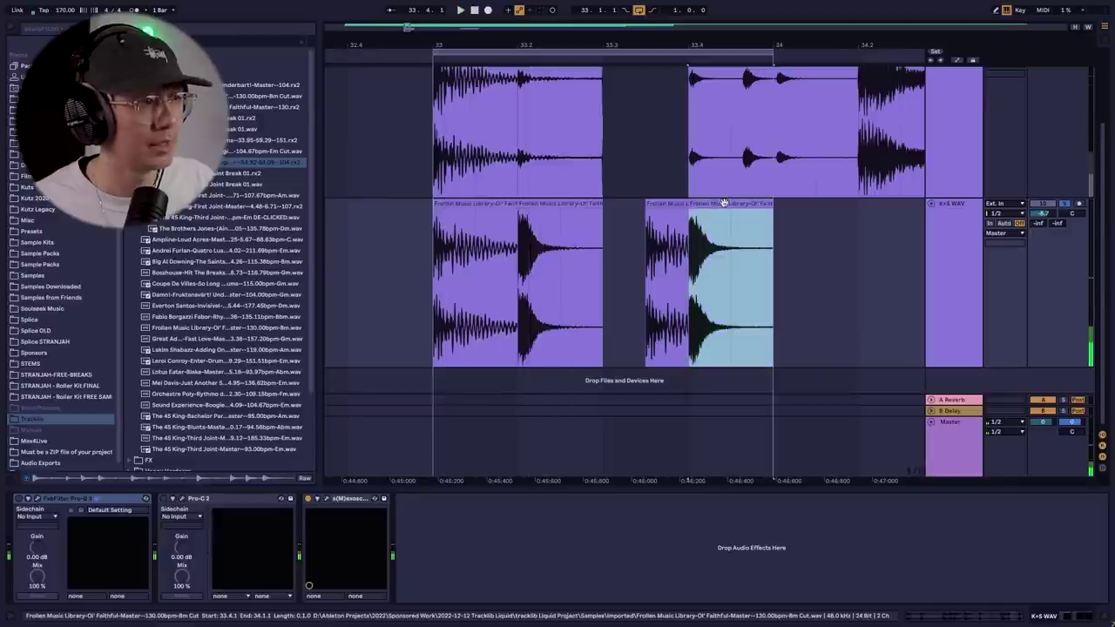
# Step: Select all lower slices, show Clip View, and trial a Ctrl+J consolidation before undoing it
pyautogui.keyDown('shift'); pyautogui.click(476, 207); pyautogui.keyUp('shift')
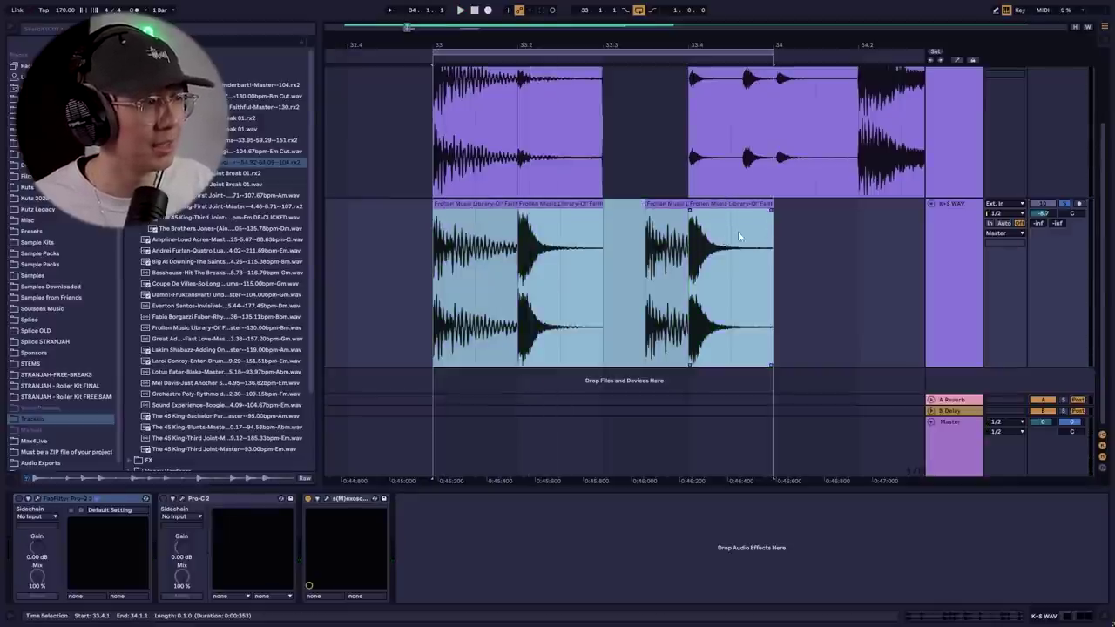
pyautogui.hotkey('shift', 'Tab')
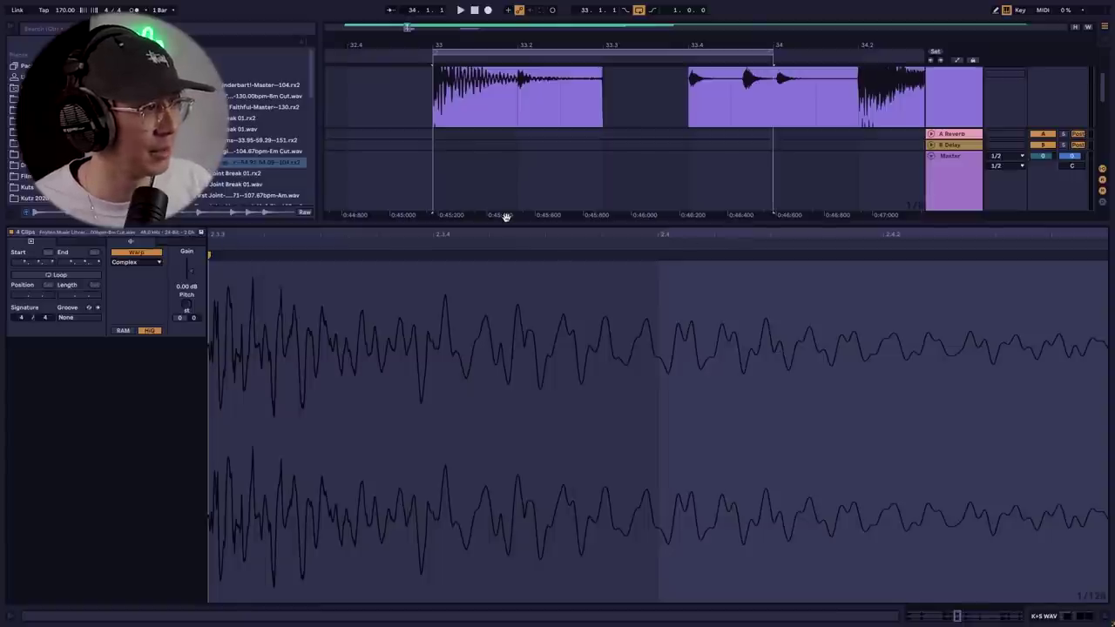
pyautogui.moveTo(511, 220); pyautogui.dragTo(512, 243)
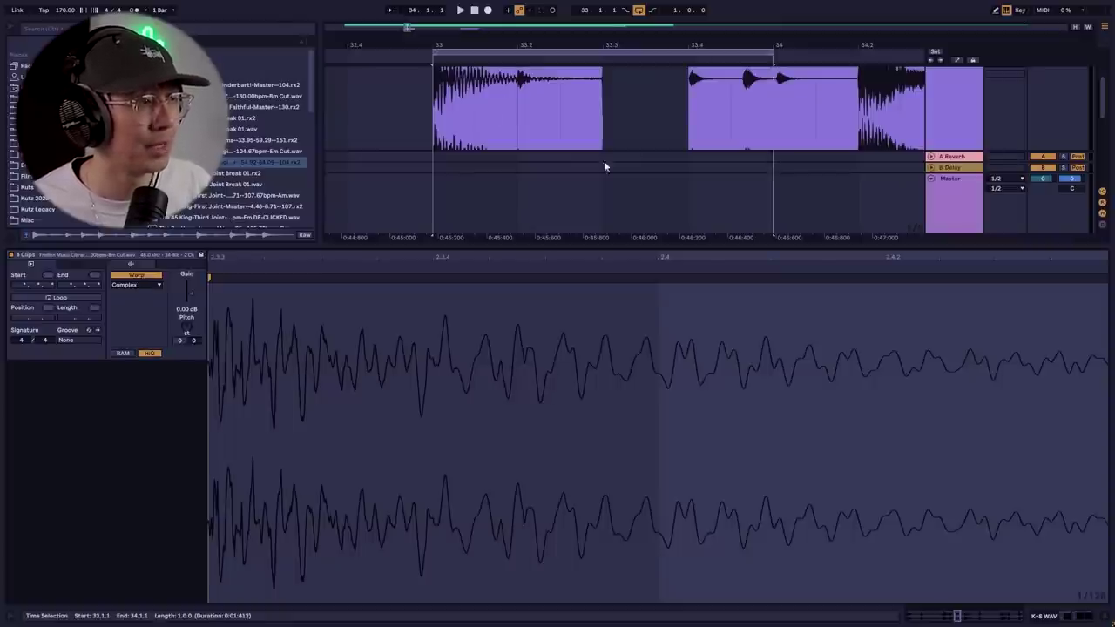
pyautogui.hotkey('ctrl', 'j')
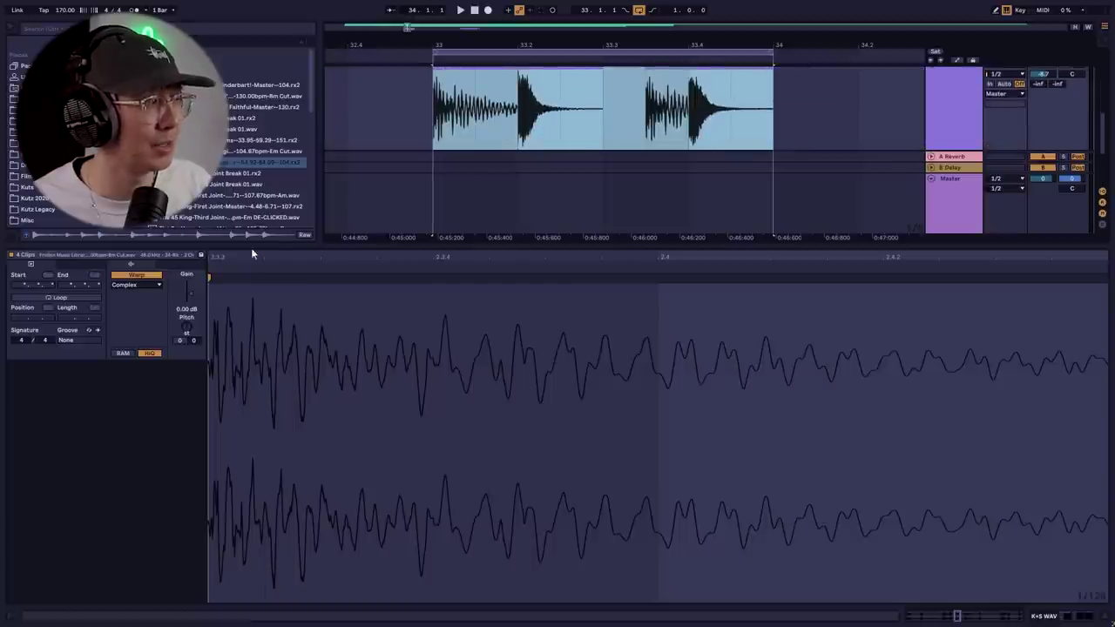
pyautogui.hotkey('ctrl', 'z')
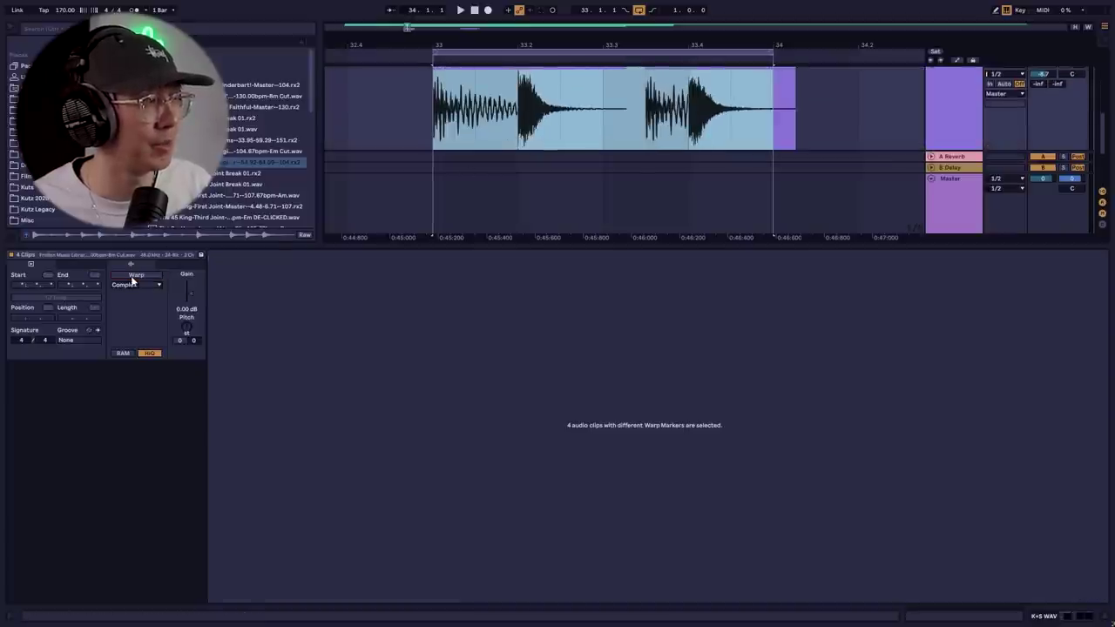
# Step: Play the slices back from the first clip's start
pyautogui.click(475, 103)
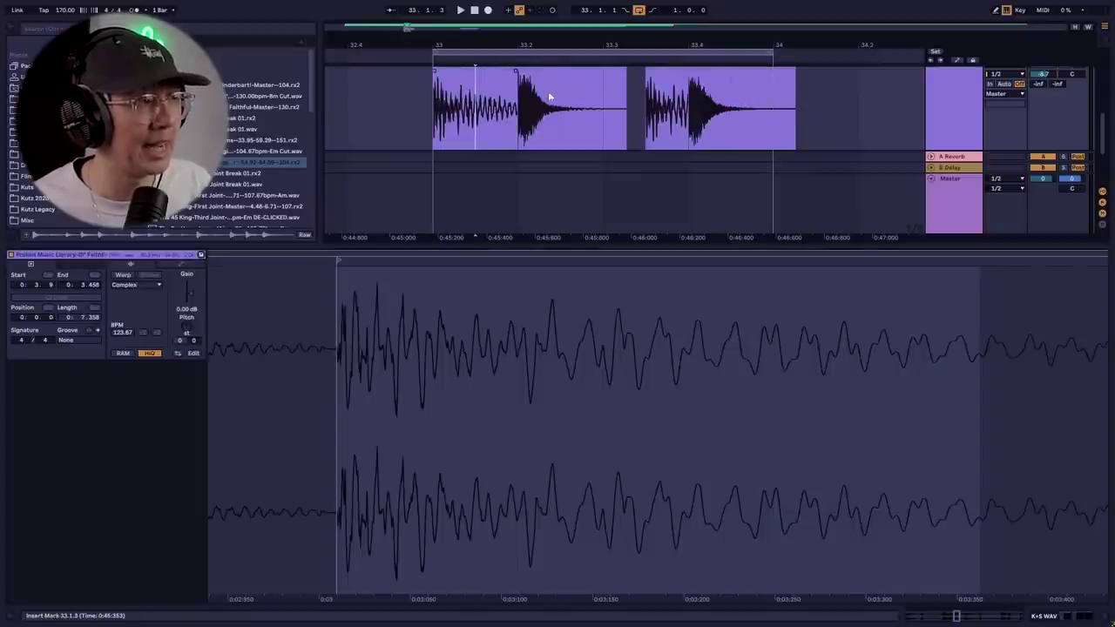
pyautogui.click(432, 119)
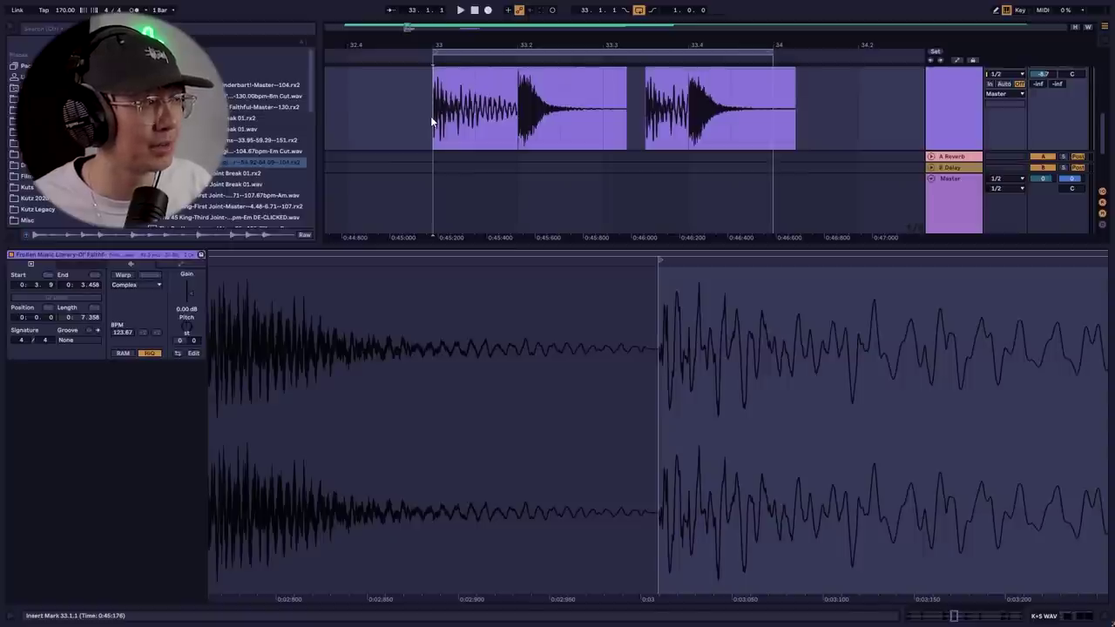
pyautogui.press('space')
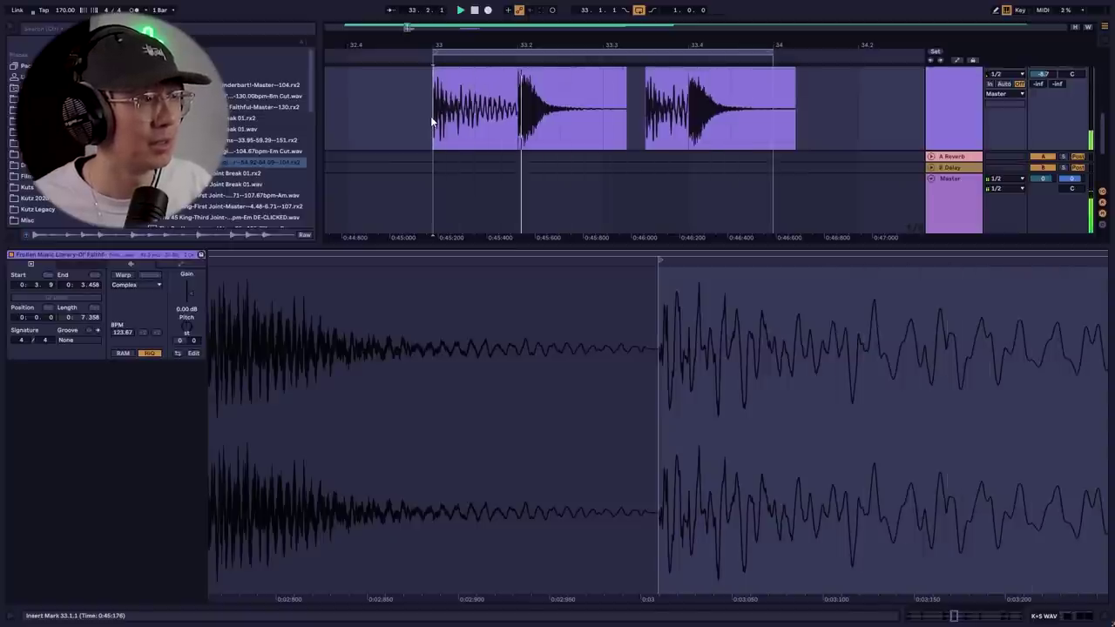
pyautogui.press('space')
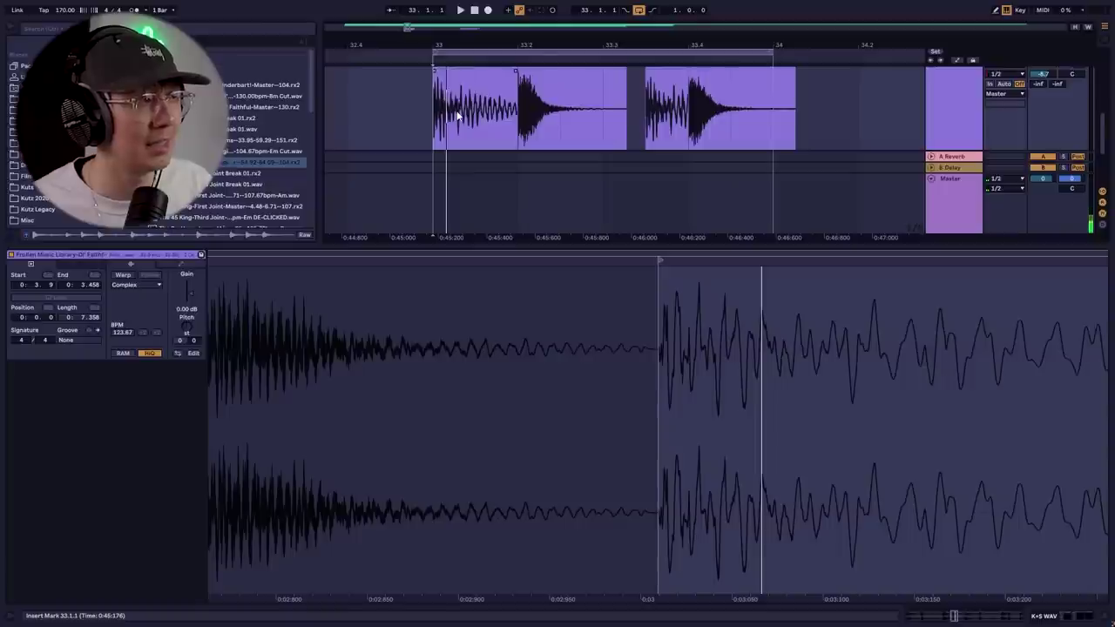
# Step: Select all four lower slices and transpose them up to +7 semitones while listening
pyautogui.click(722, 75)
pyautogui.hotkey('ctrl', 'a')
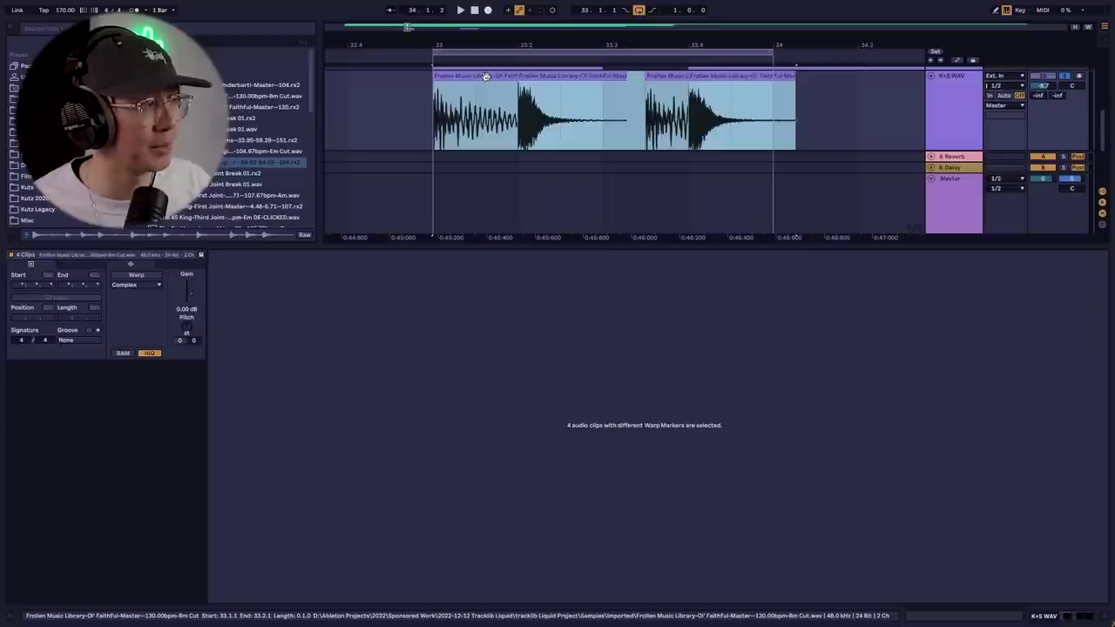
pyautogui.click(187, 328)
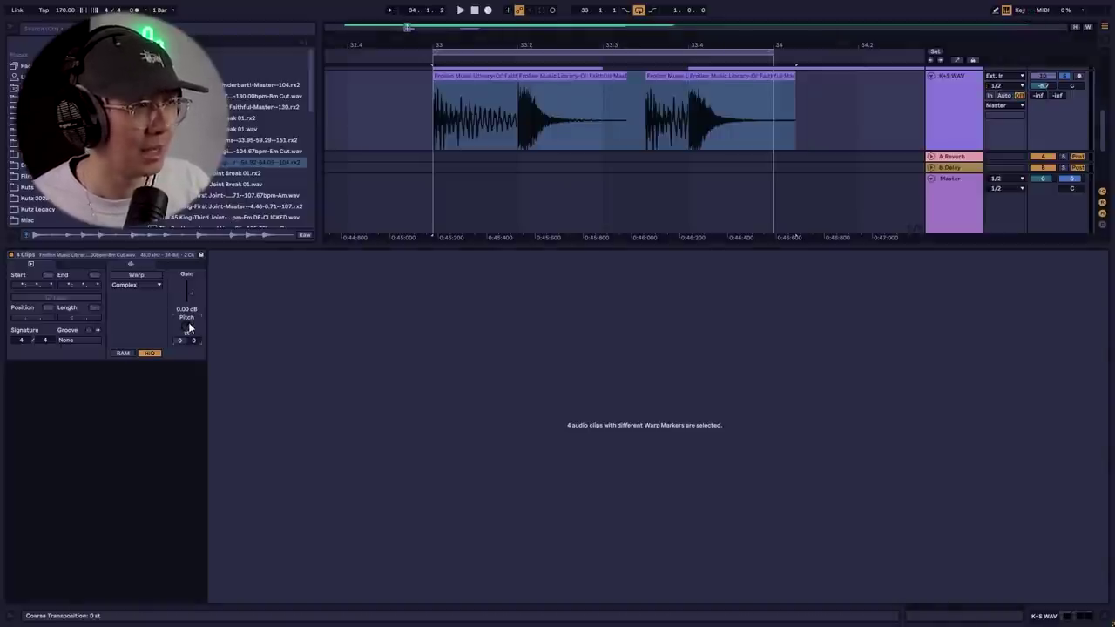
pyautogui.press('space')
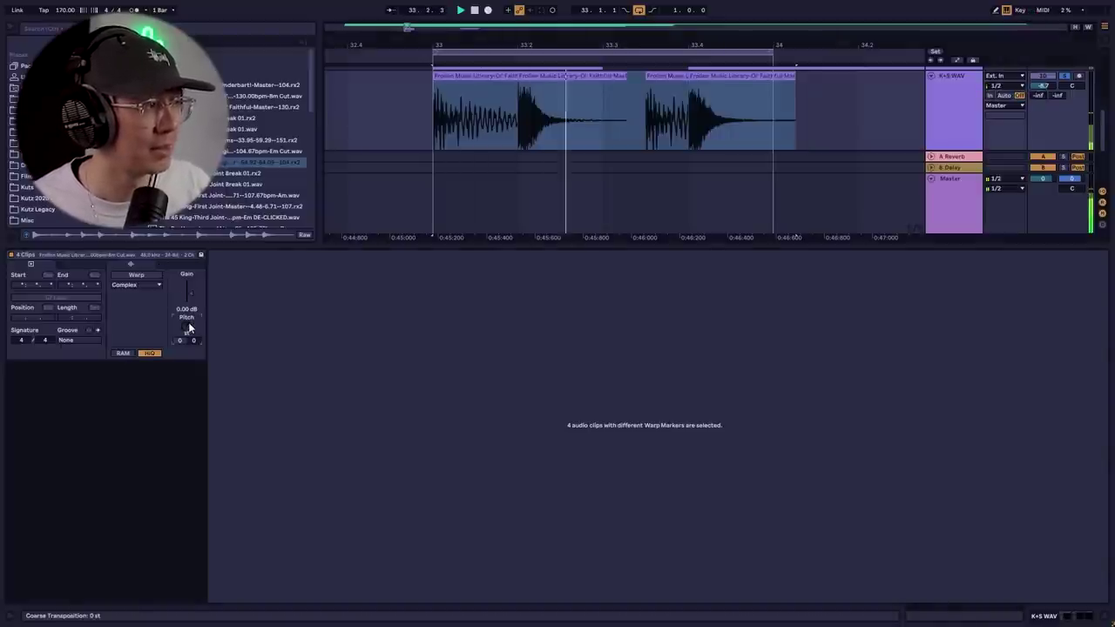
pyautogui.press('Up')
pyautogui.press('Up')
pyautogui.press('Up')
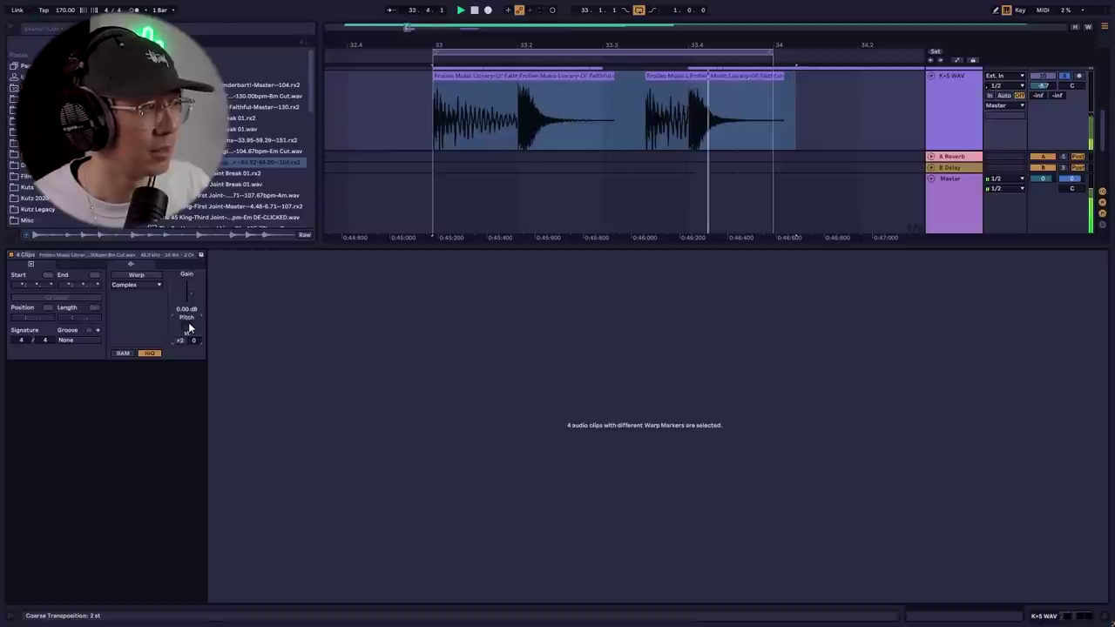
pyautogui.press('Up')
pyautogui.press('Up')
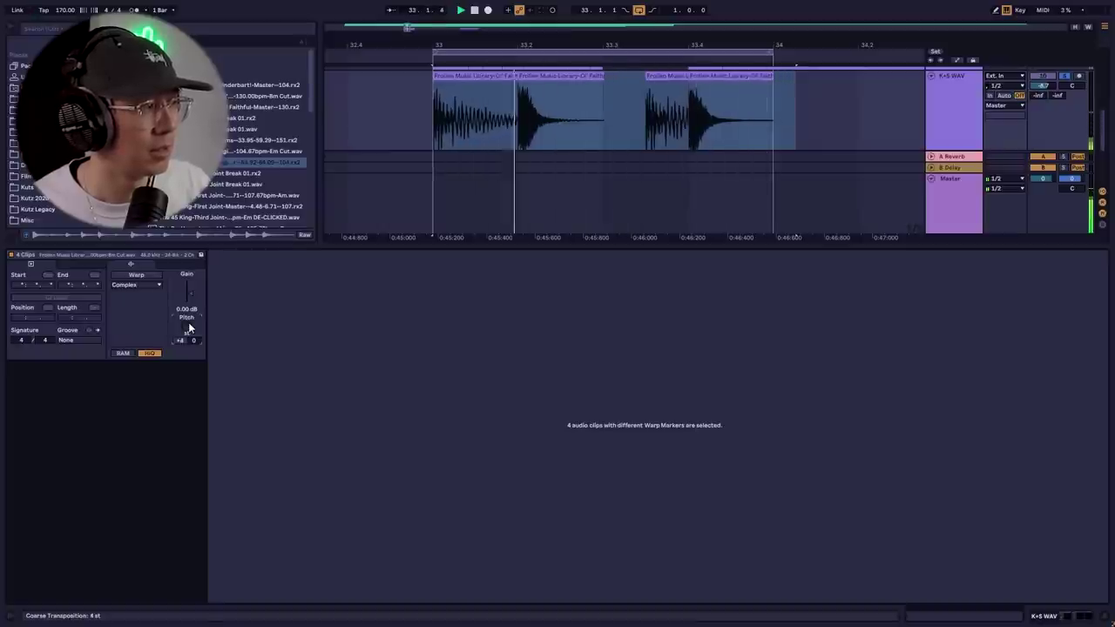
pyautogui.press('Up')
pyautogui.press('Up')
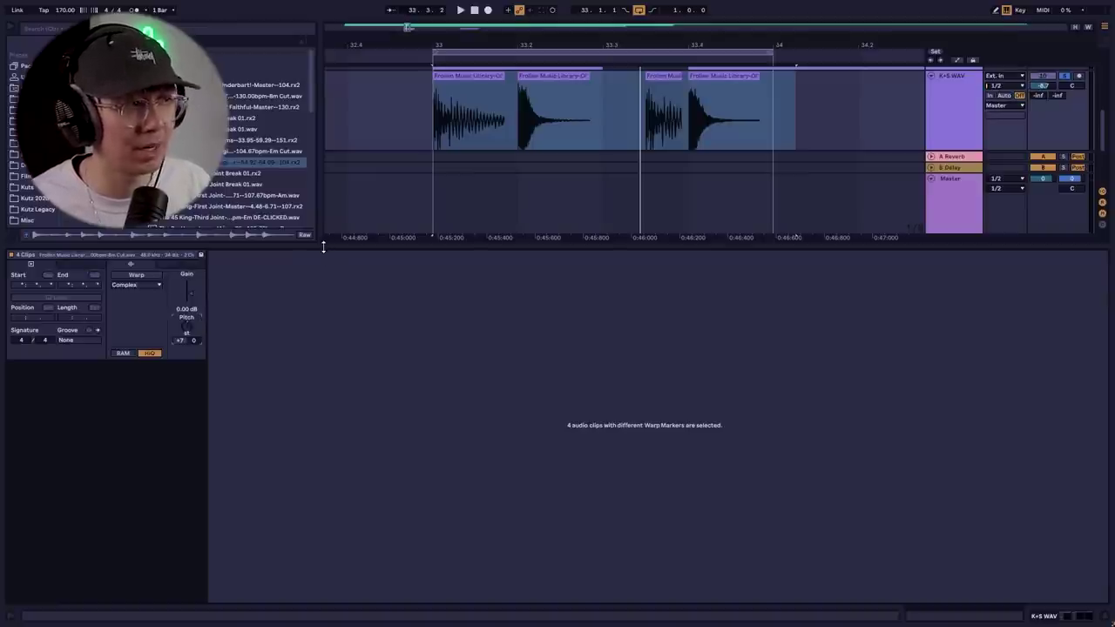
pyautogui.moveTo(323, 248); pyautogui.dragTo(323, 459)
# Step: Add fade-outs to the second and fourth slices on the lower track
pyautogui.click(440, 261)
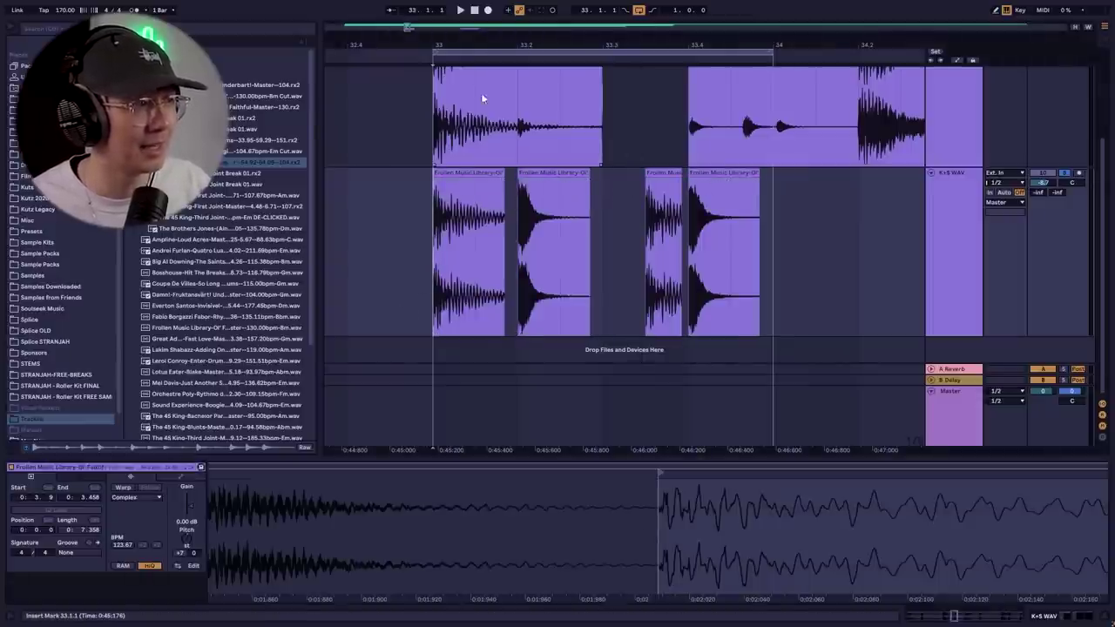
pyautogui.click(557, 180)
pyautogui.moveTo(517, 253); pyautogui.dragTo(549, 252)
pyautogui.click(525, 224)
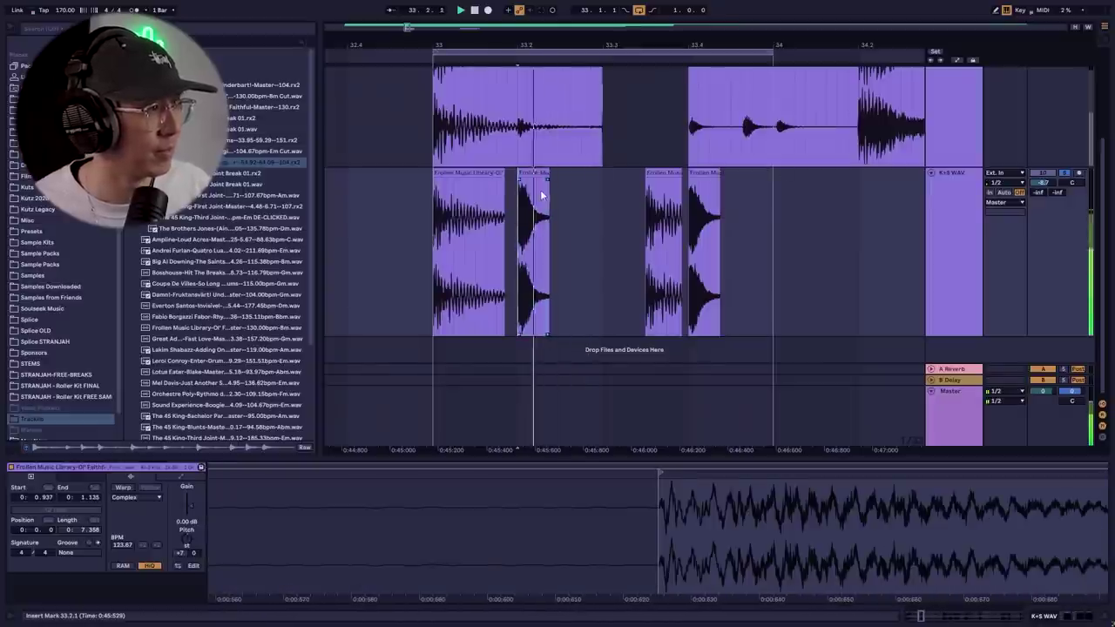
pyautogui.moveTo(549, 183); pyautogui.dragTo(518, 182)
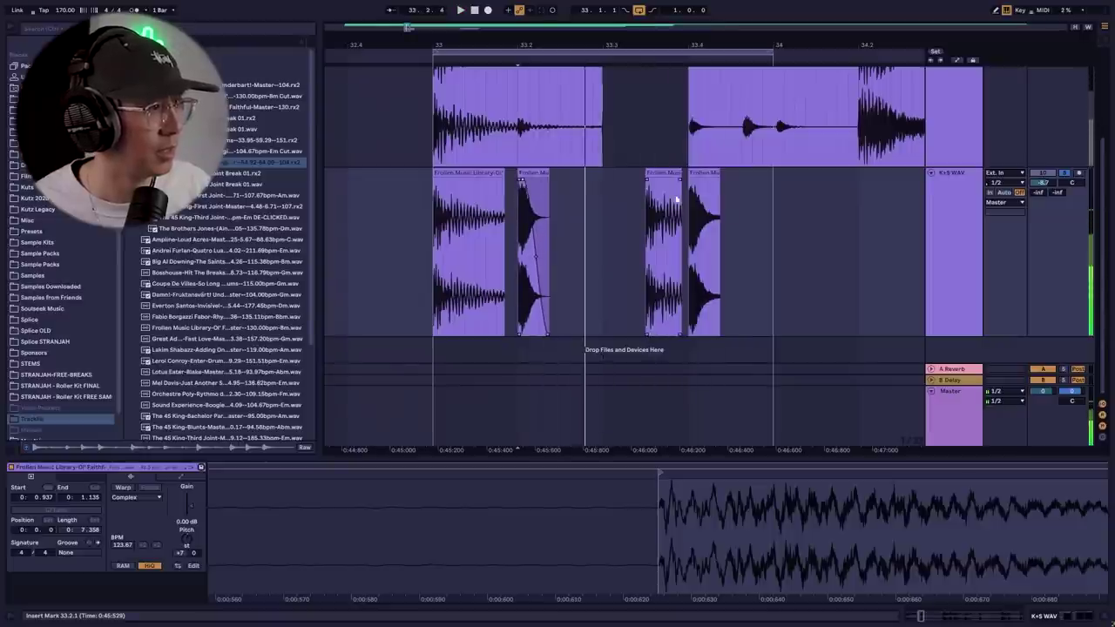
pyautogui.moveTo(717, 182); pyautogui.dragTo(694, 181)
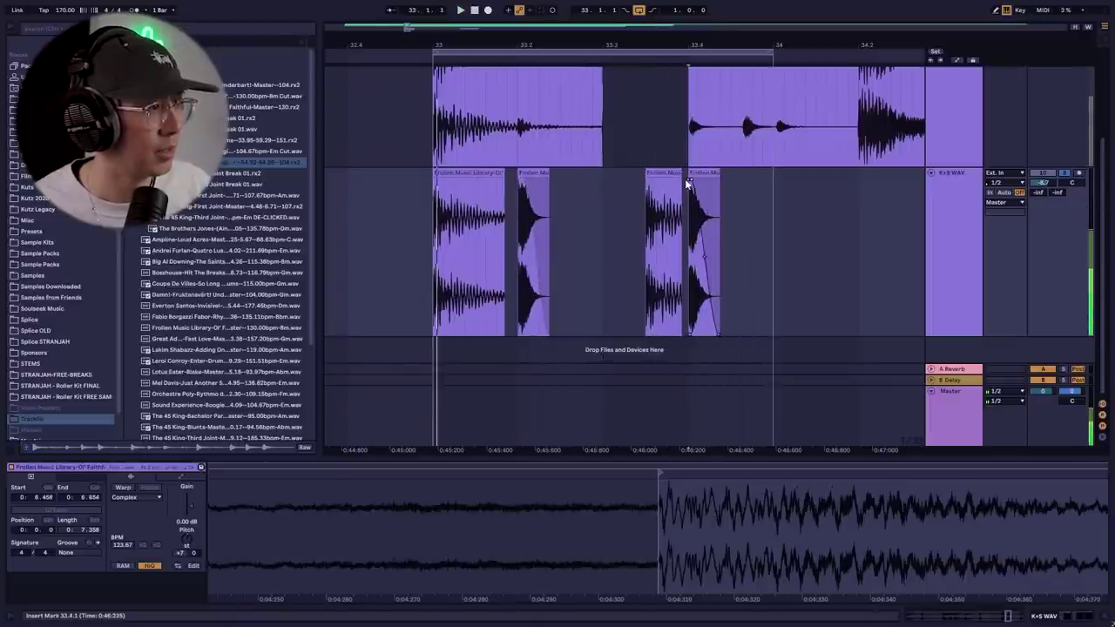
# Step: Extend the first slice to 33.2.1, bend its fade-out into a curve, and play back
pyautogui.moveTo(506, 174); pyautogui.dragTo(453, 182)
pyautogui.moveTo(681, 175); pyautogui.dragTo(654, 182)
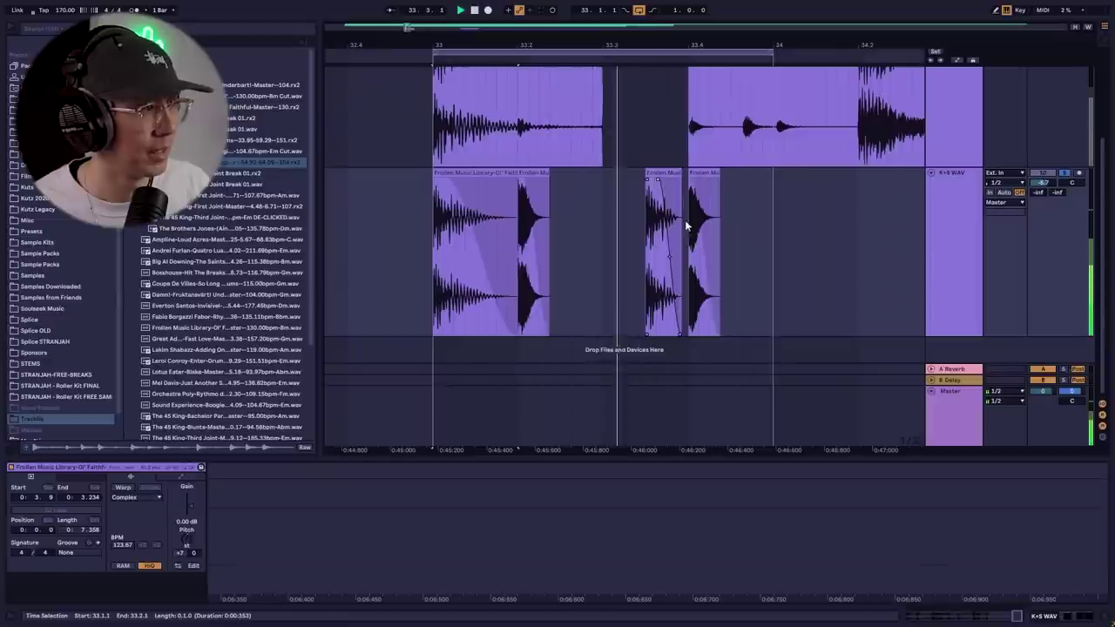
pyautogui.moveTo(515, 252); pyautogui.dragTo(496, 253)
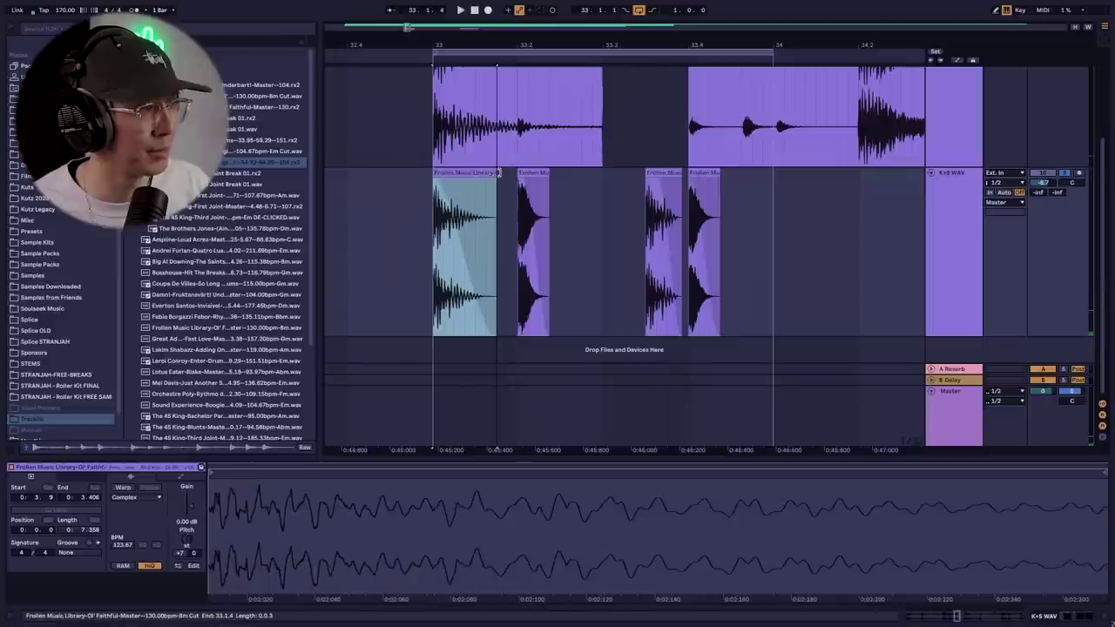
pyautogui.click(444, 178)
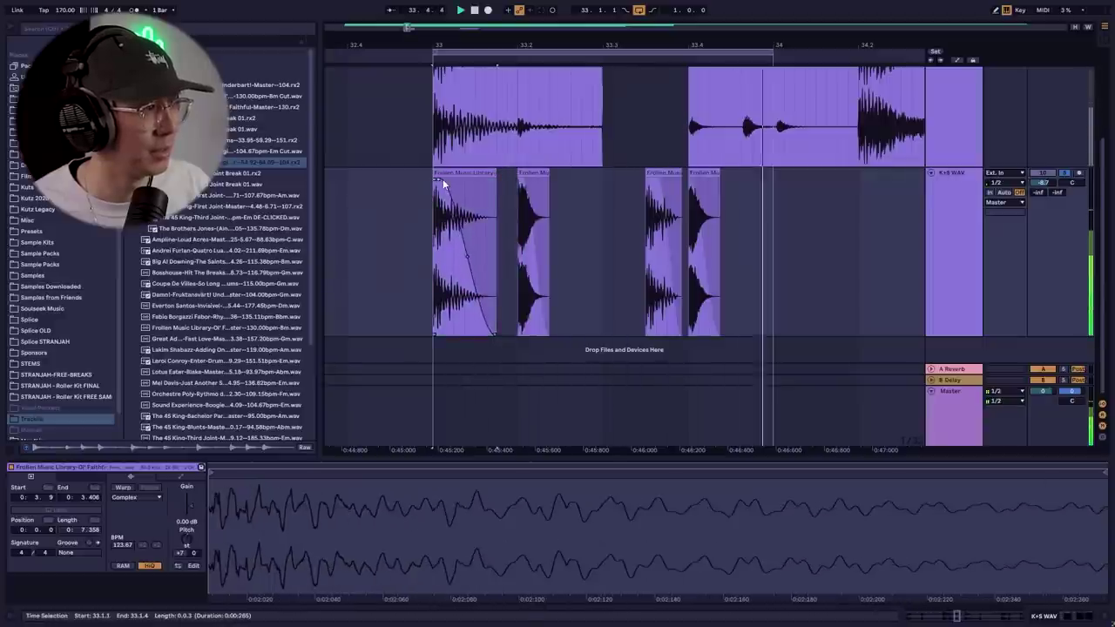
pyautogui.moveTo(497, 174); pyautogui.dragTo(517, 175)
pyautogui.click(463, 186)
pyautogui.moveTo(484, 252); pyautogui.dragTo(470, 231)
pyautogui.moveTo(457, 186); pyautogui.dragTo(450, 180)
pyautogui.press('space')
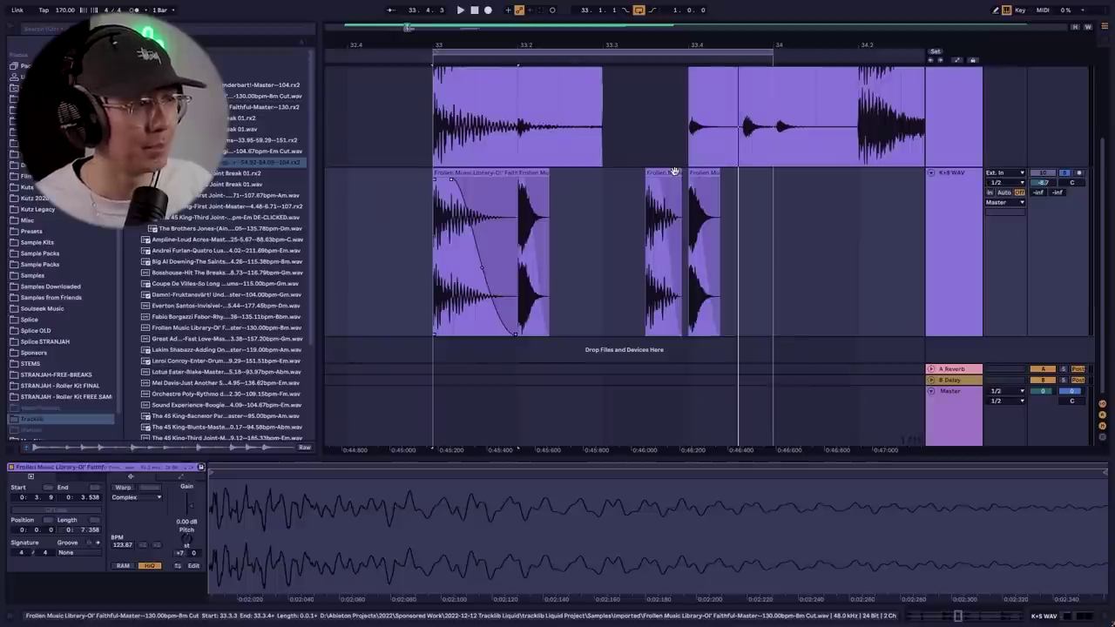
# Step: Consolidate the four break clips, undo back to separate clips, and select the first one
pyautogui.moveTo(771, 232); pyautogui.dragTo(439, 250)
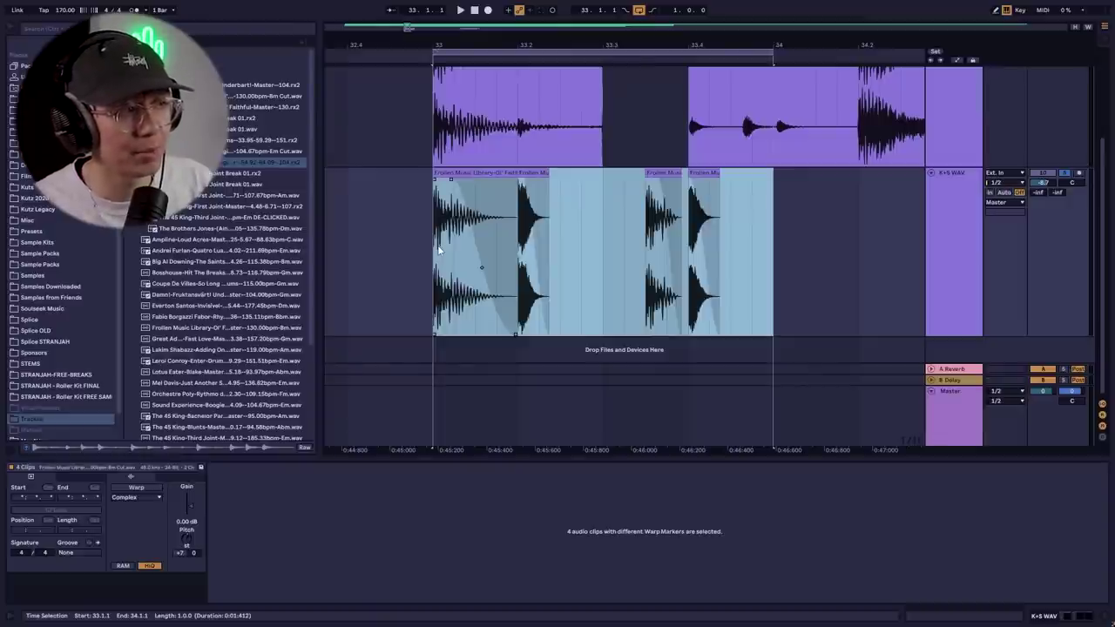
pyautogui.hotkey('ctrl', 'j')
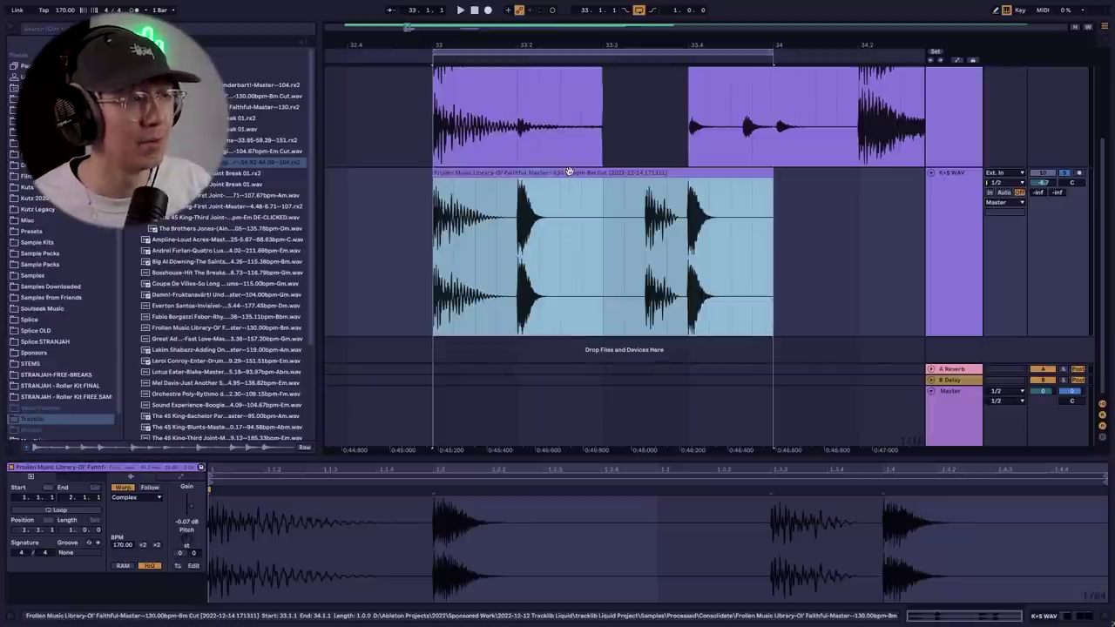
pyautogui.click(466, 250)
pyautogui.press('-')
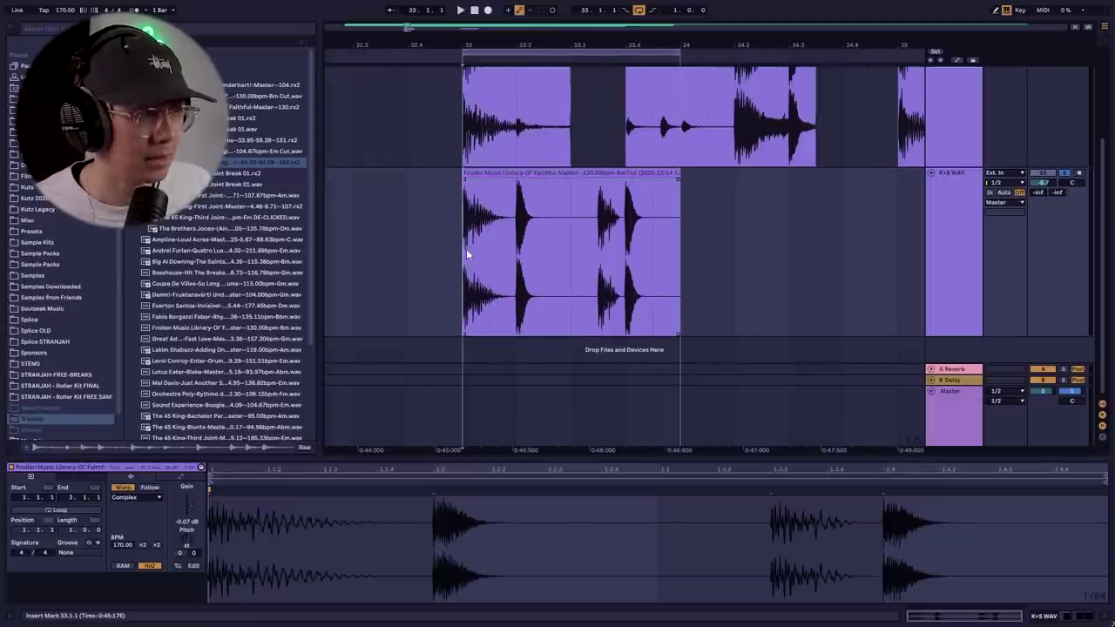
pyautogui.hotkey('ctrl', 'z')
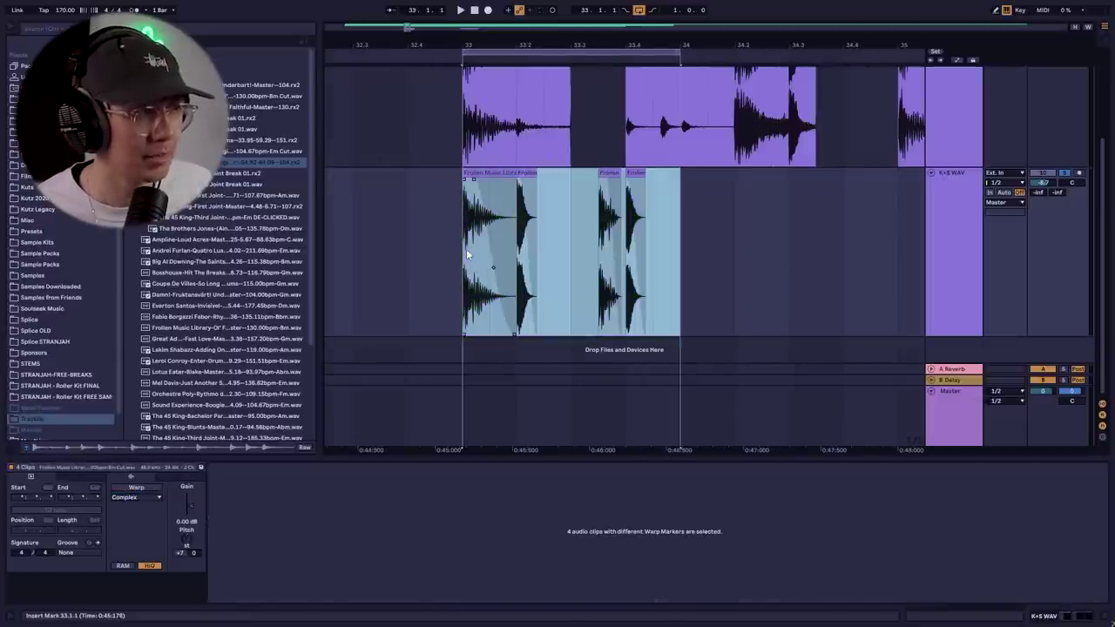
pyautogui.click(612, 266)
pyautogui.click(516, 252)
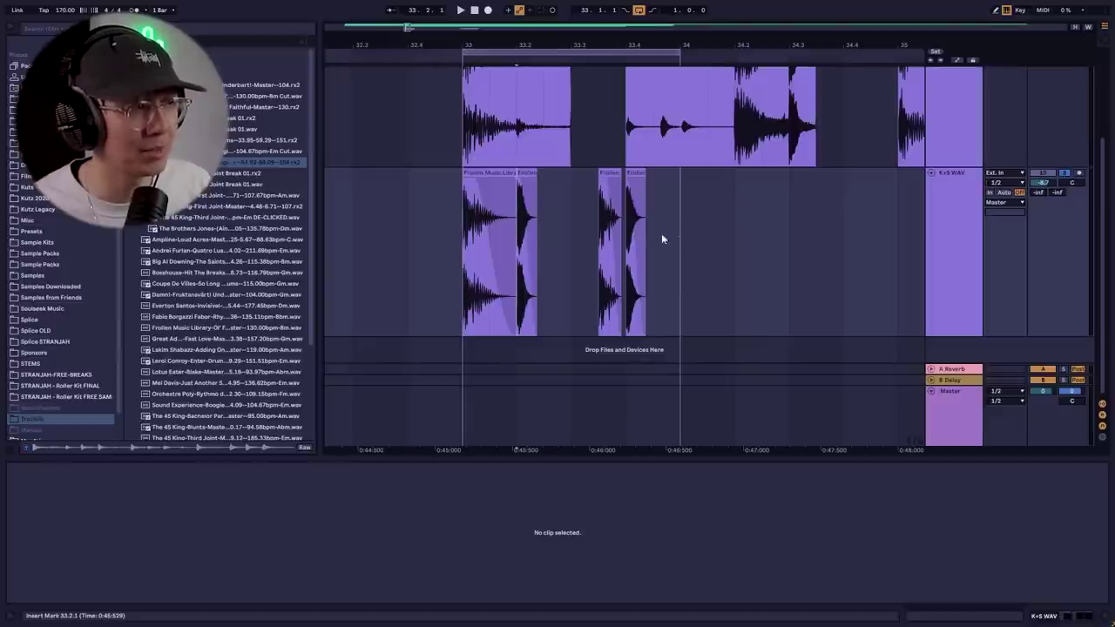
pyautogui.click(463, 224)
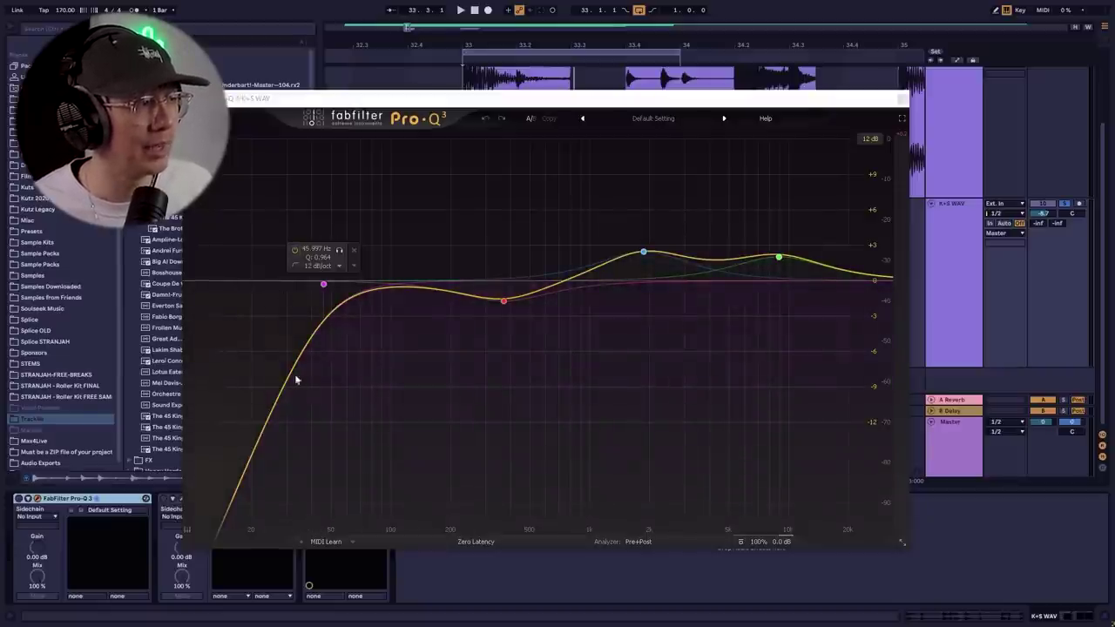
# Step: Nudge Pro-Q 3 band 2 to 364.70 Hz, -1.87 dB and audition the break
pyautogui.click(504, 300)
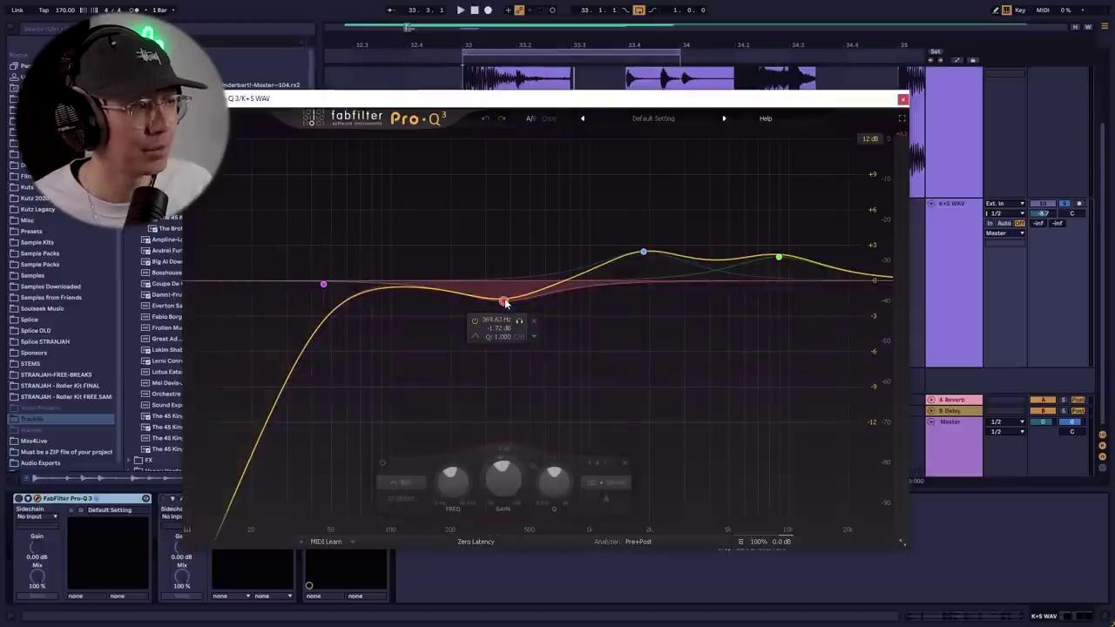
pyautogui.moveTo(503, 300); pyautogui.dragTo(502, 302)
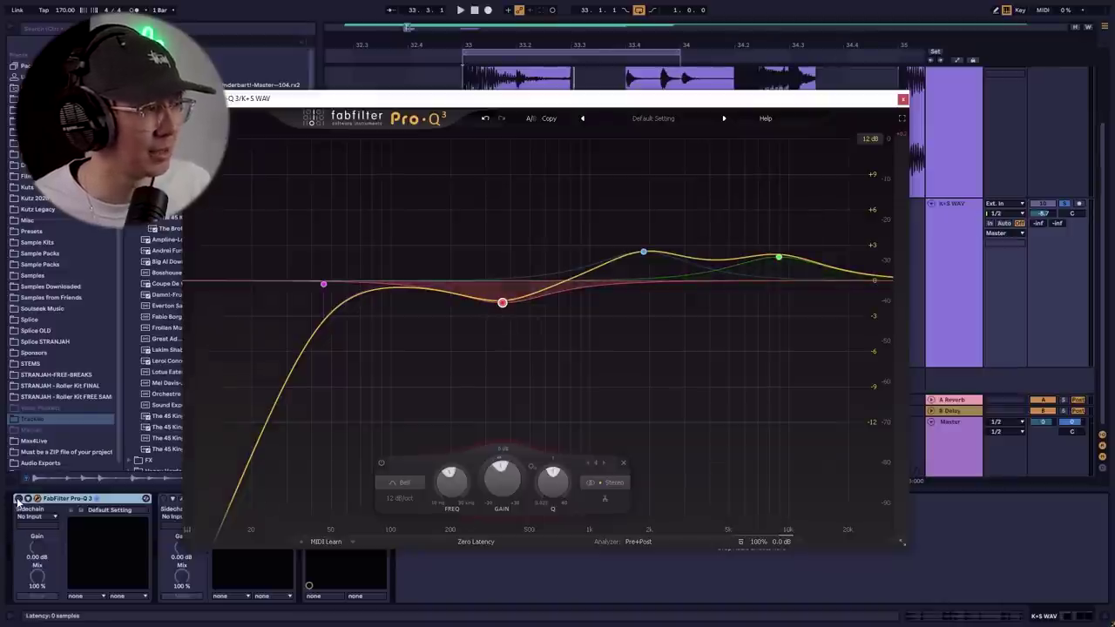
pyautogui.press('space')
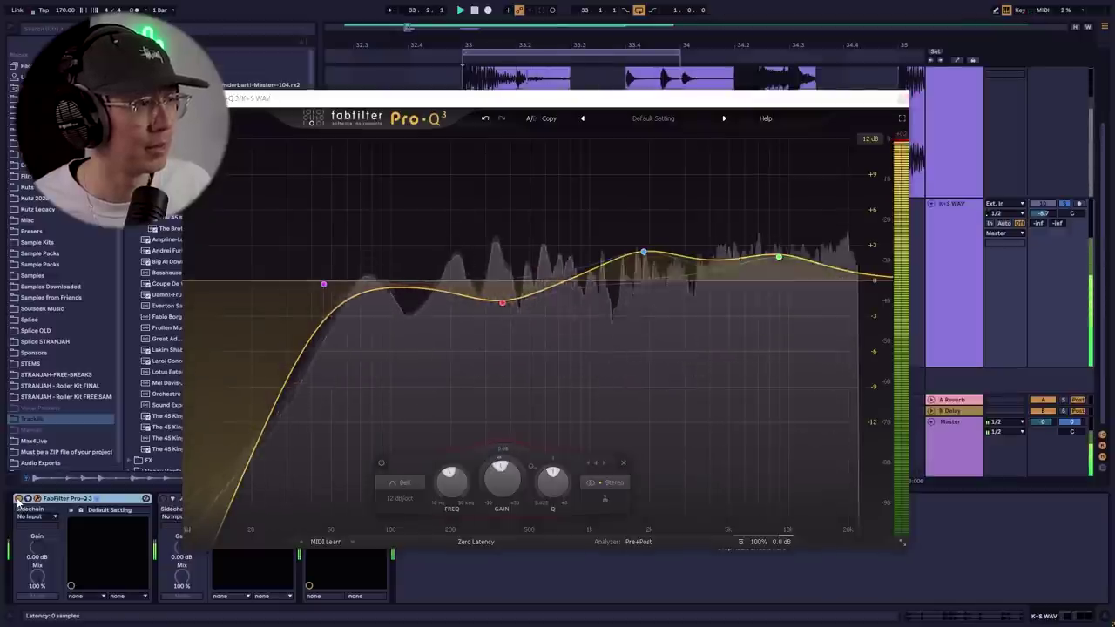
pyautogui.press('space')
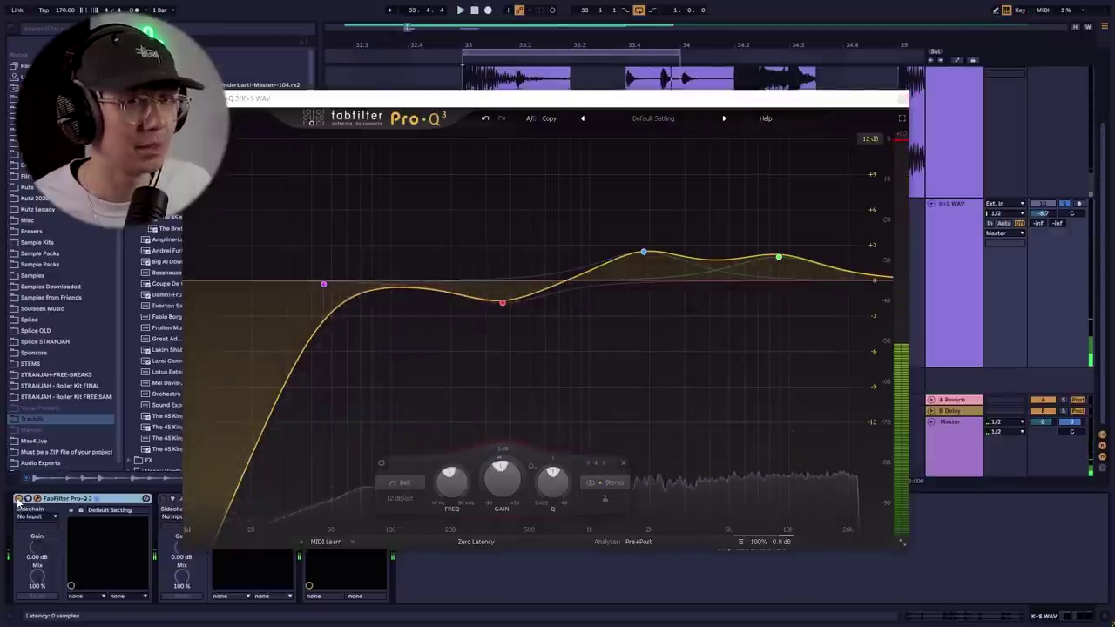
# Step: Bring up the s(M)exoscope and Pro-C 2 device windows for the K+S WAV track
pyautogui.click(418, 106)
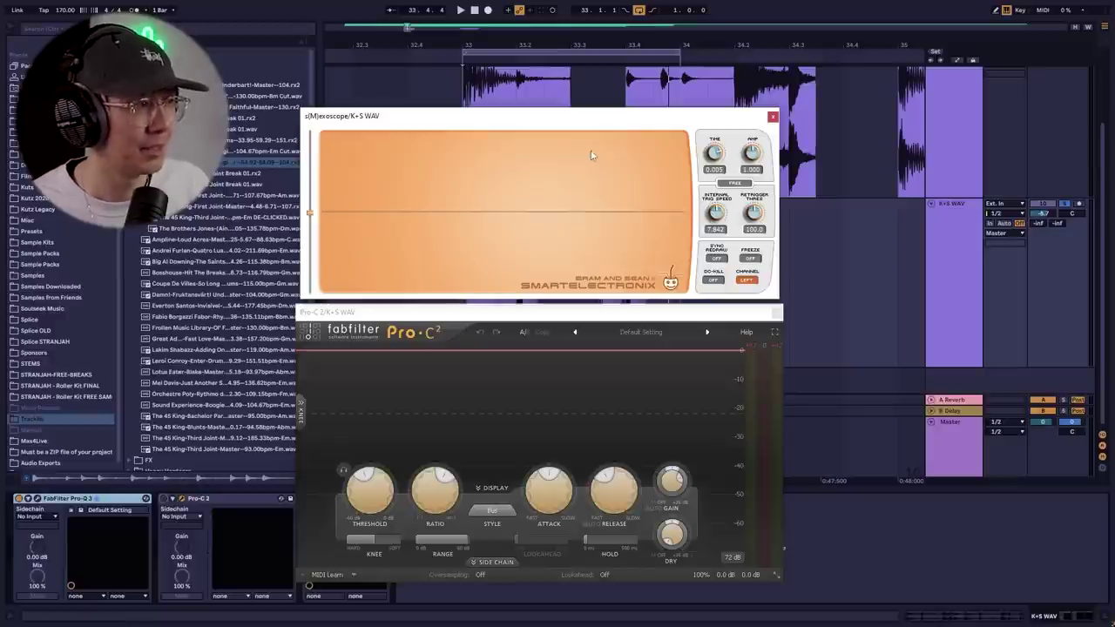
# Step: Play the break on the scope, trying a near-instant Pro-C 2 attack before settling near 30 ms
pyautogui.press('space')
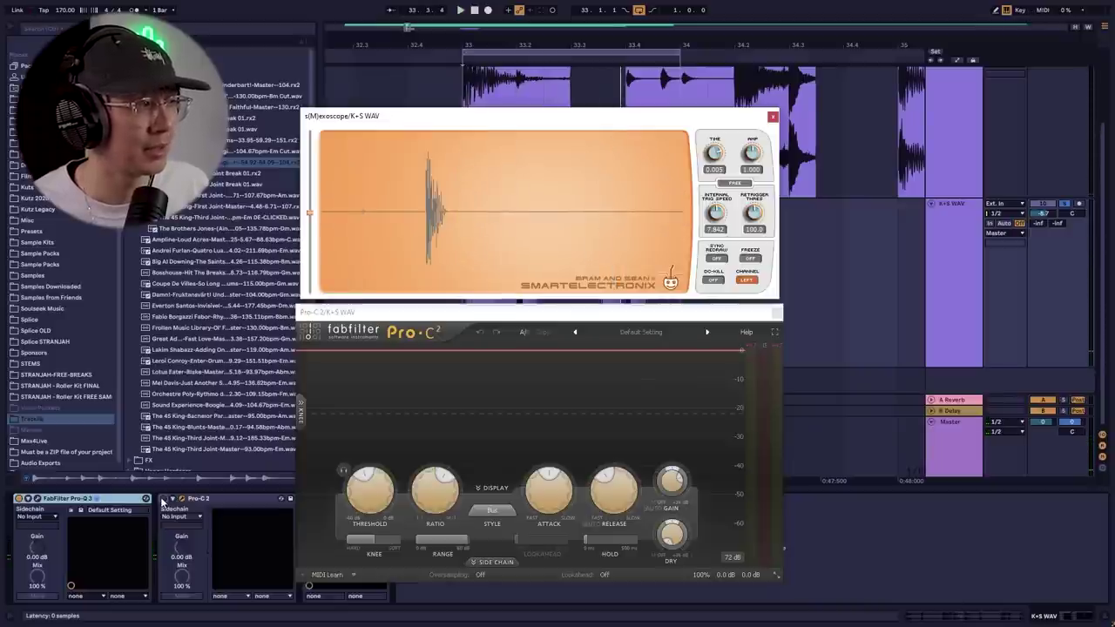
pyautogui.click(162, 502)
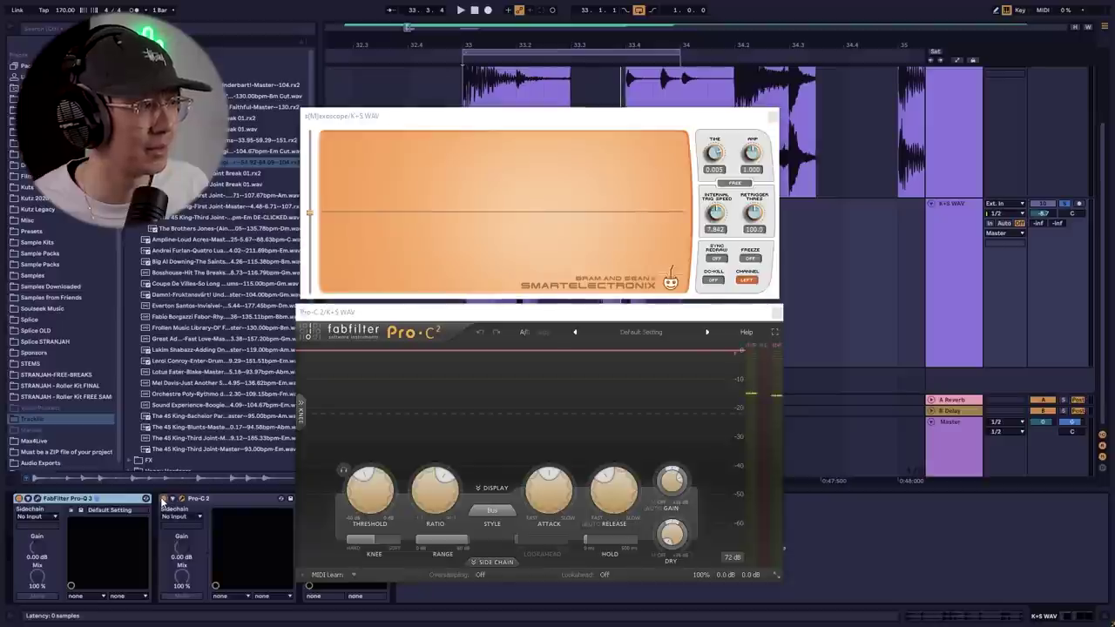
pyautogui.press('space')
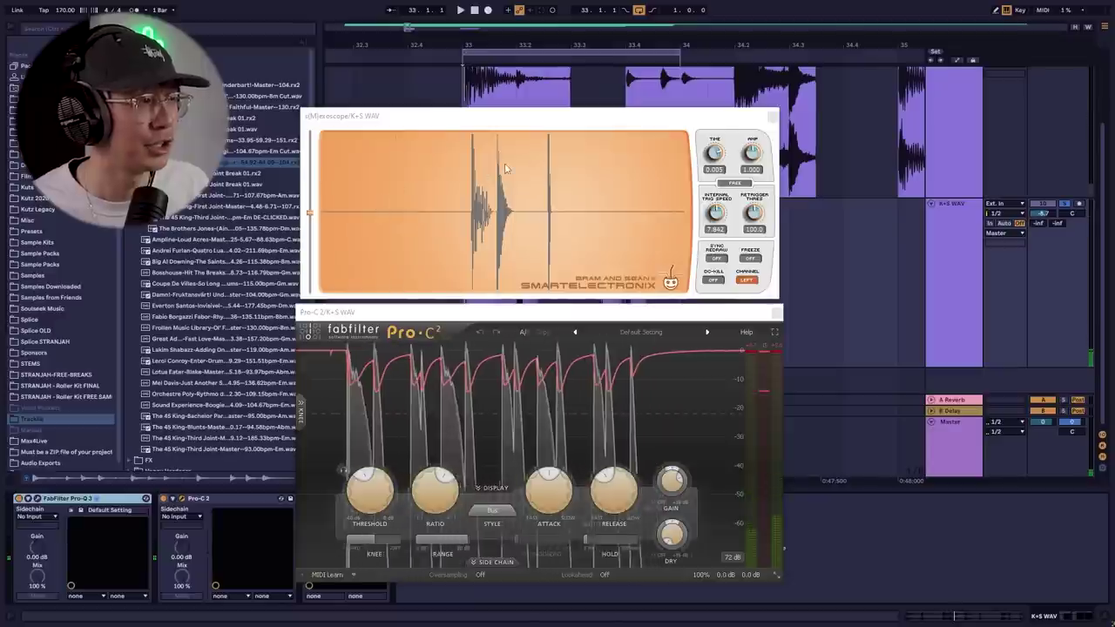
pyautogui.moveTo(363, 490)
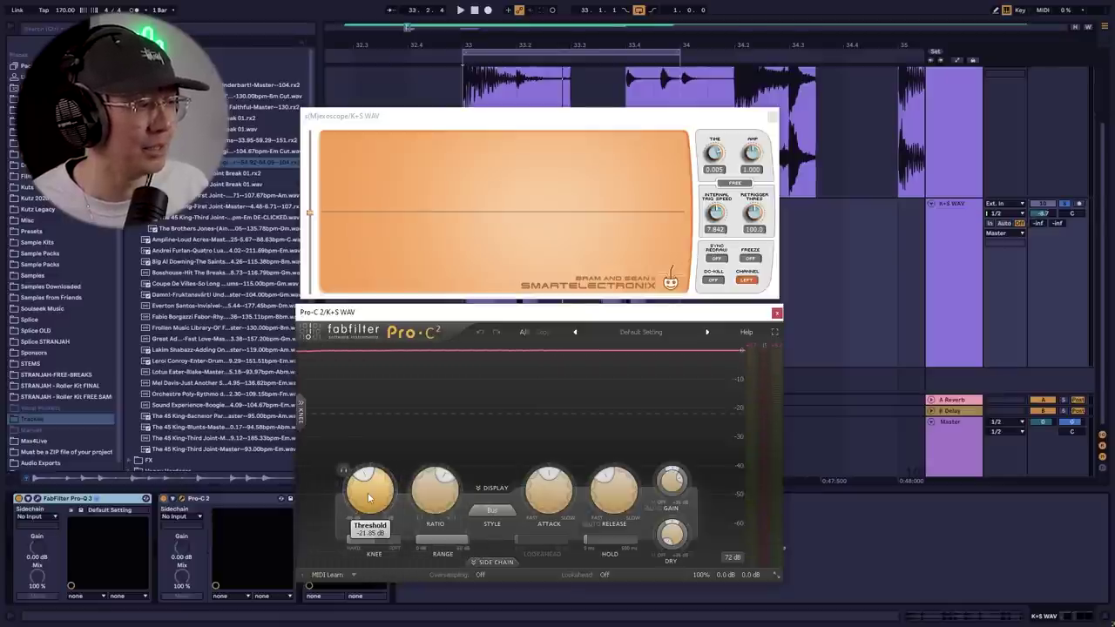
pyautogui.moveTo(433, 486)
pyautogui.moveTo(554, 489)
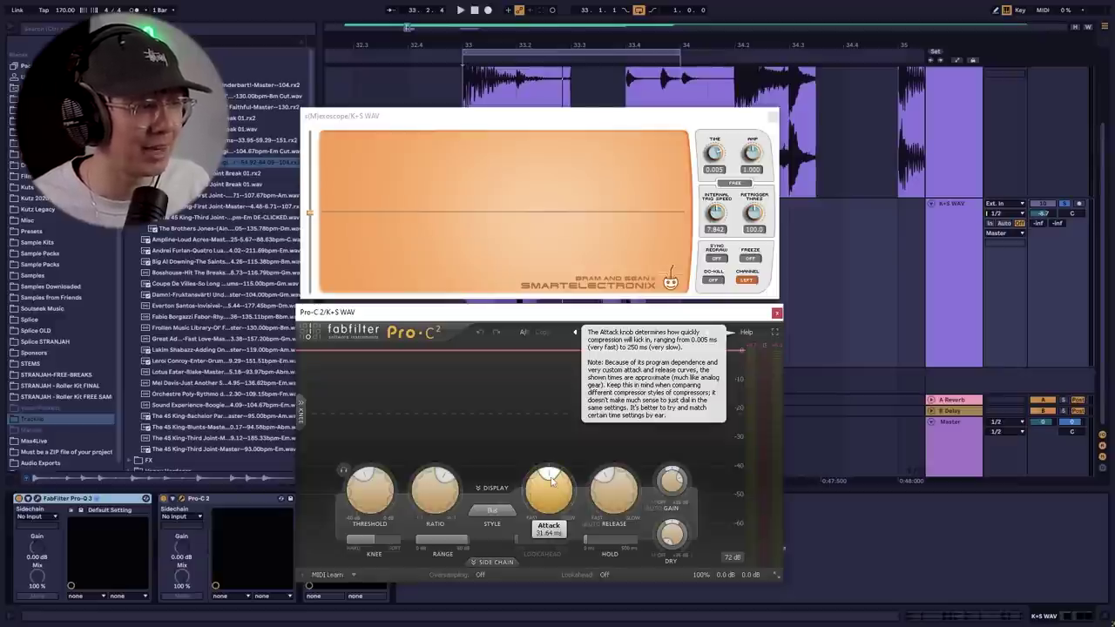
pyautogui.press('space')
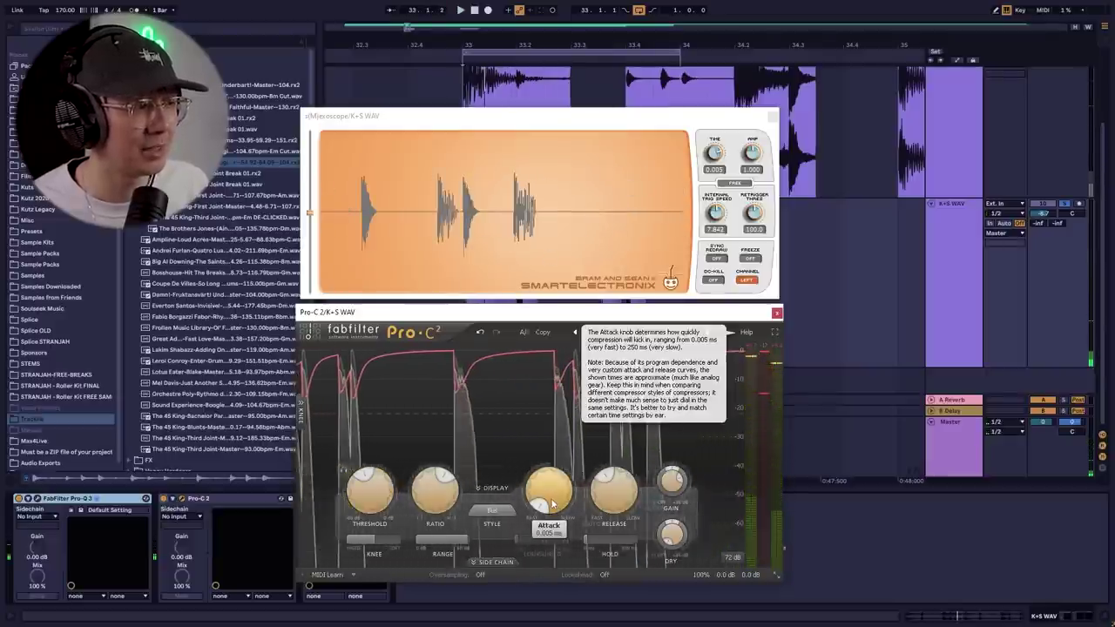
pyautogui.moveTo(551, 503); pyautogui.dragTo(539, 401)
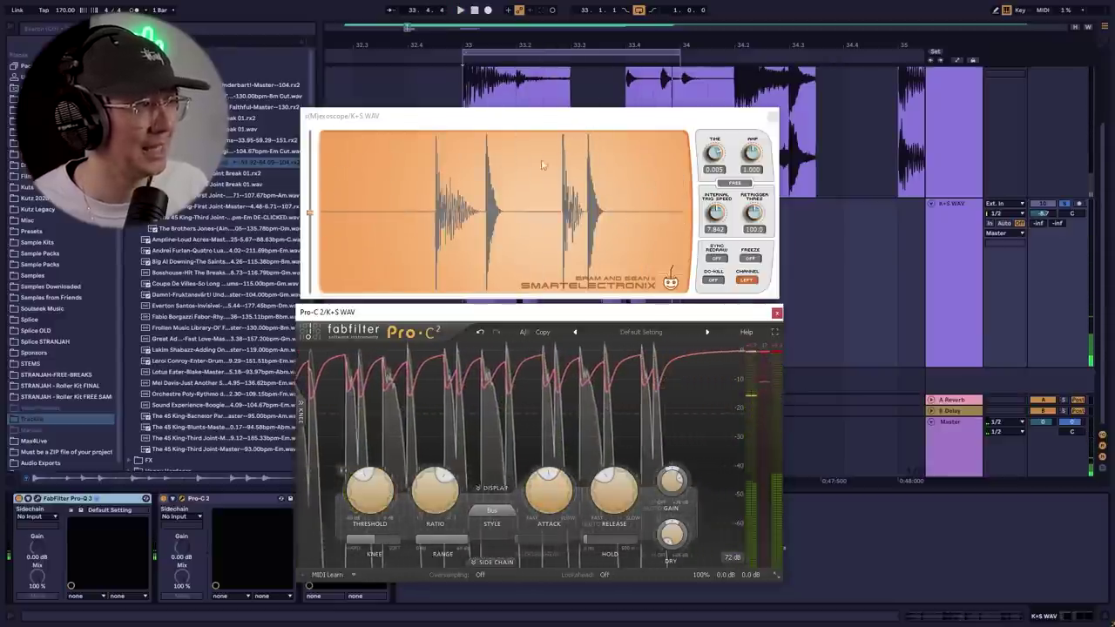
pyautogui.moveTo(549, 487)
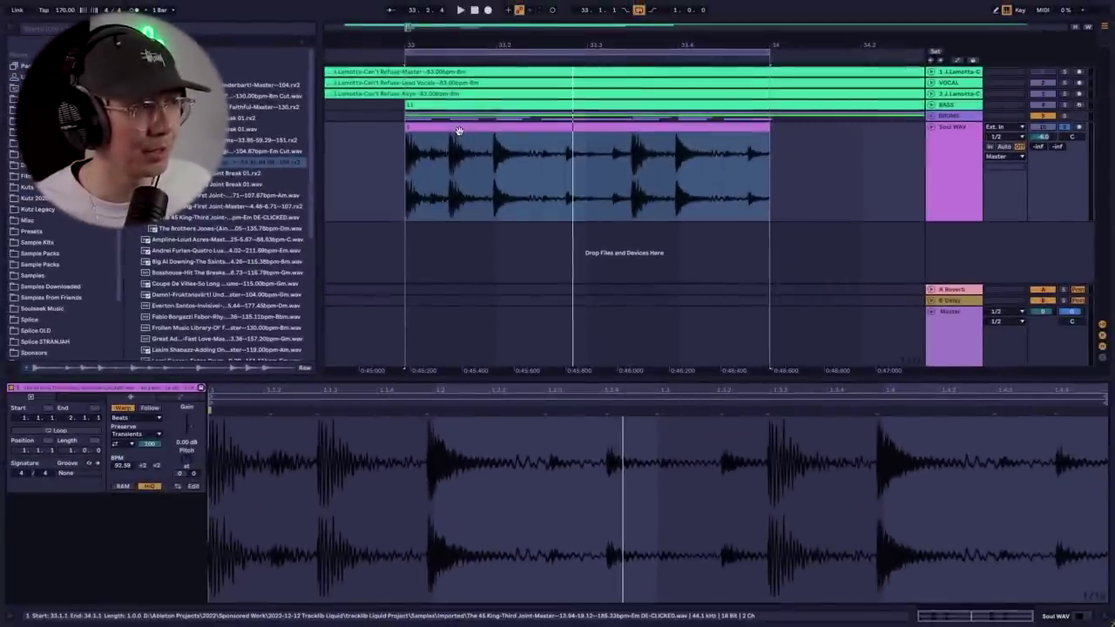
# Step: Select the Soul WAV Third Joint break clip and play it in a loop
pyautogui.click(459, 130)
pyautogui.press('space')
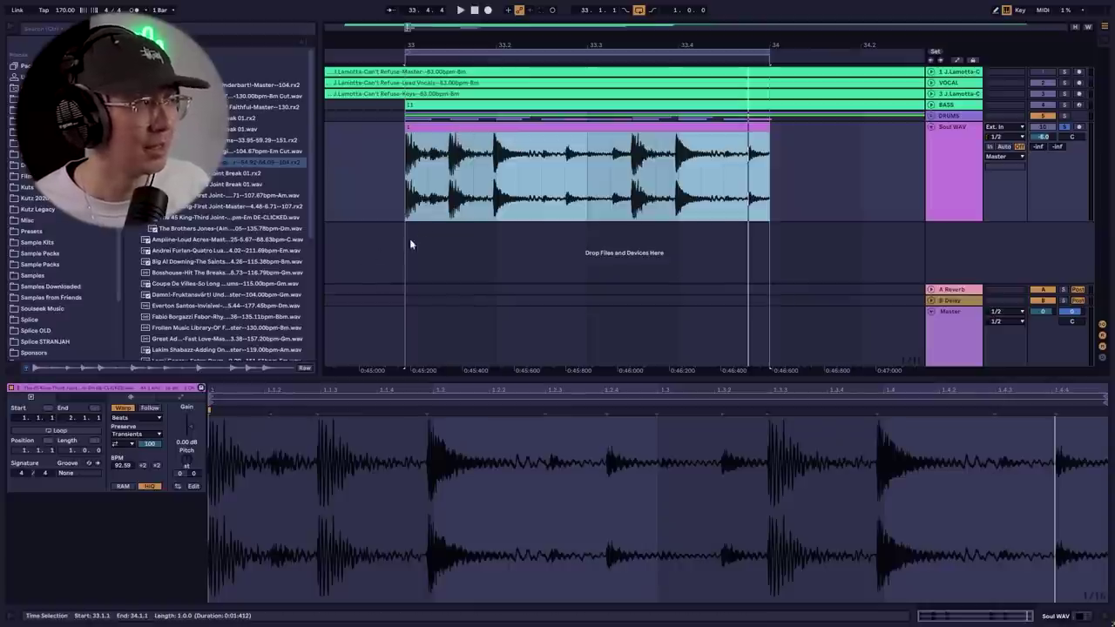
# Step: Raise the Soul WAV break's Clip View Transpose to +8 st
pyautogui.click(188, 462)
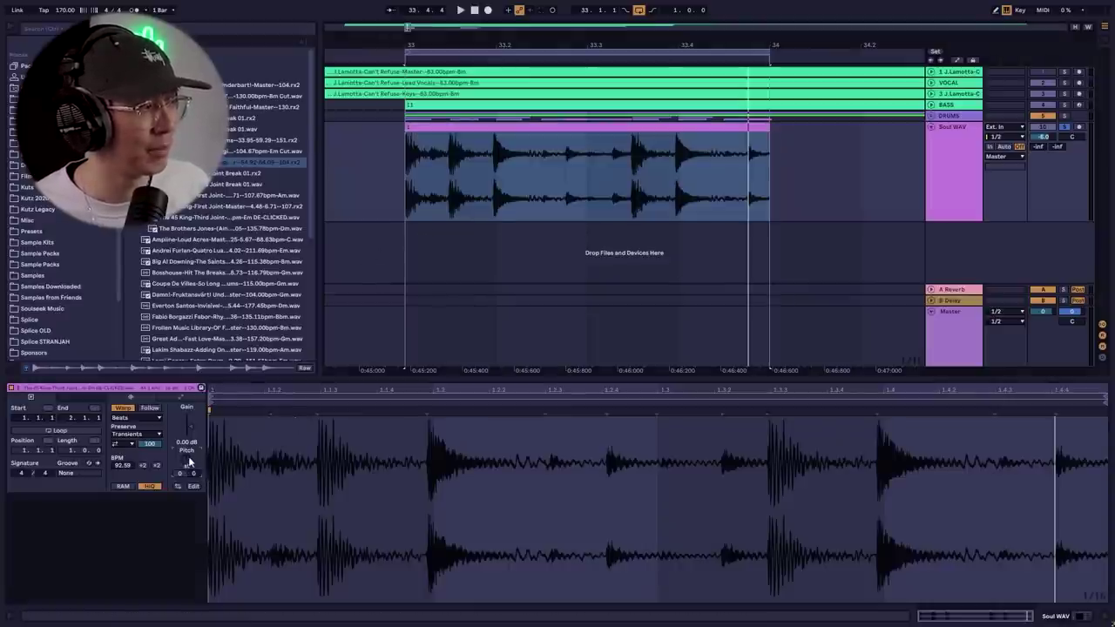
pyautogui.press('Up')
pyautogui.press('Up')
pyautogui.press('Up')
pyautogui.press('Up')
pyautogui.press('Up')
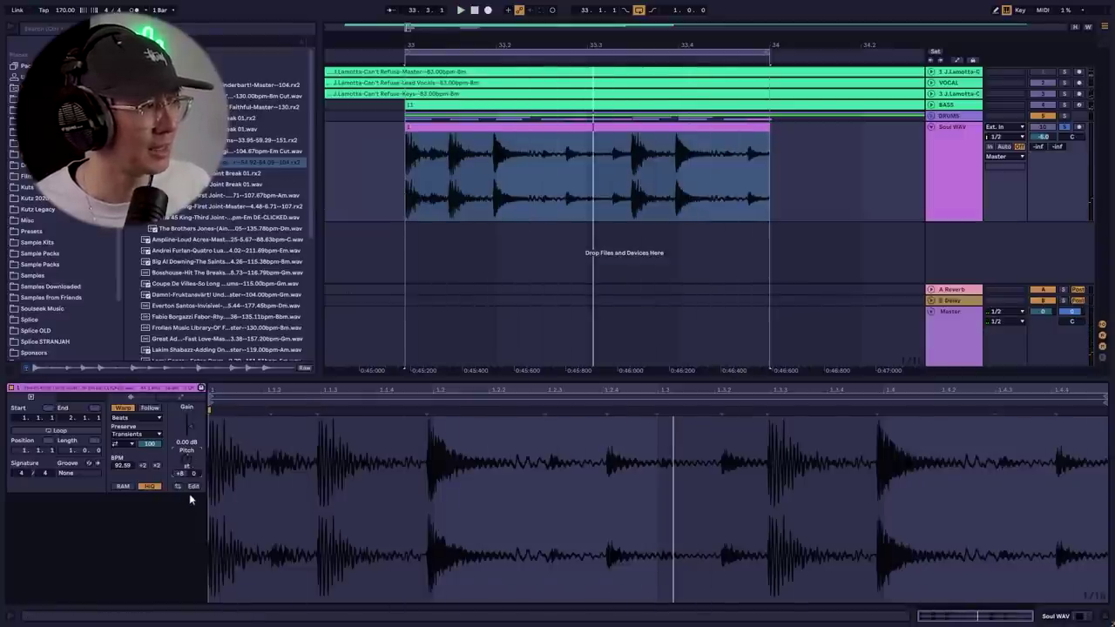
pyautogui.click(406, 169)
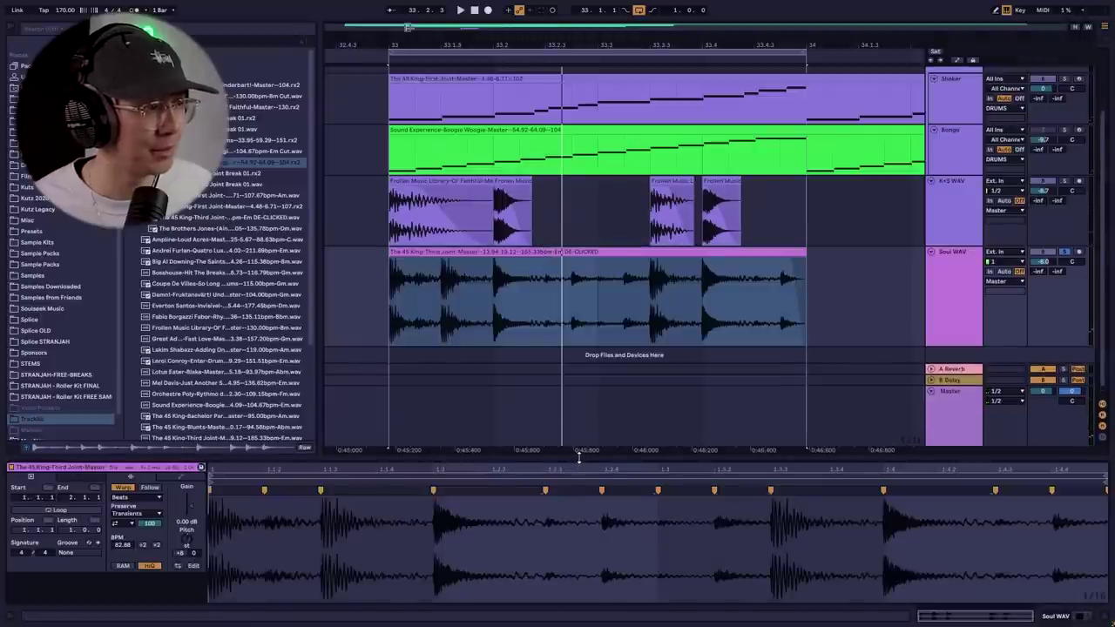
# Step: Drag the Clip View divider upward to enlarge the Third Joint waveform, then reselect the clip
pyautogui.moveTo(578, 456); pyautogui.dragTo(584, 288)
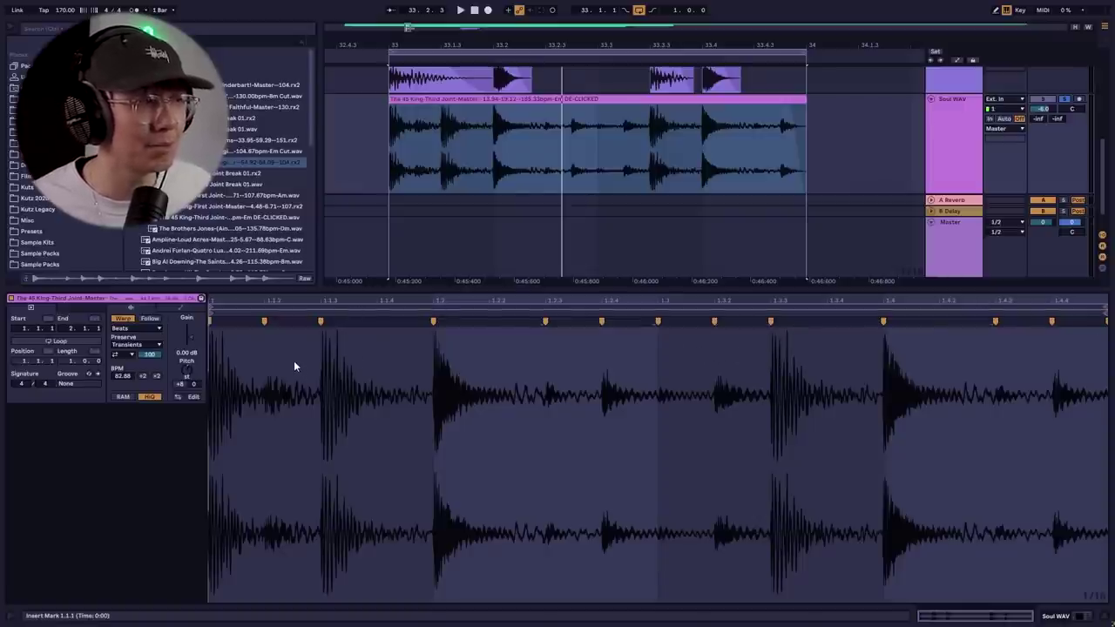
pyautogui.click(547, 139)
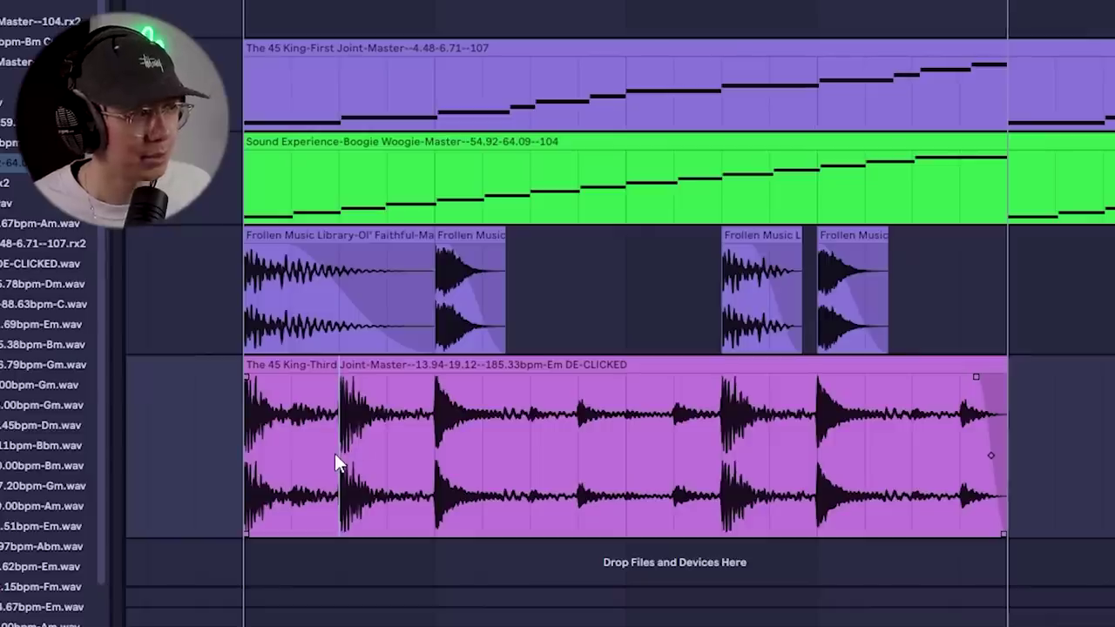
pyautogui.click(338, 453)
pyautogui.hotkey('ctrl', 'e')
pyautogui.click(432, 432)
pyautogui.hotkey('ctrl', 'e')
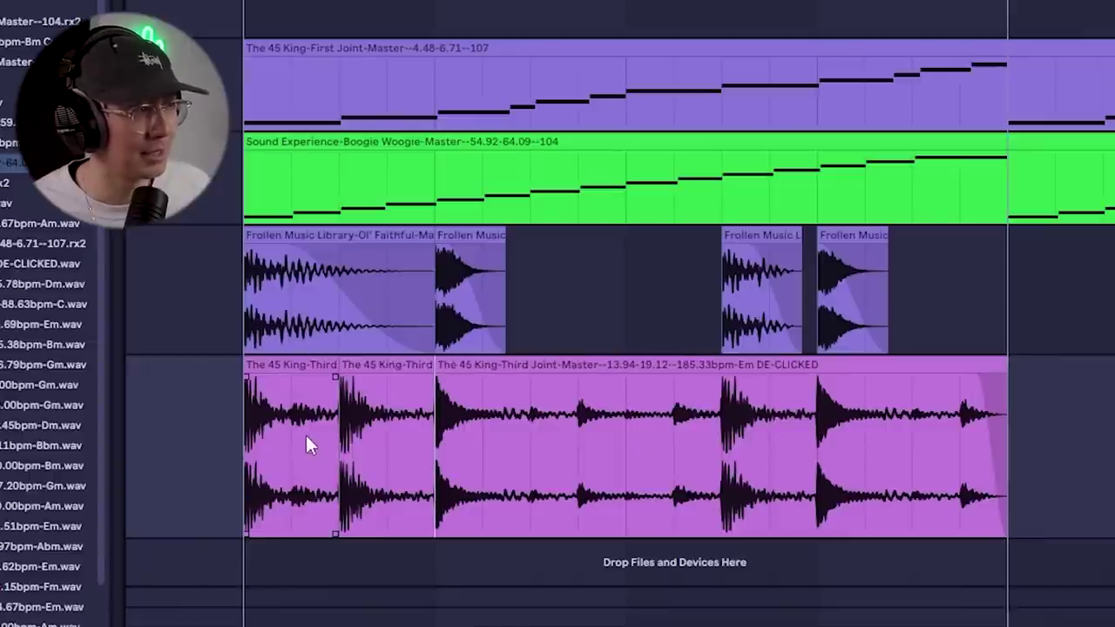
pyautogui.click(291, 435)
pyautogui.hotkey('ctrl', 'e')
pyautogui.click(529, 431)
pyautogui.hotkey('ctrl', 'e')
pyautogui.click(577, 431)
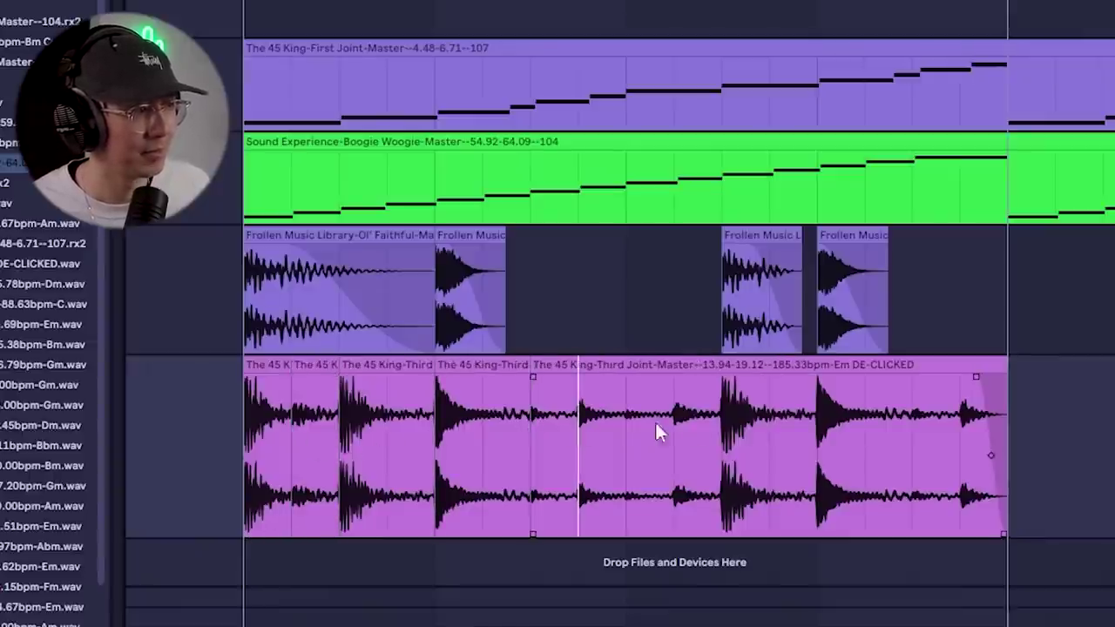
pyautogui.hotkey('ctrl', 'e')
pyautogui.click(626, 435)
pyautogui.hotkey('ctrl', 'e')
pyautogui.click(677, 446)
pyautogui.hotkey('ctrl', 'e')
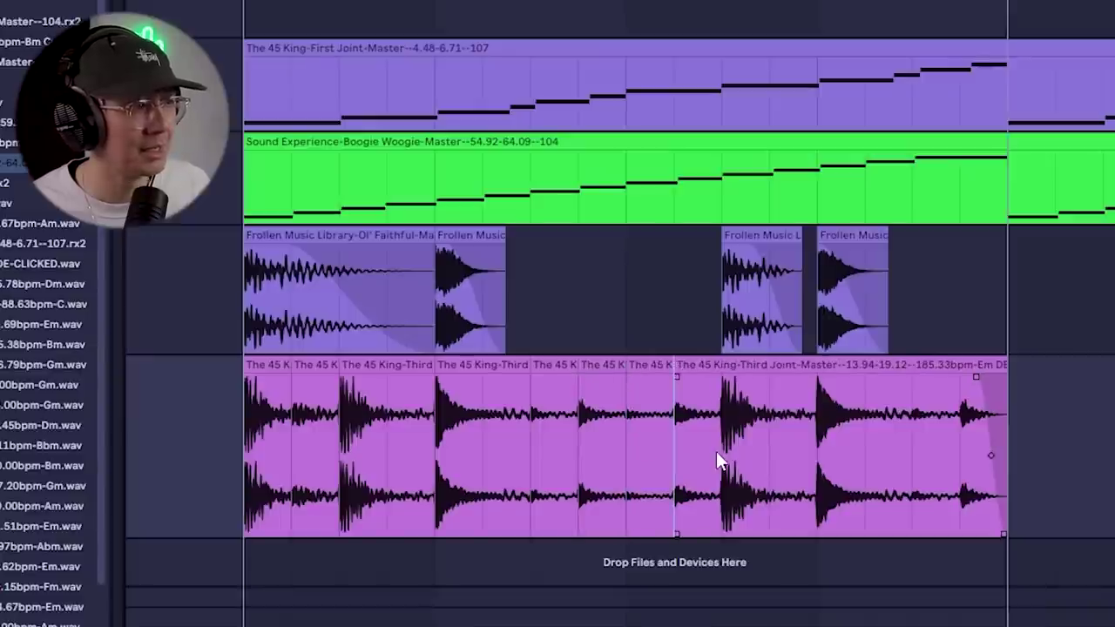
pyautogui.click(721, 453)
pyautogui.hotkey('ctrl', 'e')
pyautogui.click(817, 453)
pyautogui.hotkey('ctrl', 'e')
pyautogui.click(914, 451)
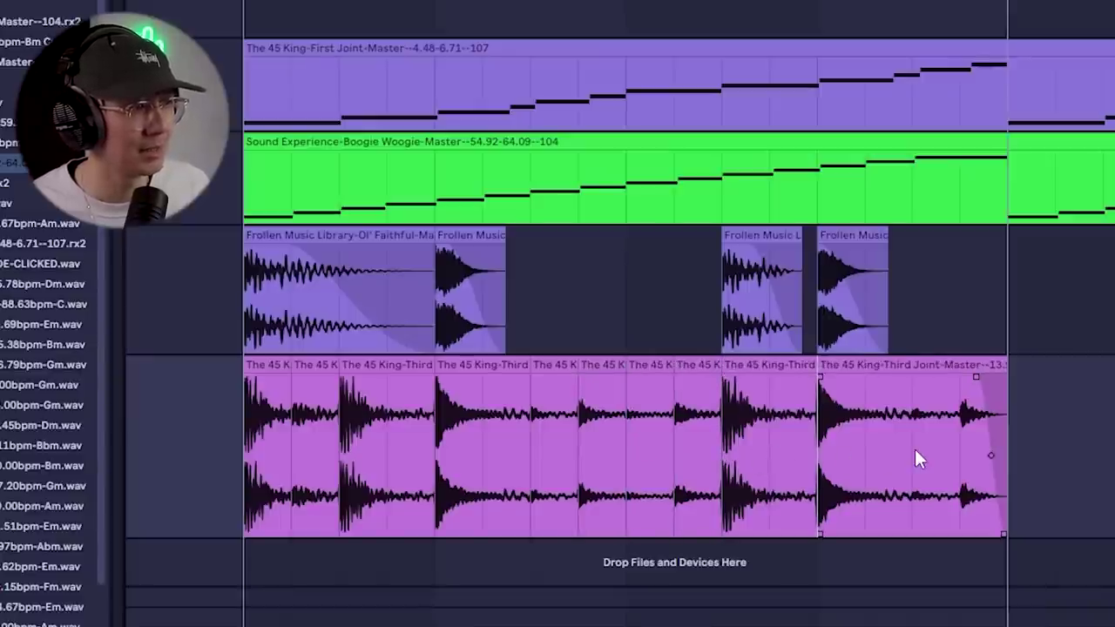
pyautogui.hotkey('ctrl', 'e')
pyautogui.click(961, 451)
pyautogui.hotkey('ctrl', 'e')
pyautogui.click(393, 371)
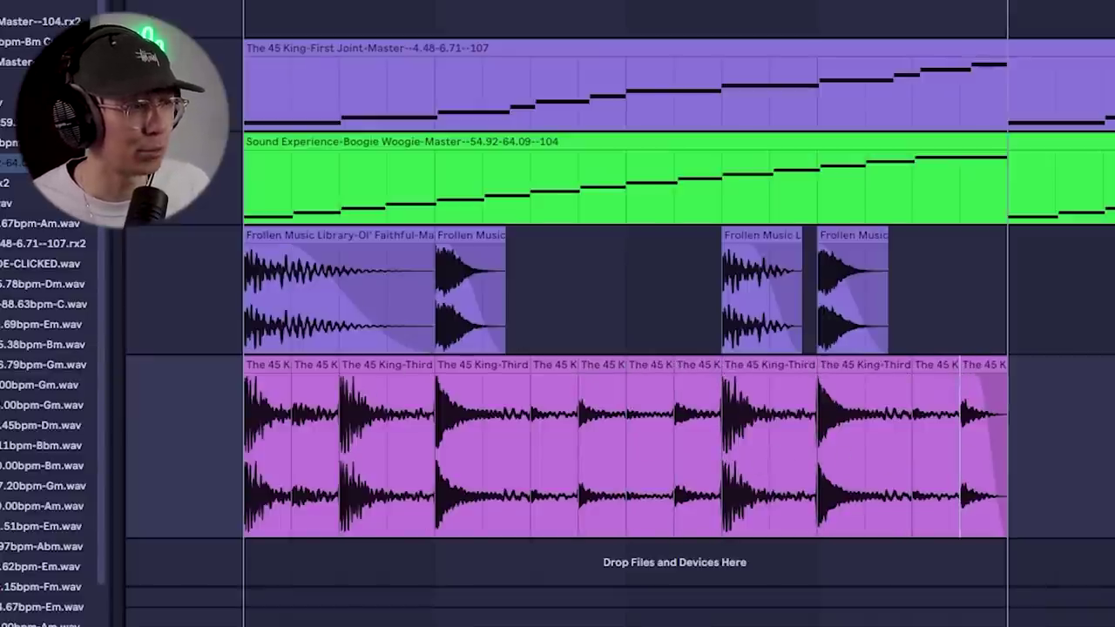
pyautogui.click(273, 372)
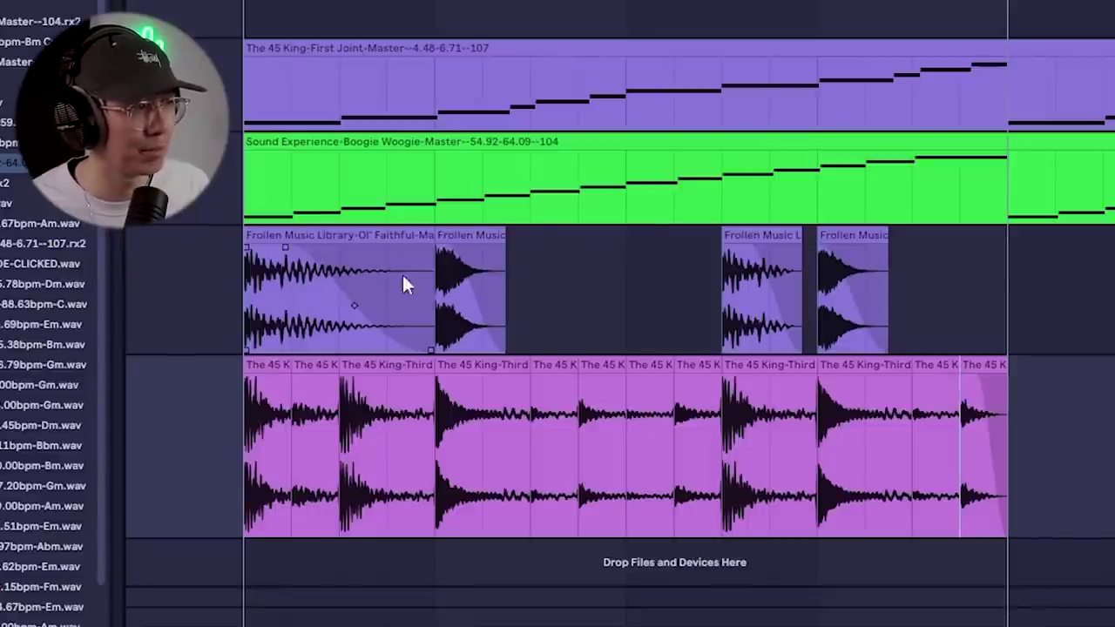
pyautogui.click(274, 366)
pyautogui.press('space')
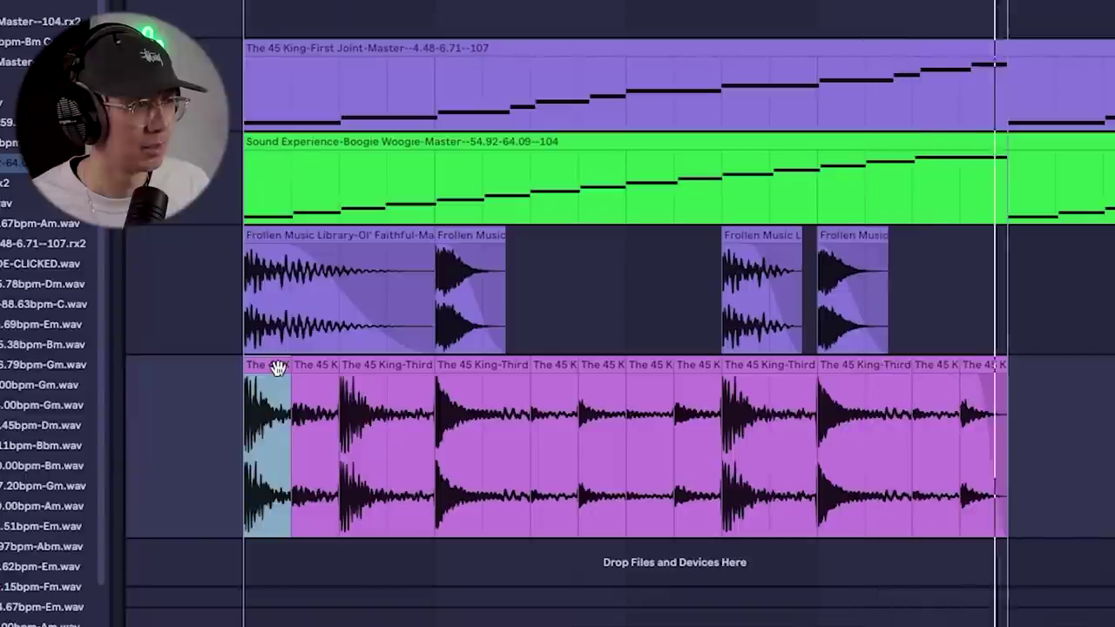
pyautogui.click(375, 364)
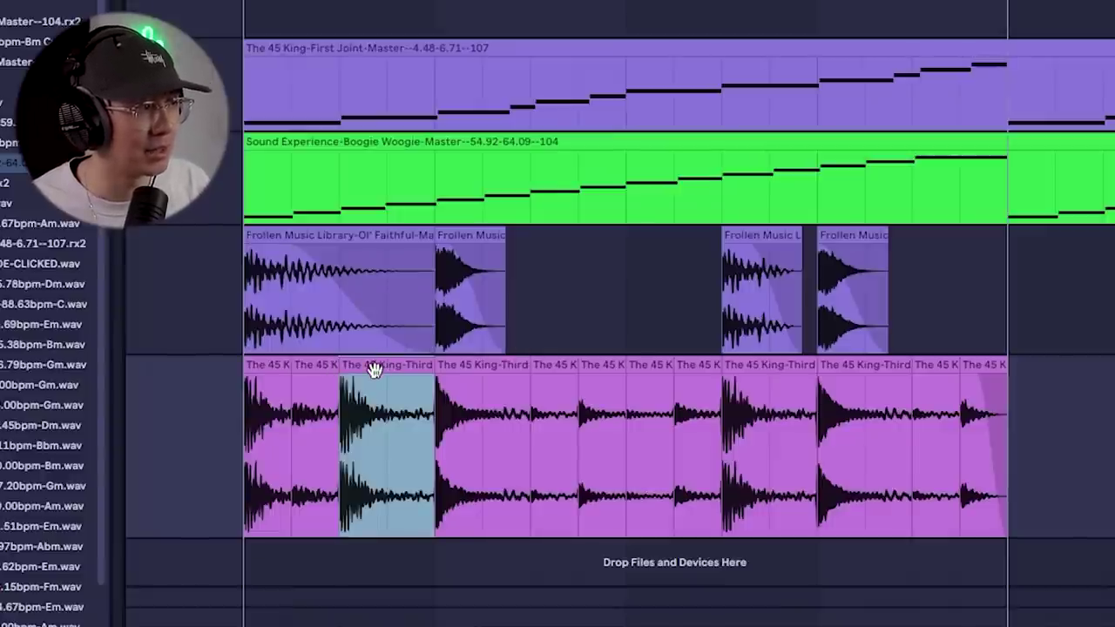
# Step: Delete the opening break slices and a later chunk, then play the trimmed break
pyautogui.keyDown('shift'); pyautogui.click(259, 383); pyautogui.keyUp('shift')
pyautogui.press('Delete')
pyautogui.click(468, 366)
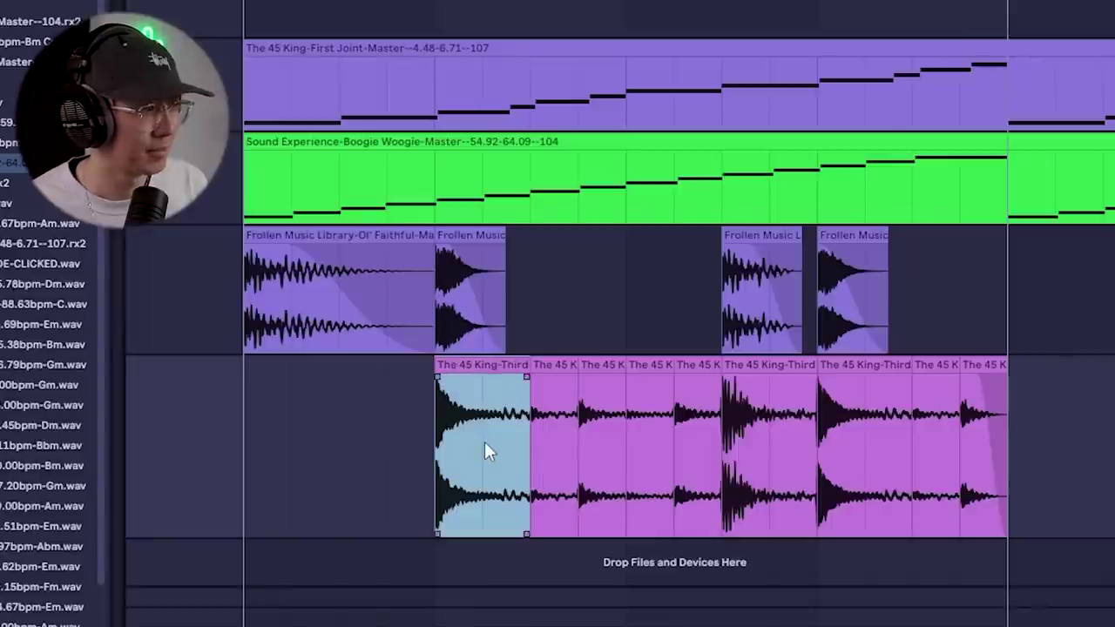
pyautogui.press('Delete')
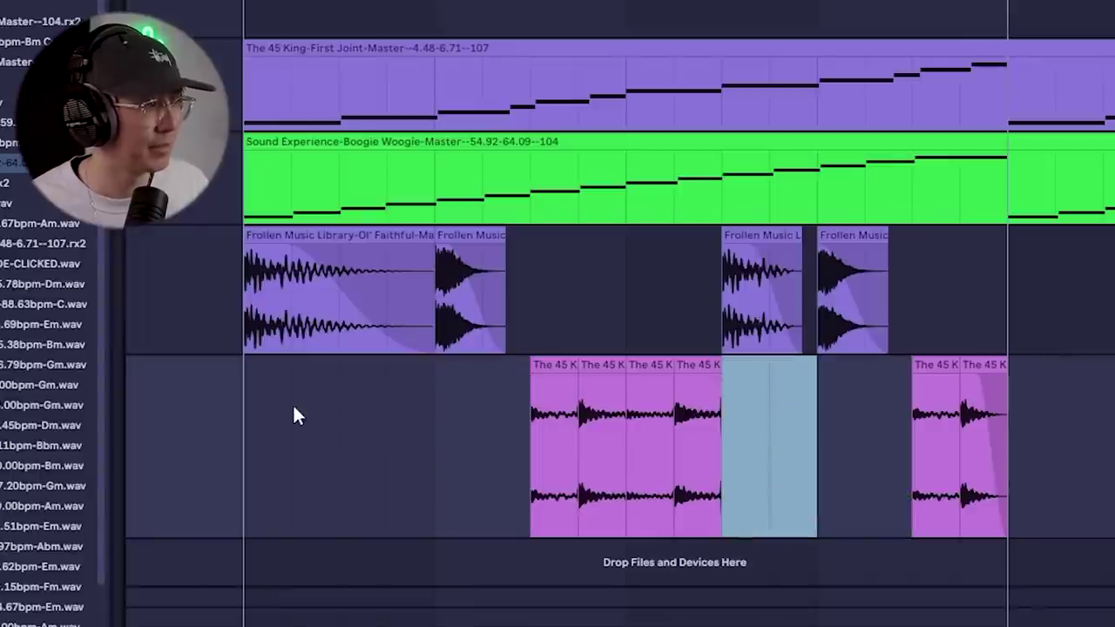
pyautogui.click(248, 425)
pyautogui.press('space')
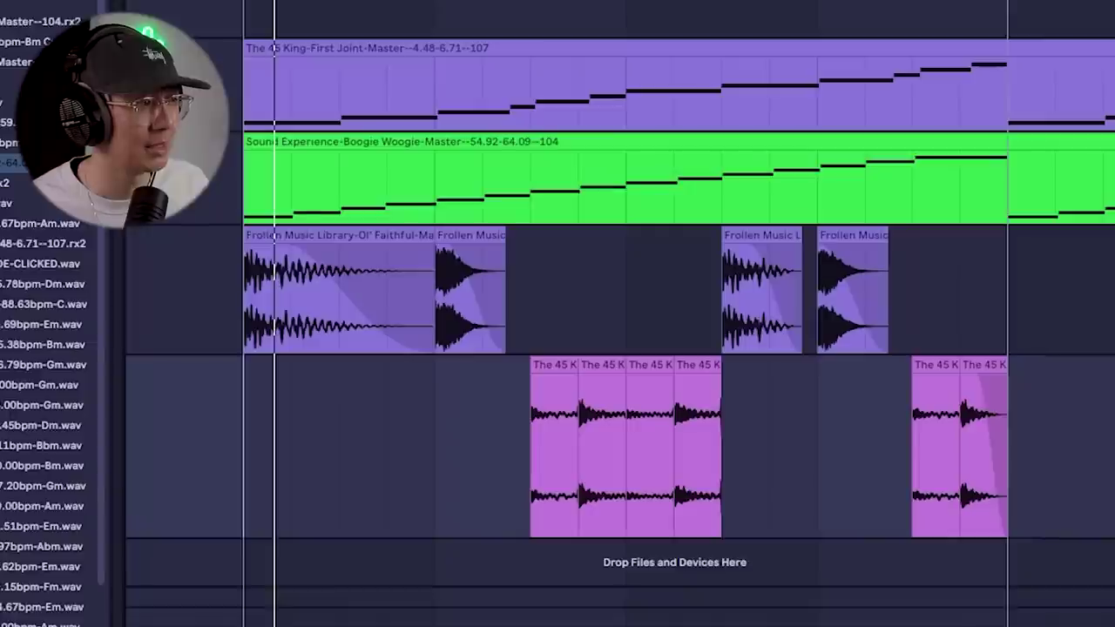
pyautogui.press('space')
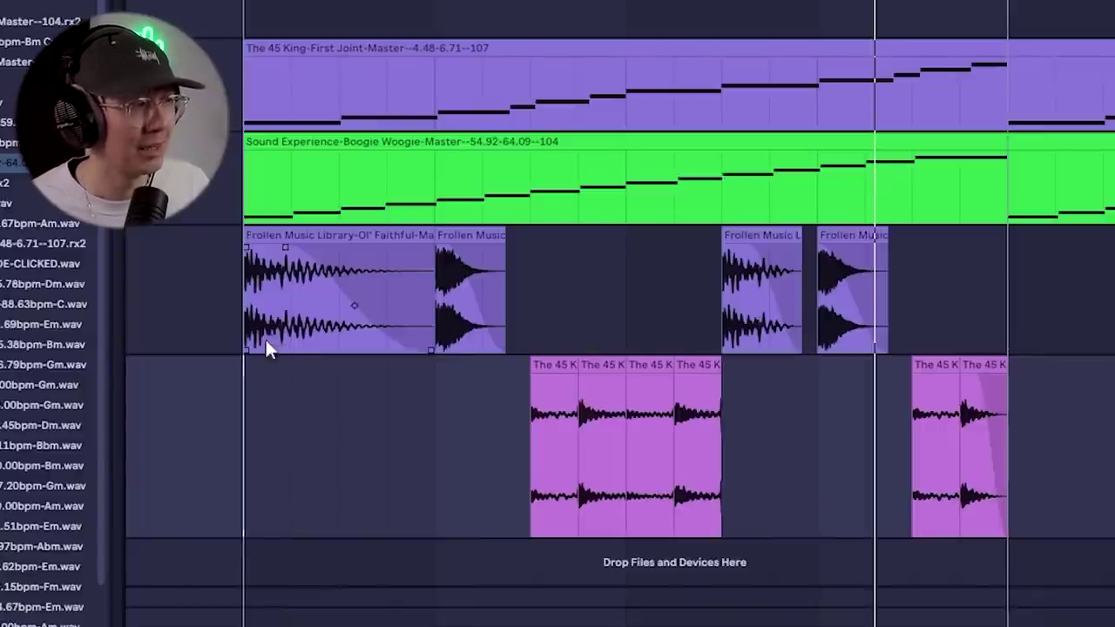
# Step: Rename the remaining break slices 1, 2 and 3 with Ctrl+R
pyautogui.click(540, 364)
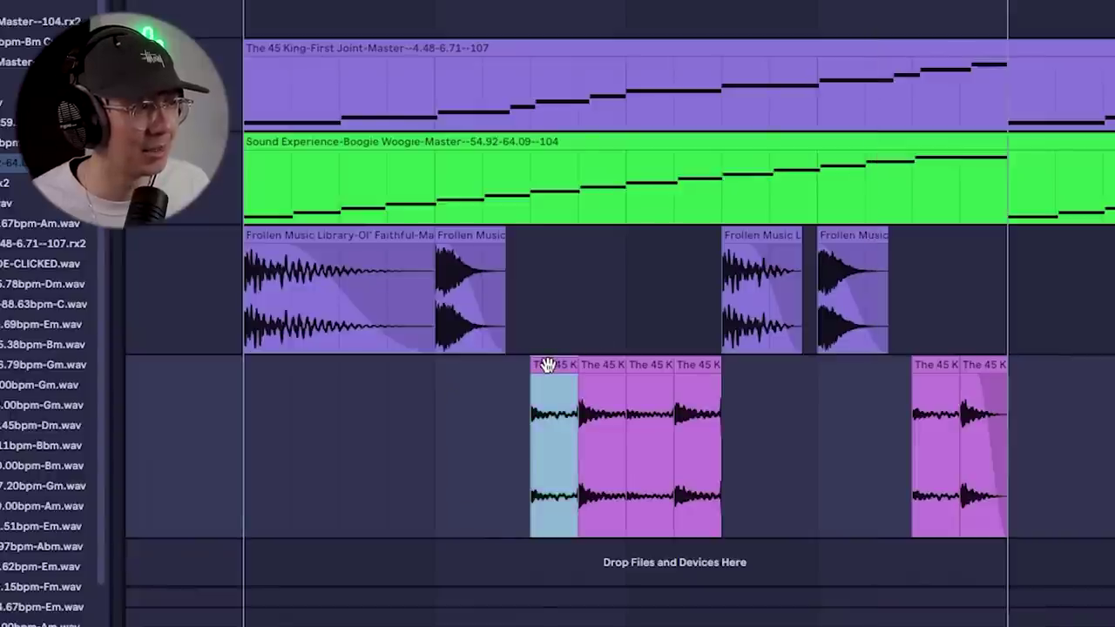
pyautogui.click(659, 365)
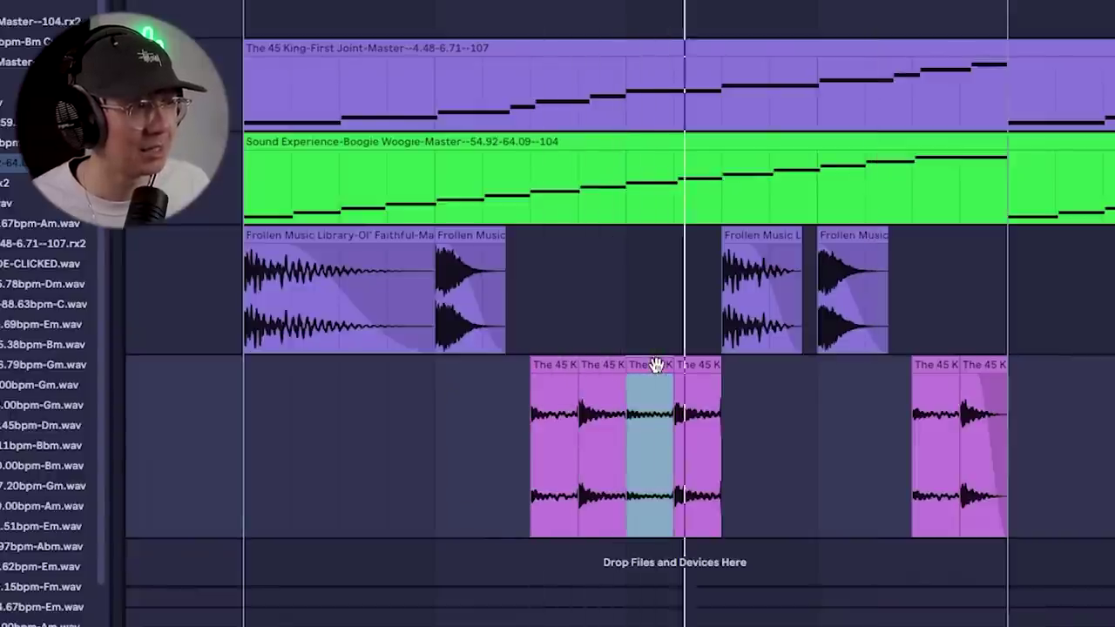
pyautogui.click(932, 360)
pyautogui.click(560, 362)
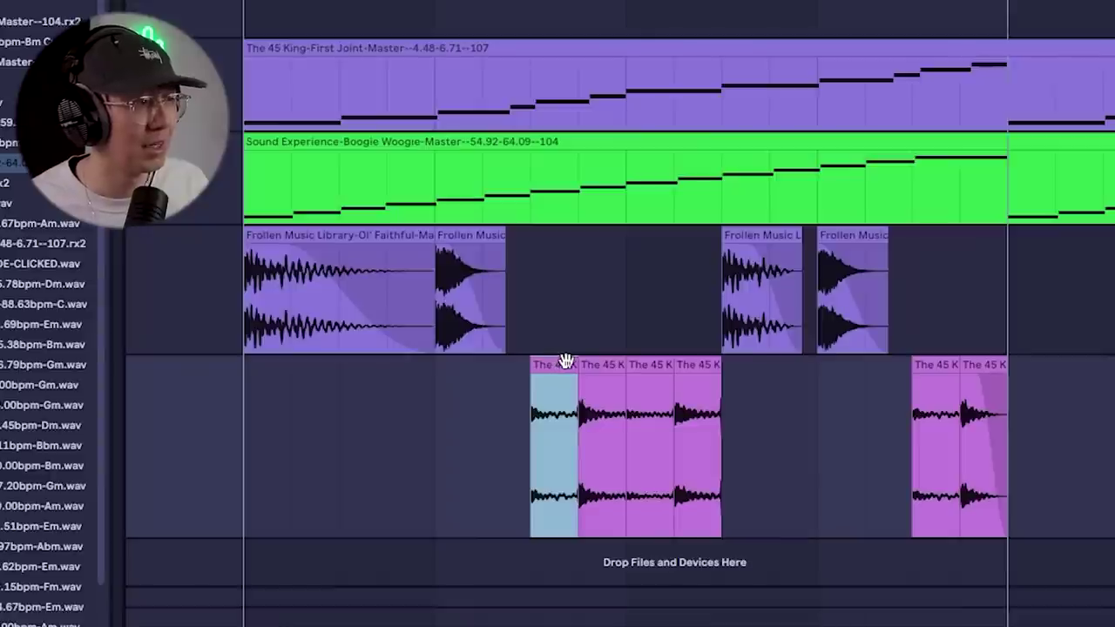
pyautogui.click(638, 368)
pyautogui.hotkey('ctrl', 'r')
pyautogui.write('2')
pyautogui.press('Return')
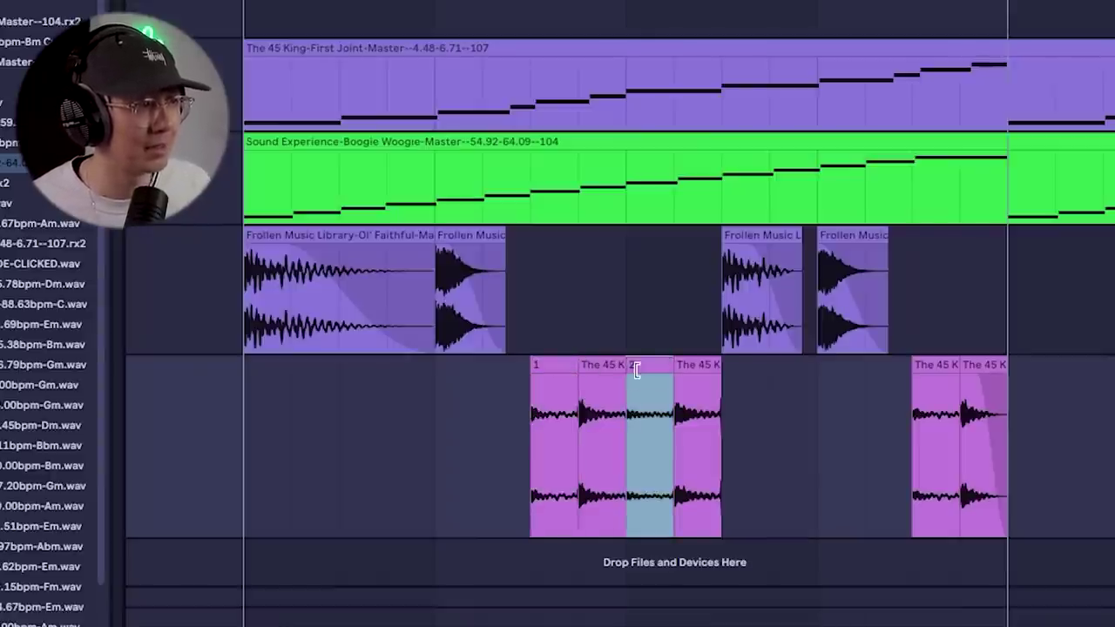
pyautogui.click(938, 359)
pyautogui.hotkey('ctrl', 'r')
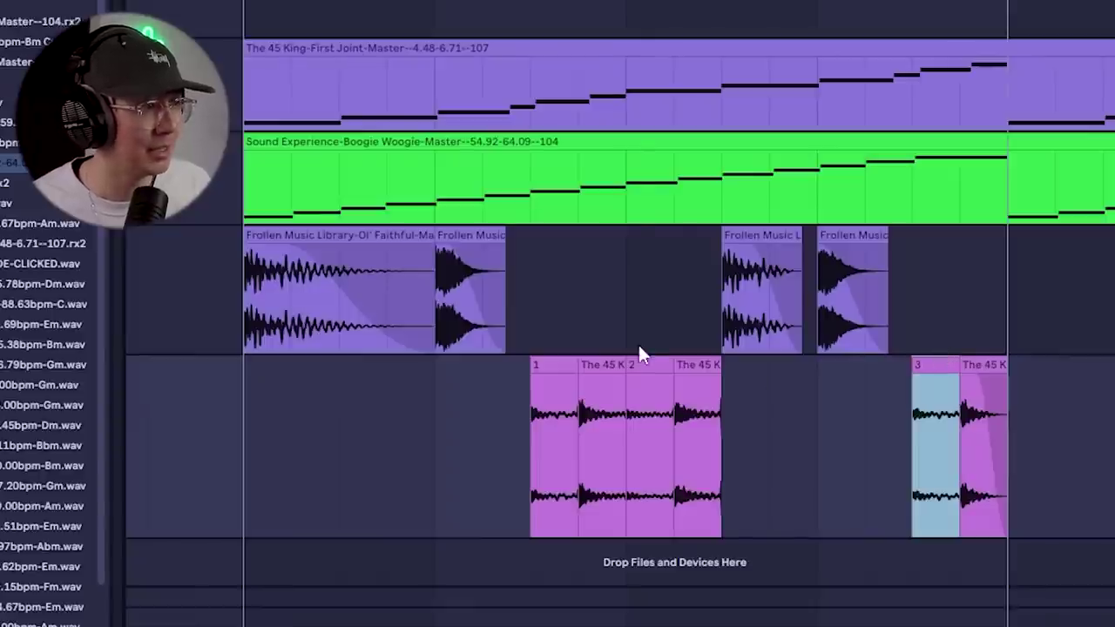
# Step: Recolour the numbered slices 1 and 2 blue
pyautogui.click(591, 365)
pyautogui.click(704, 364)
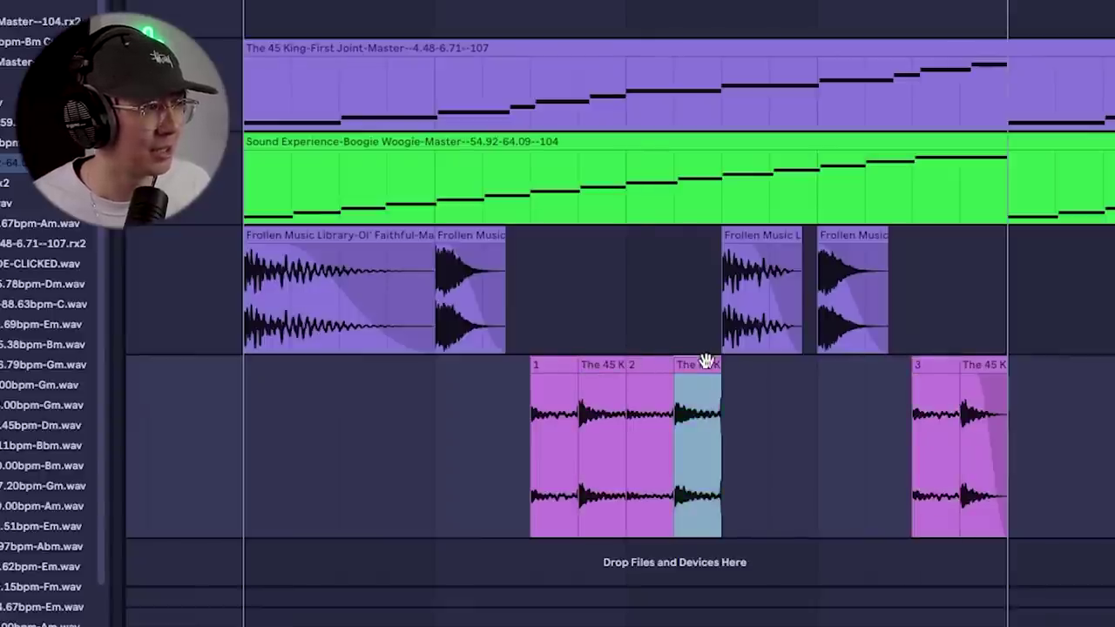
pyautogui.click(989, 360)
pyautogui.click(557, 364)
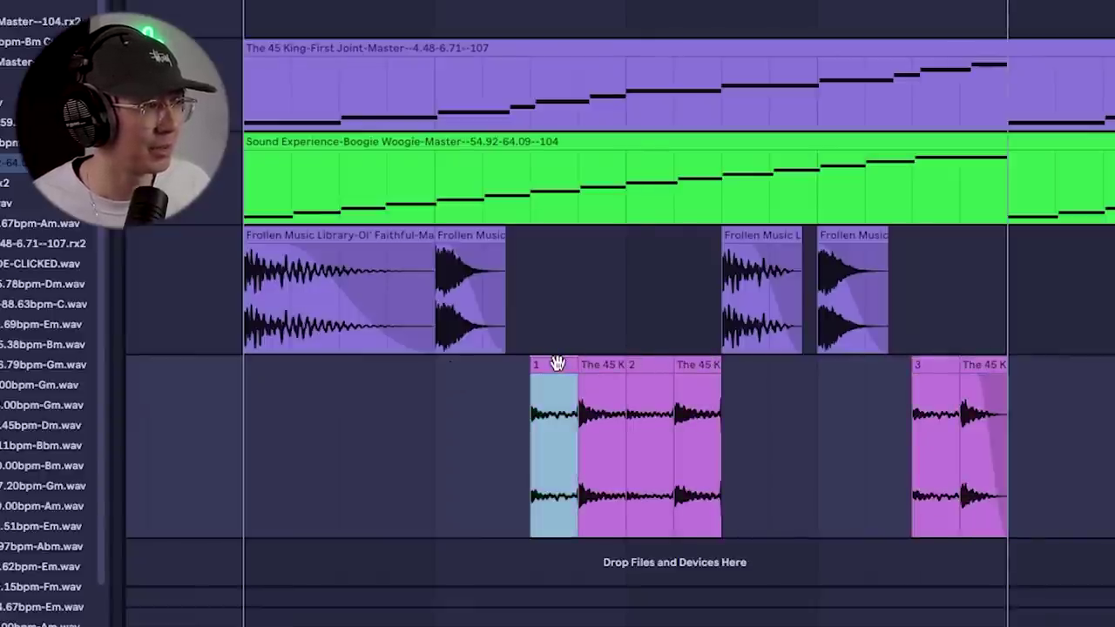
pyautogui.rightClick(557, 364)
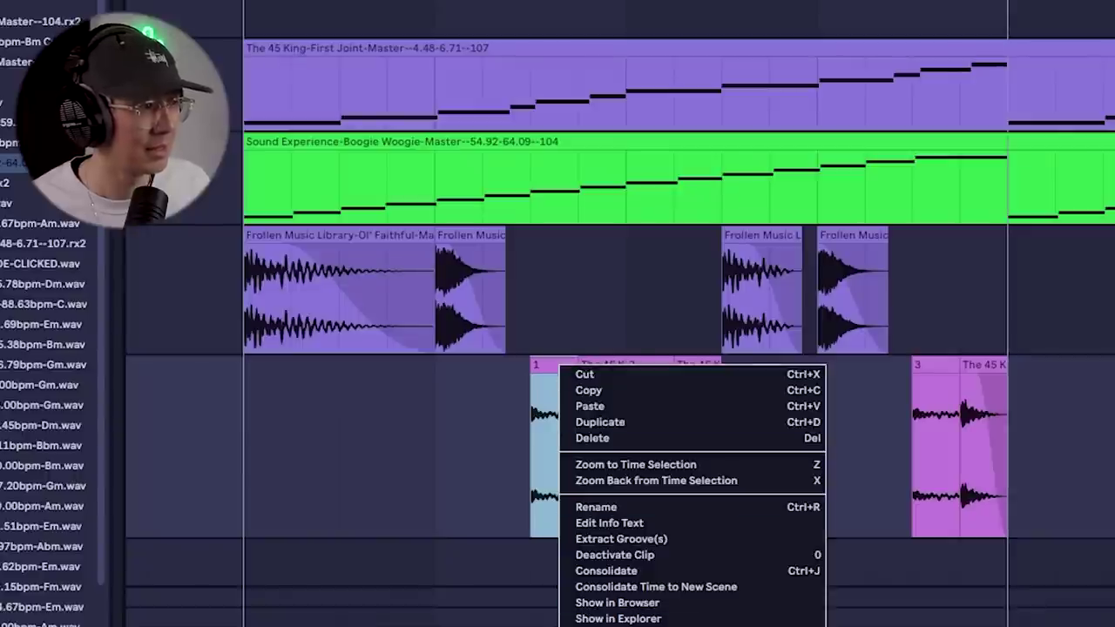
pyautogui.click(654, 339)
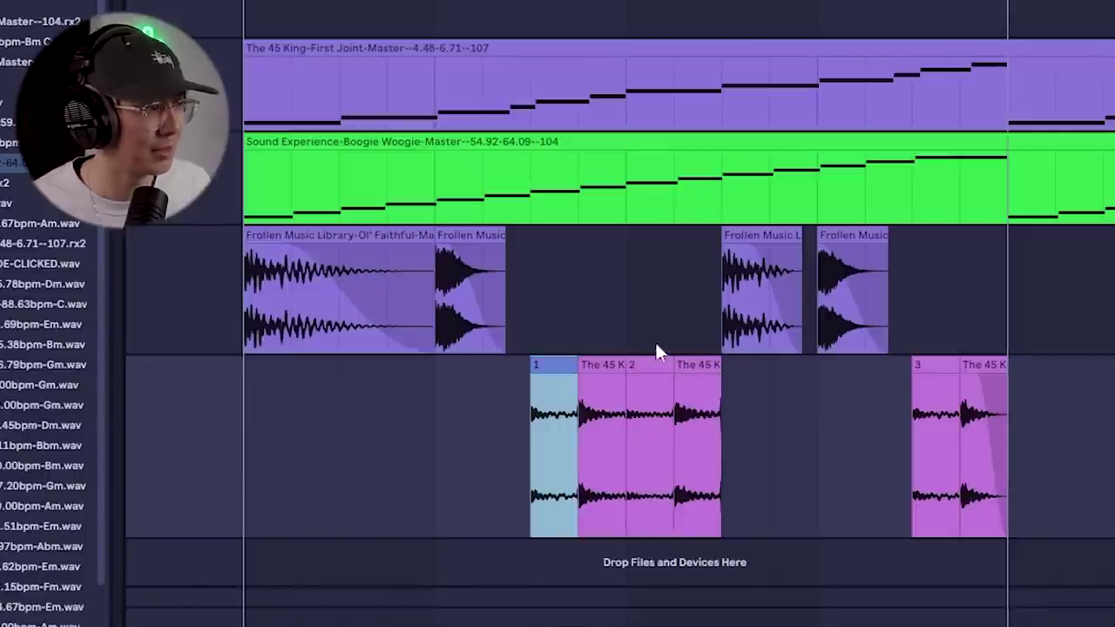
pyautogui.click(658, 358)
pyautogui.rightClick(658, 362)
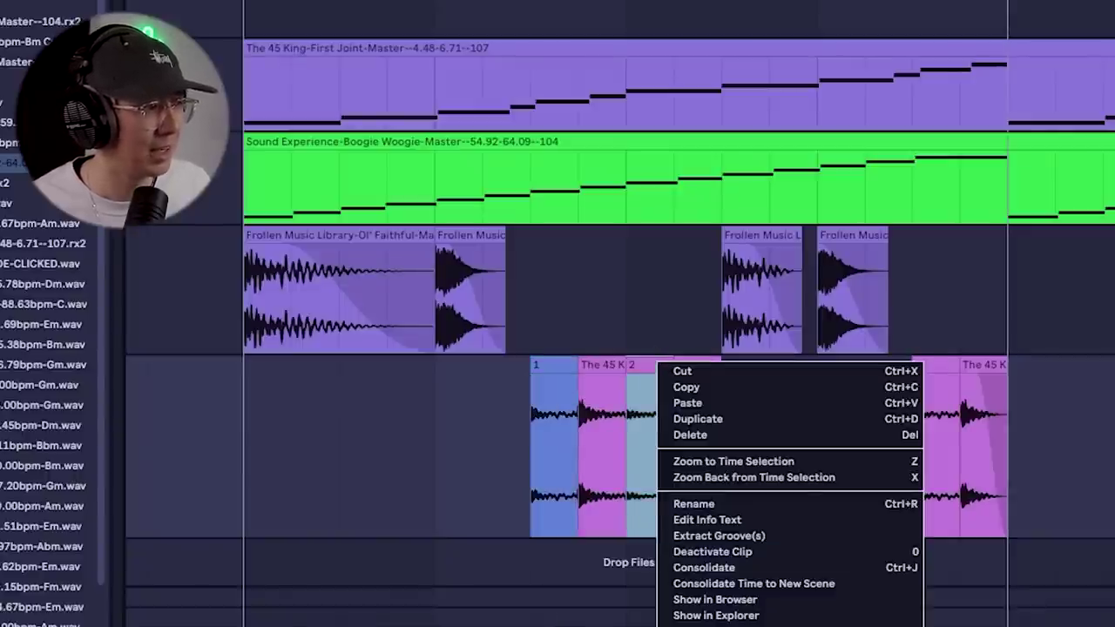
pyautogui.press('Escape')
pyautogui.click(911, 374)
pyautogui.click(769, 383)
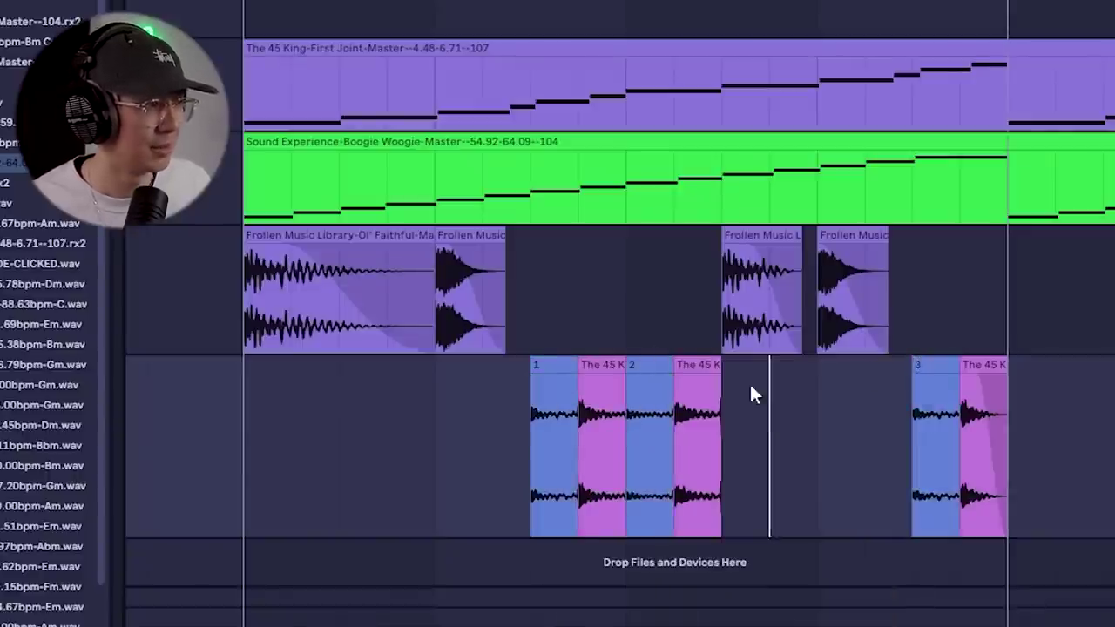
# Step: Copy slices 1, 2 and 3 into the first three gaps and play the pattern
pyautogui.click(557, 364)
pyautogui.press('space')
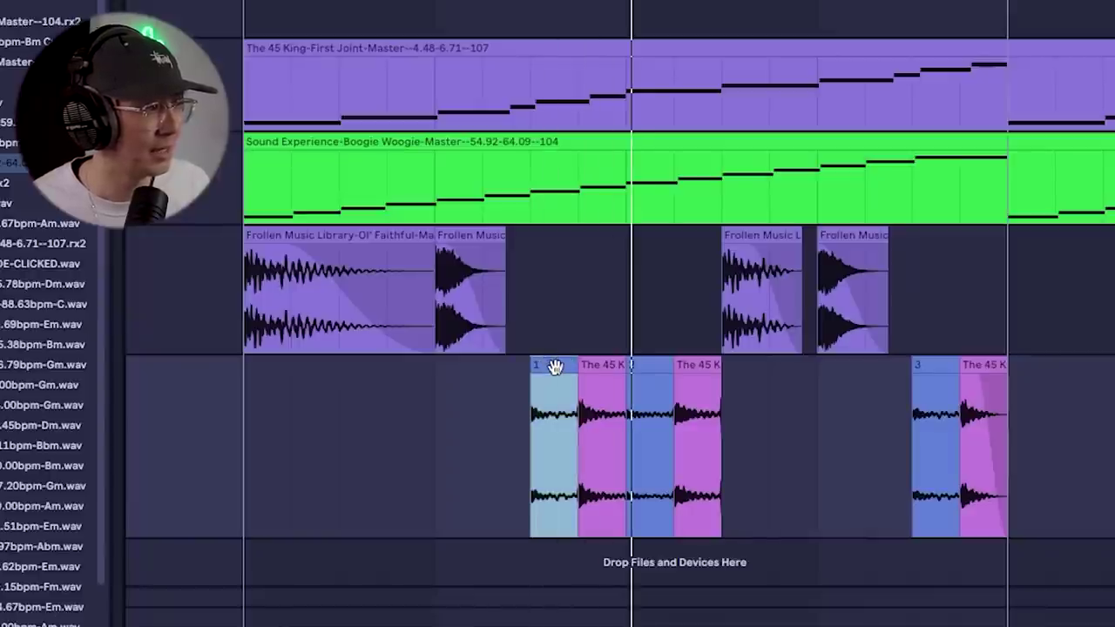
pyautogui.moveTo(555, 366); pyautogui.dragTo(277, 369)
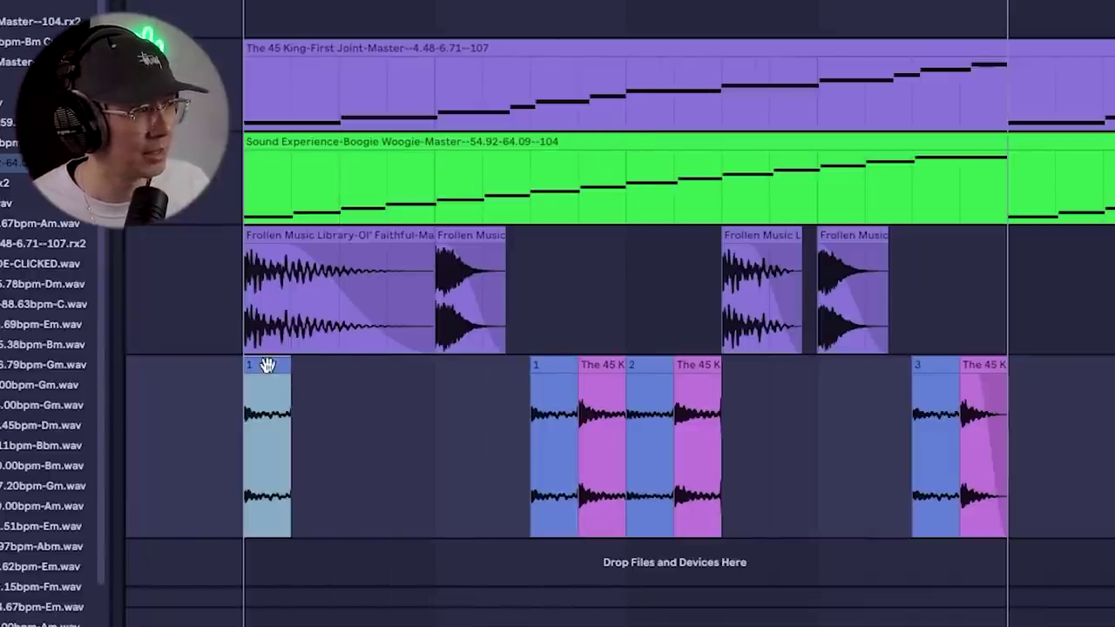
pyautogui.moveTo(267, 364); pyautogui.dragTo(379, 368)
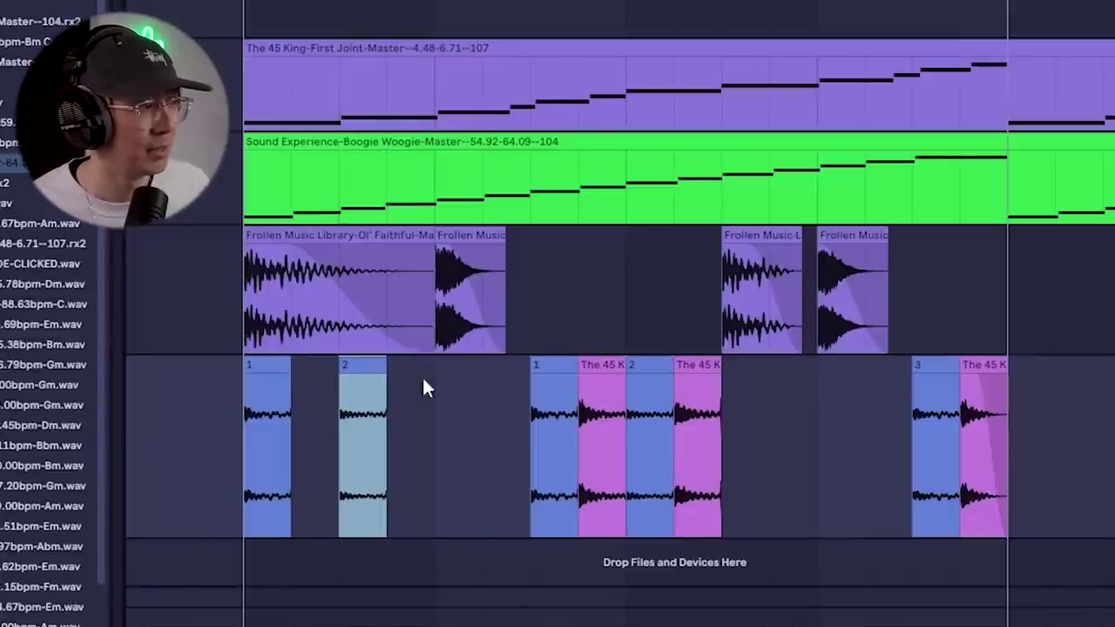
pyautogui.moveTo(922, 363); pyautogui.dragTo(453, 385)
pyautogui.click(251, 441)
pyautogui.press('space')
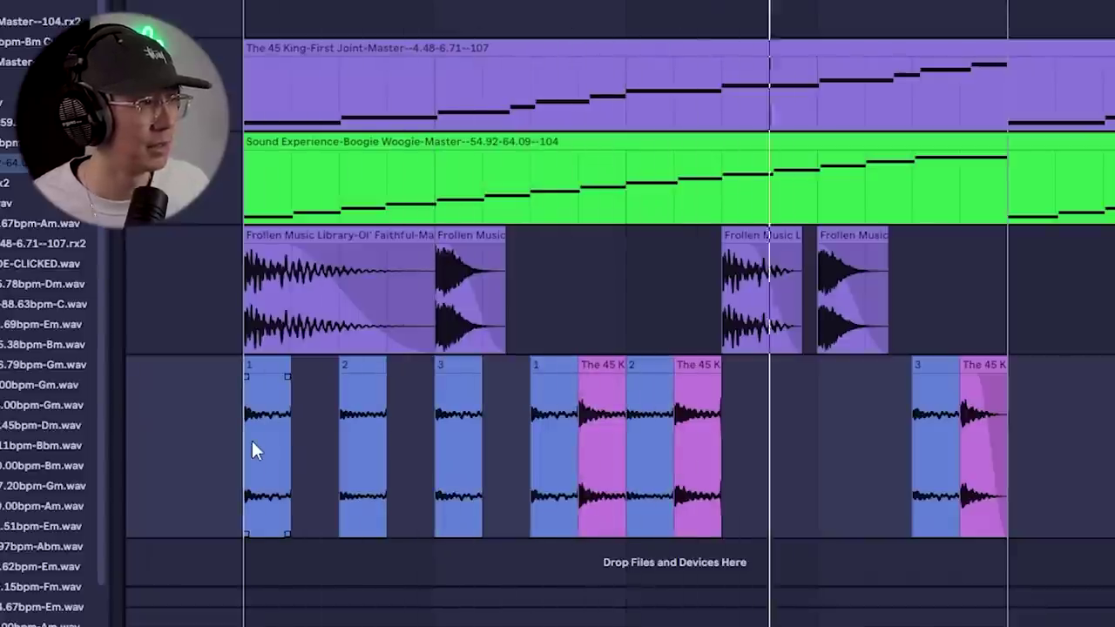
# Step: Copy slices 2 and 1 into the later gaps and play the rebuilt break
pyautogui.click(707, 370)
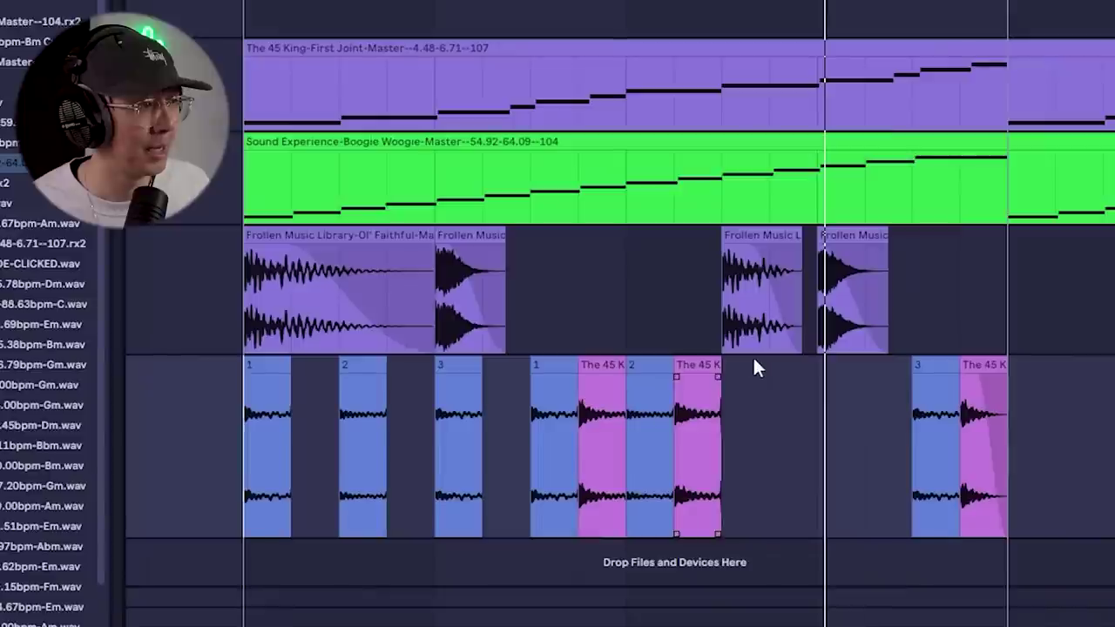
pyautogui.click(754, 364)
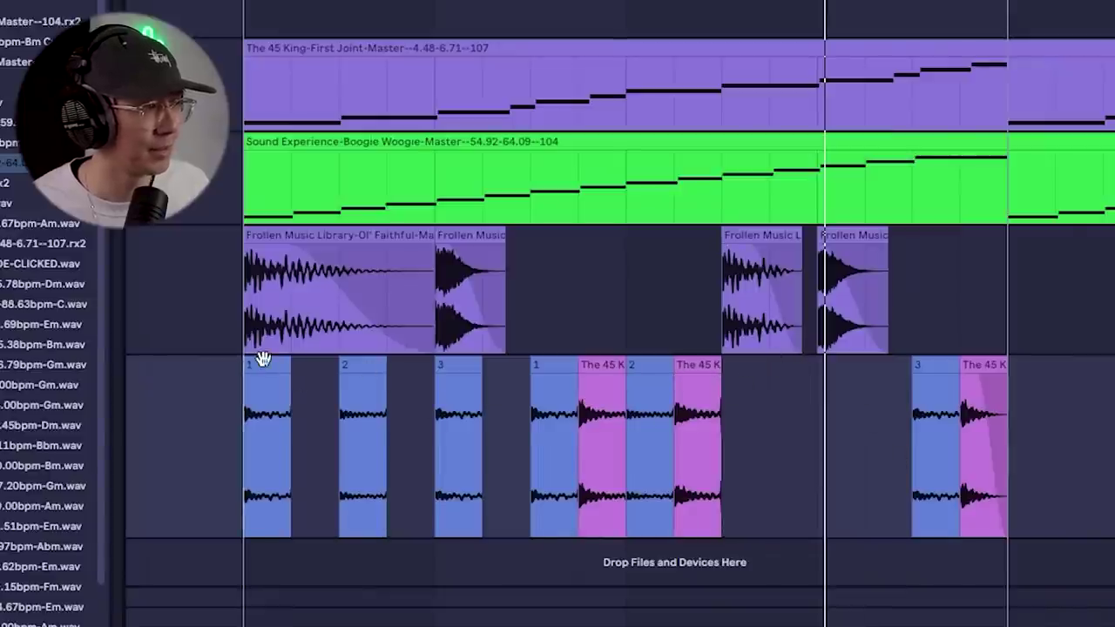
pyautogui.moveTo(354, 364); pyautogui.dragTo(843, 371)
pyautogui.moveTo(266, 366); pyautogui.dragTo(746, 368)
pyautogui.click(723, 398)
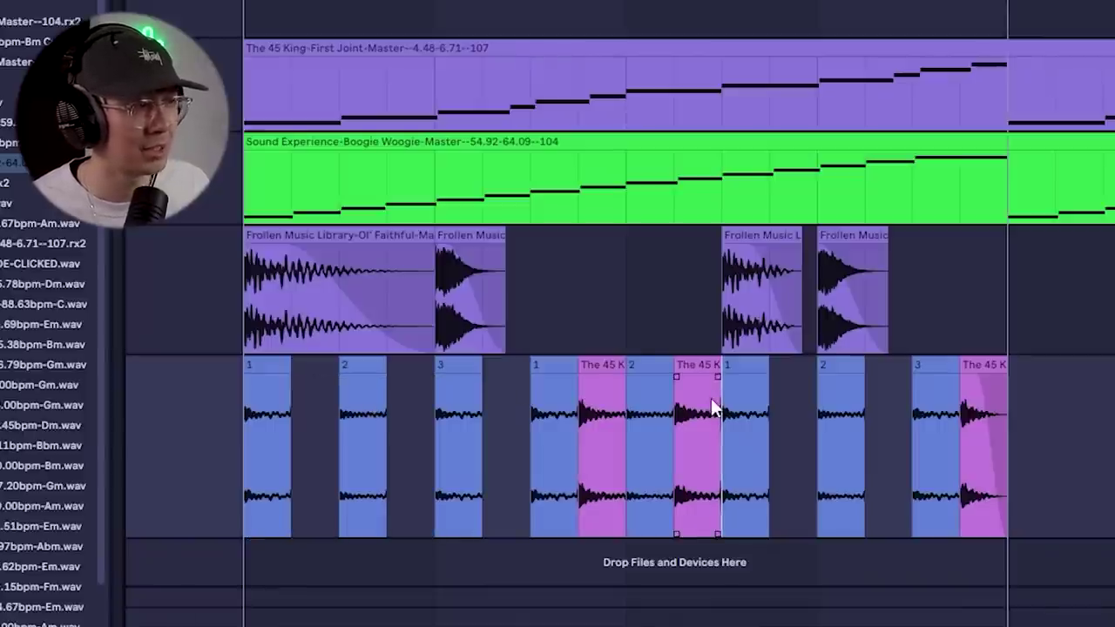
pyautogui.press('space')
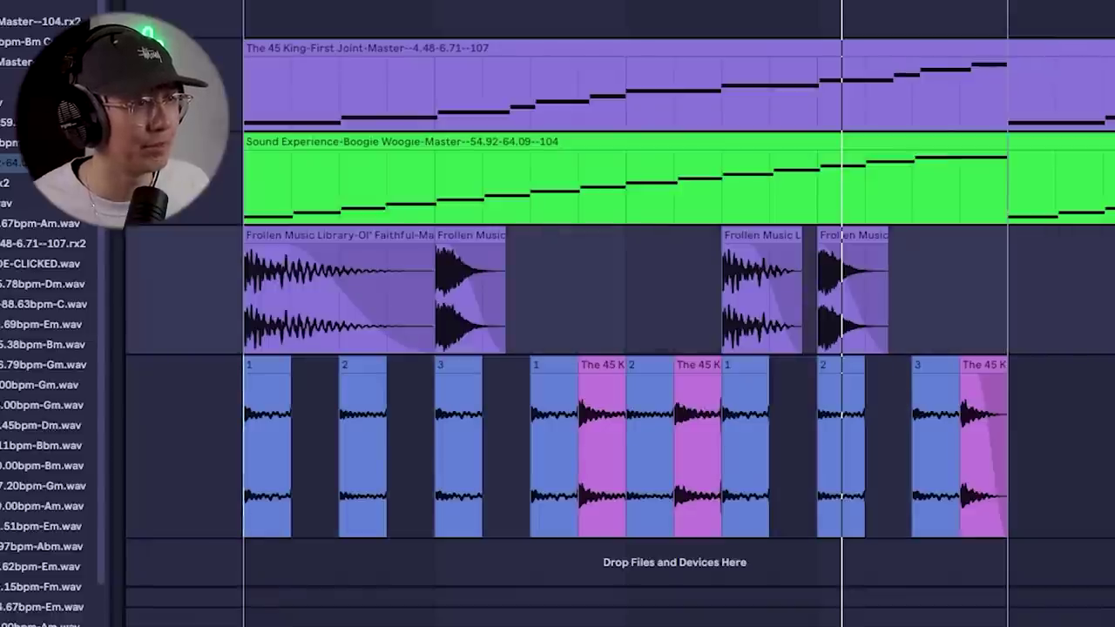
pyautogui.click(265, 367)
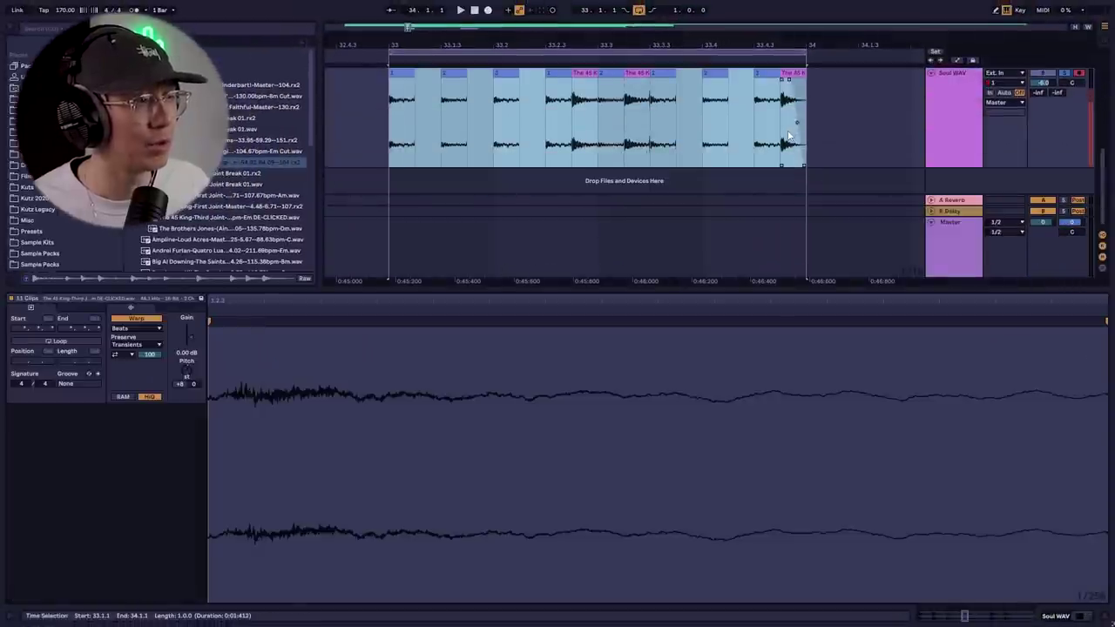
# Step: Disable Warp in Clip View for the Soul WAV chop clips
pyautogui.click(715, 158)
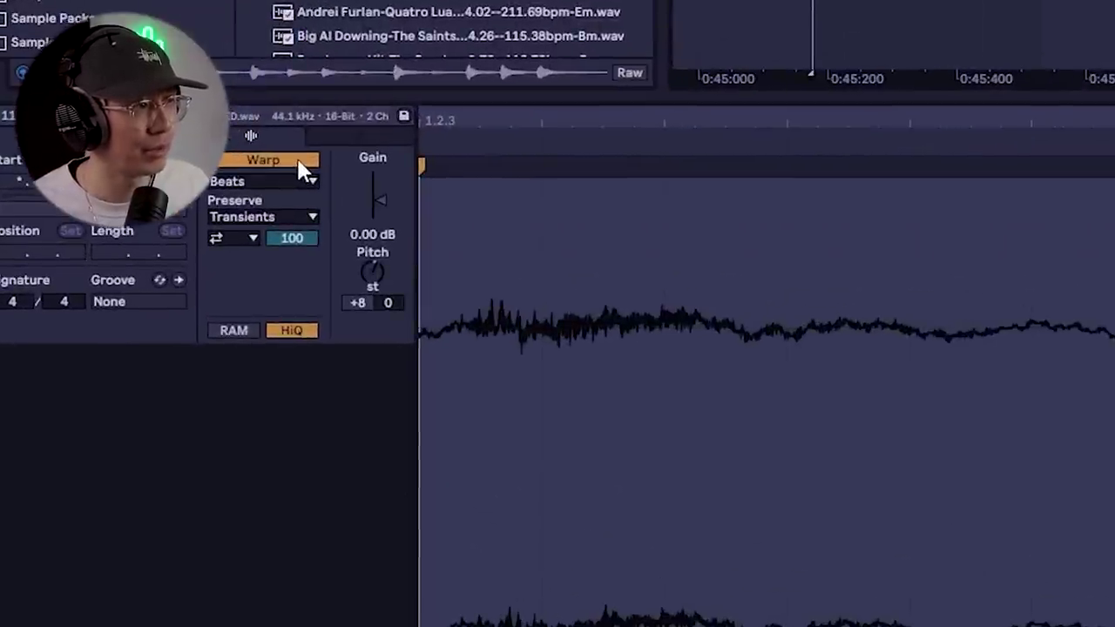
pyautogui.click(298, 160)
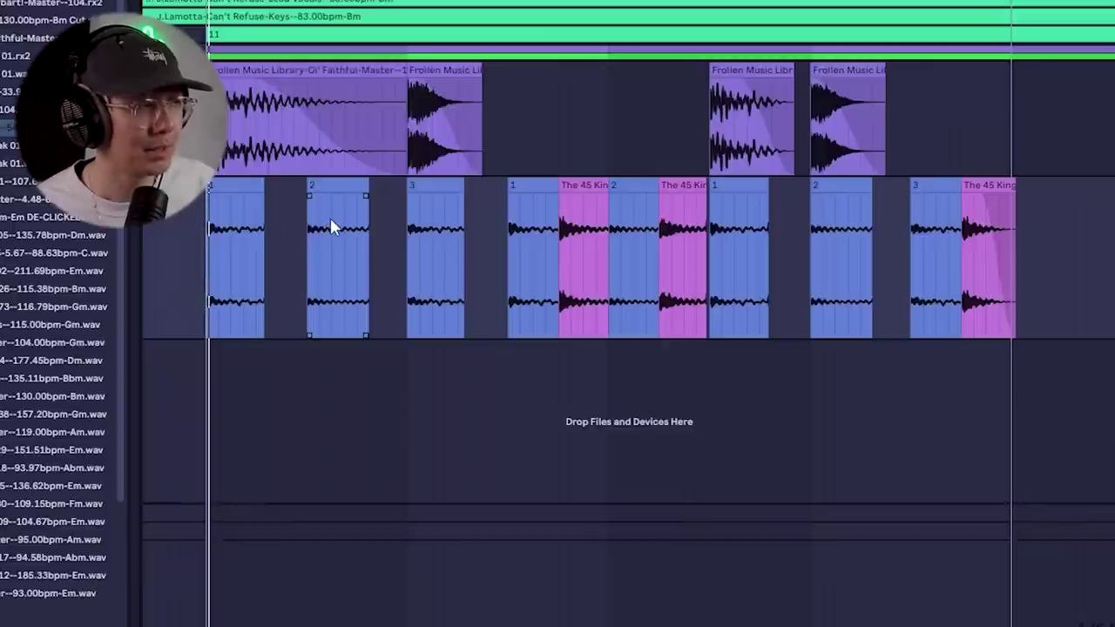
# Step: Shorten the Soul WAV break clips 1–3 and the remaining chops from their ends
pyautogui.click(260, 181)
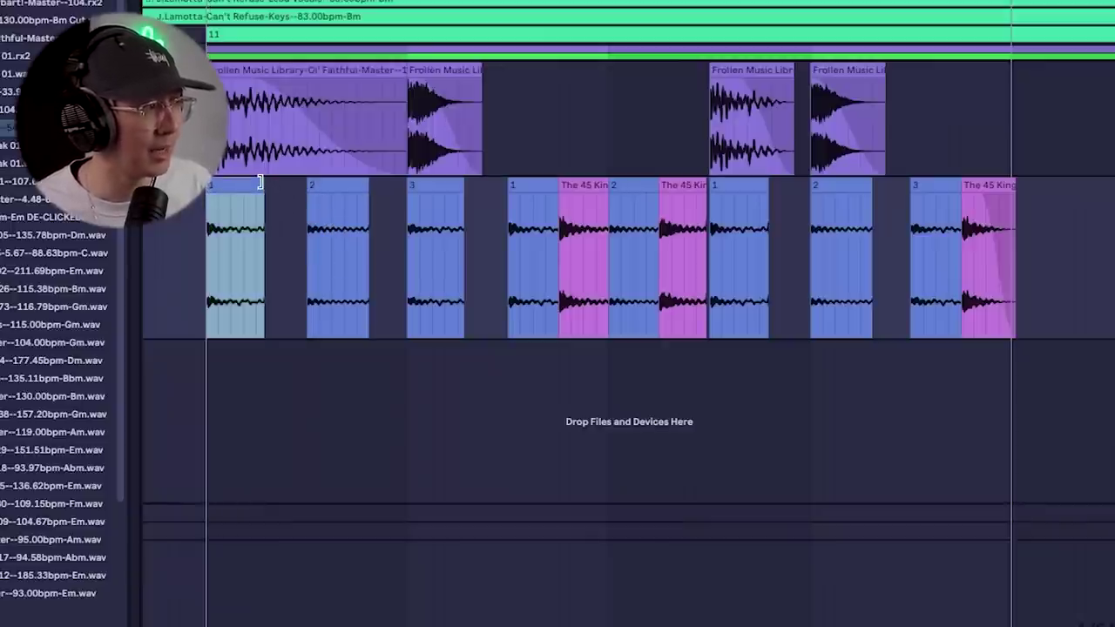
pyautogui.moveTo(260, 181); pyautogui.dragTo(244, 181)
pyautogui.moveTo(369, 185); pyautogui.dragTo(344, 185)
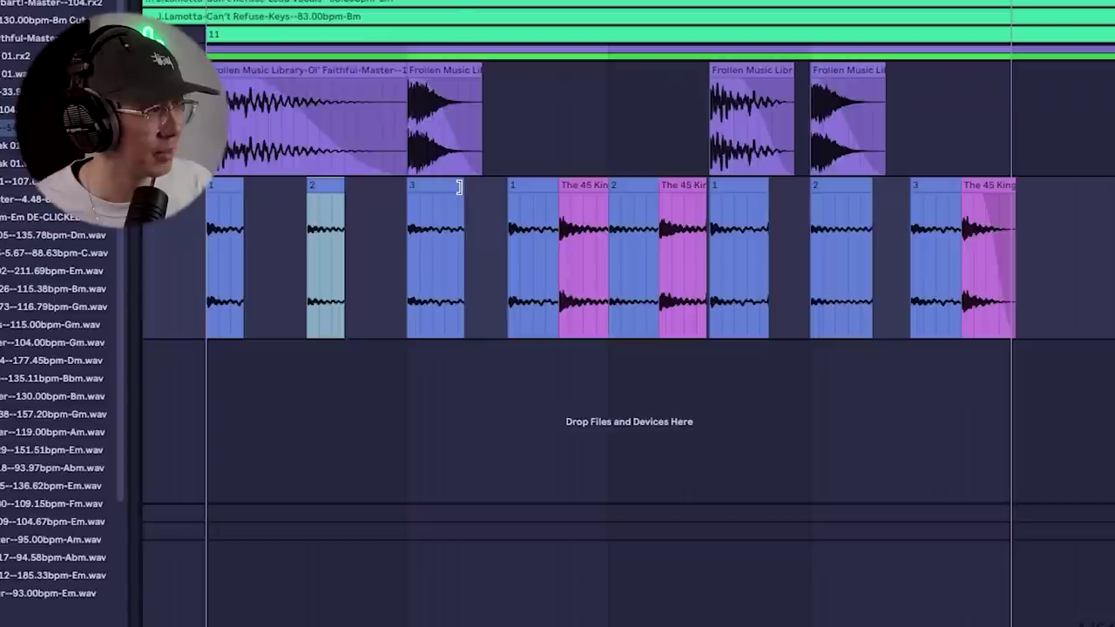
pyautogui.moveTo(459, 186); pyautogui.dragTo(444, 186)
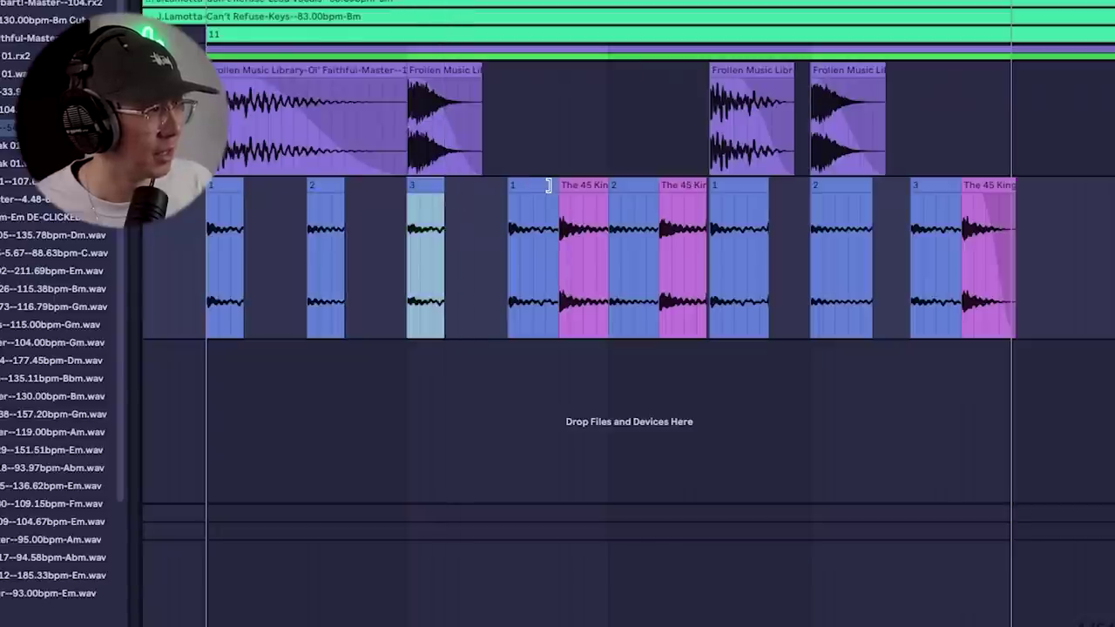
pyautogui.moveTo(547, 185); pyautogui.dragTo(545, 185)
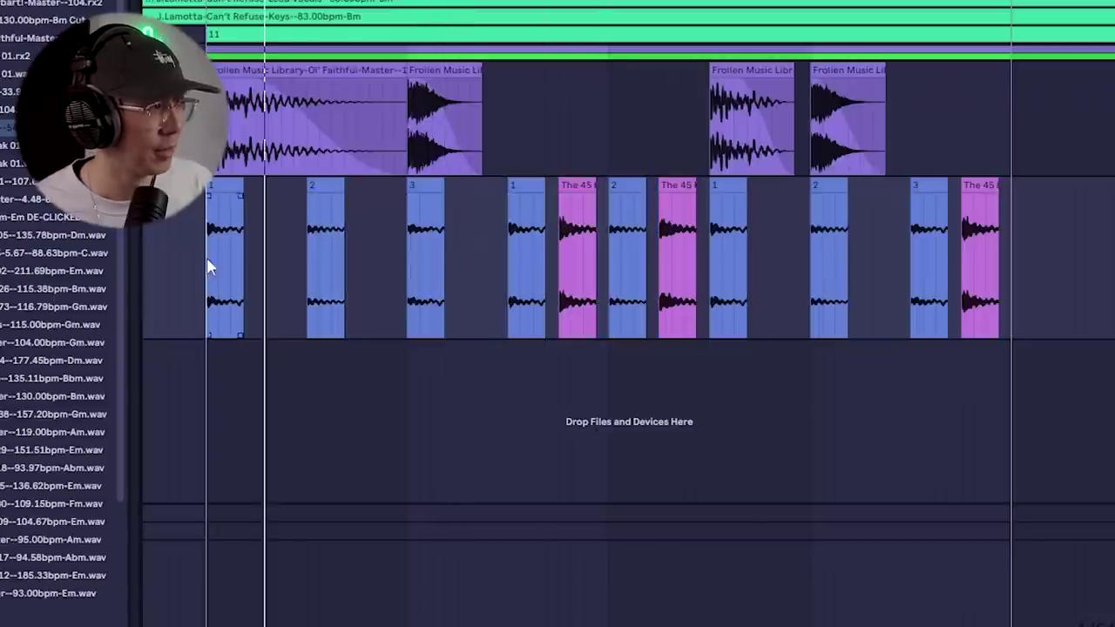
# Step: Add fade-outs to chops 1–3, audition them, and lengthen clip 3's fade
pyautogui.moveTo(241, 194); pyautogui.dragTo(220, 197)
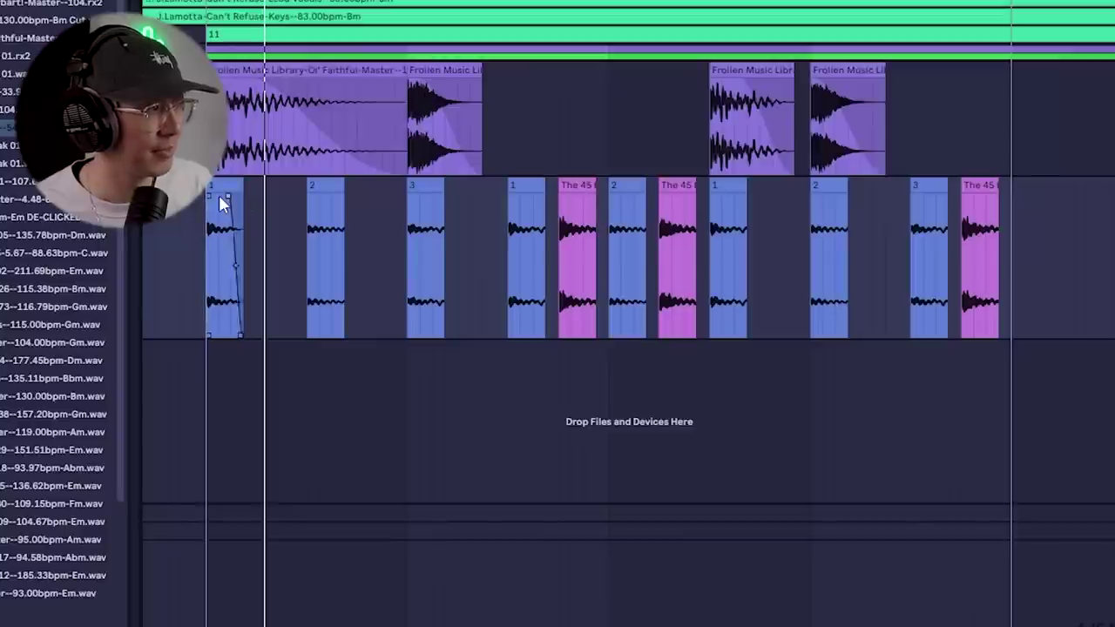
pyautogui.moveTo(442, 195); pyautogui.dragTo(410, 197)
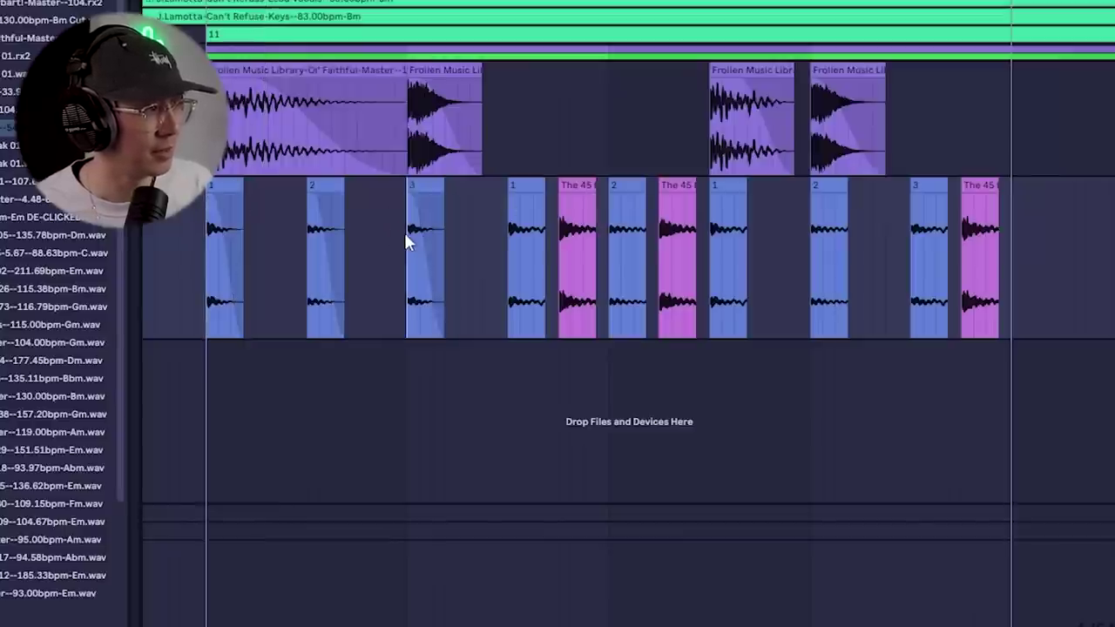
pyautogui.press('space')
pyautogui.moveTo(417, 193)
pyautogui.mouseDown()
pyautogui.moveTo(428, 193)
pyautogui.moveTo(415, 194)
pyautogui.mouseUp()
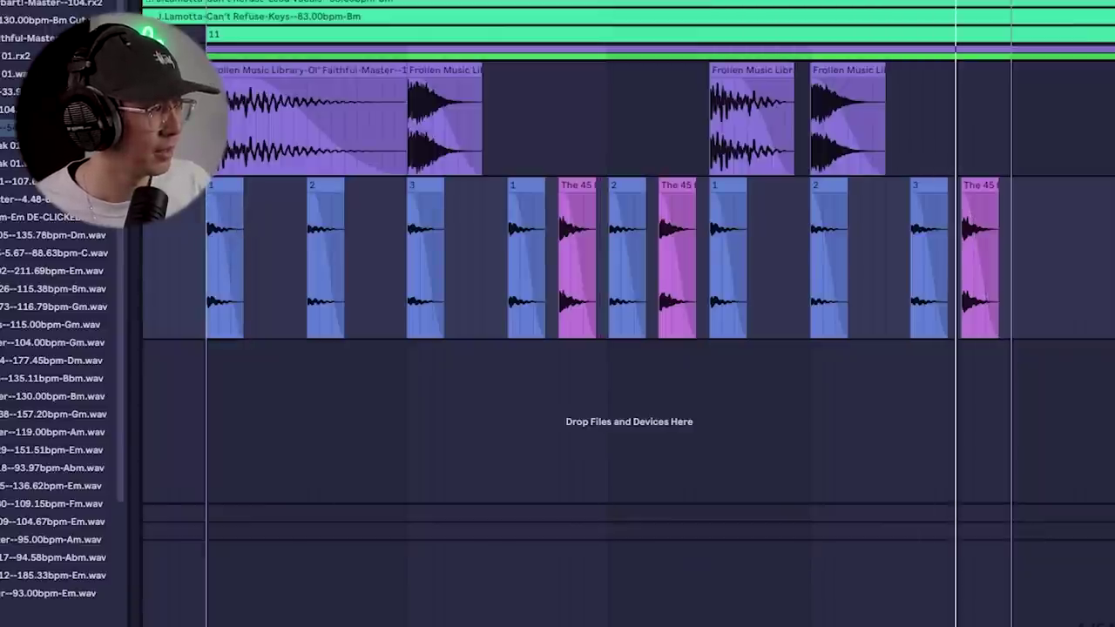
pyautogui.hotkey('ctrl', 'alt', 'p')
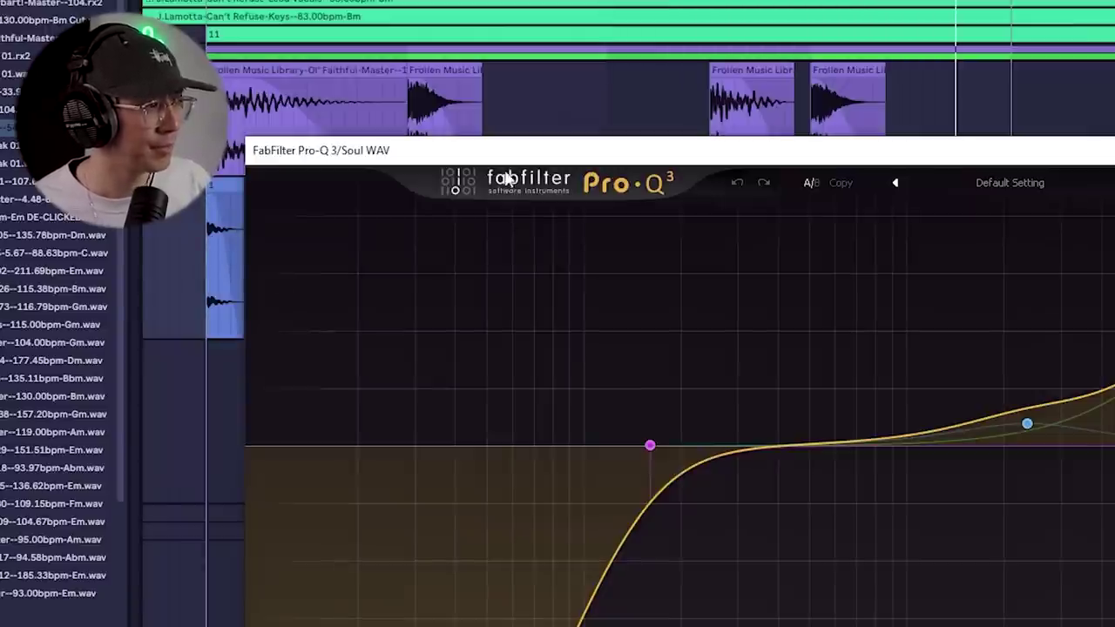
pyautogui.moveTo(636, 157); pyautogui.dragTo(372, 20)
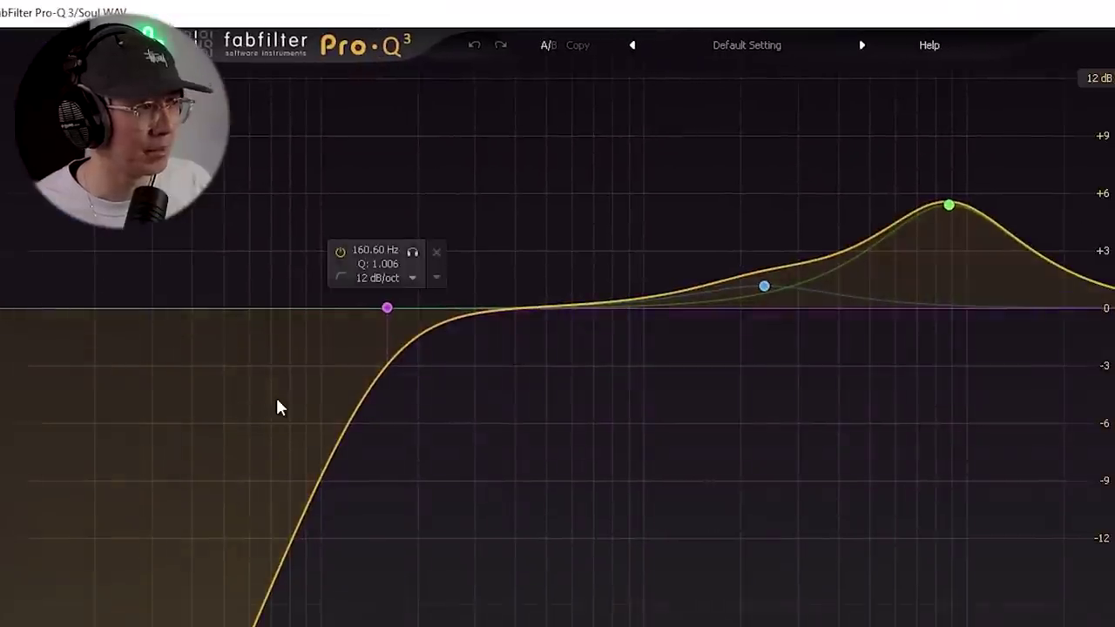
pyautogui.click(949, 203)
pyautogui.press('space')
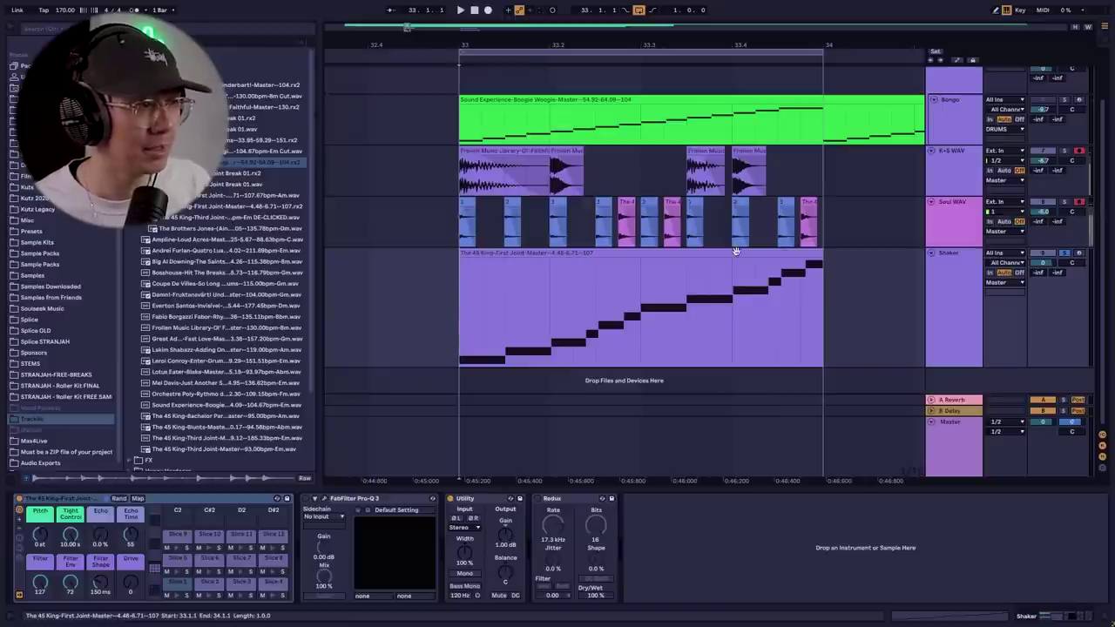
# Step: Pitch the sliced Shaker Simpler up +6 st and cut its decay from 10 s to 481 ms
pyautogui.click(538, 276)
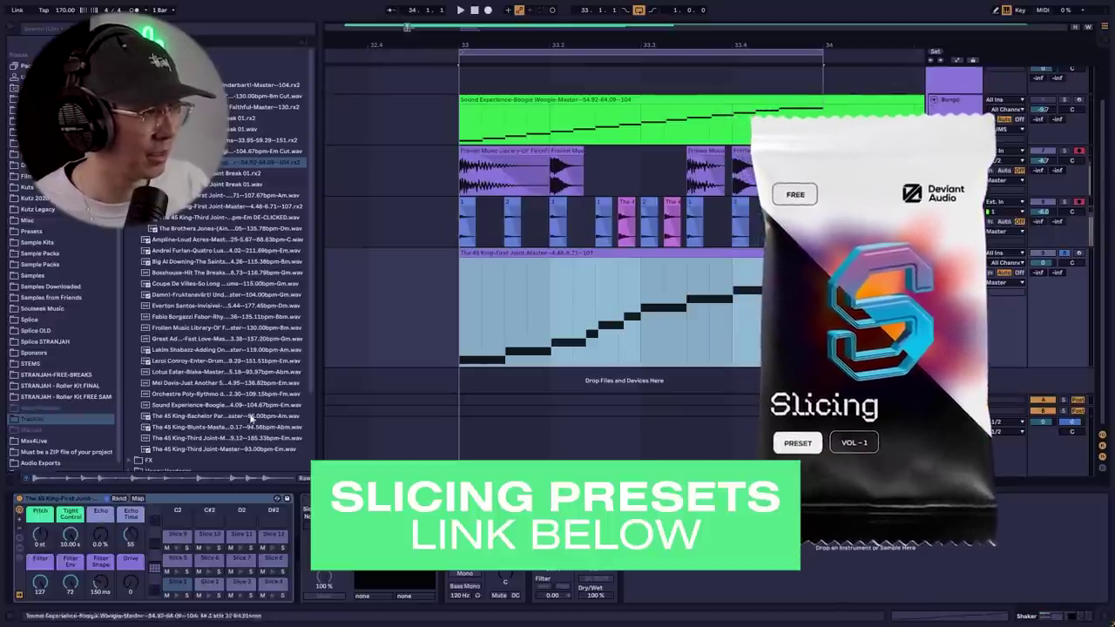
pyautogui.press('space')
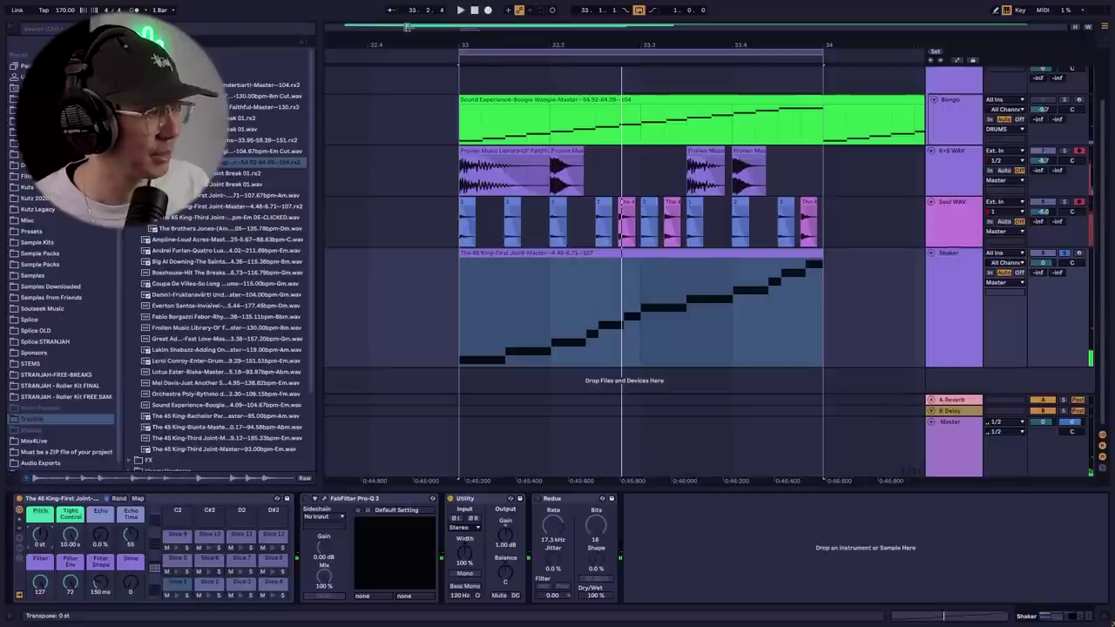
pyautogui.moveTo(40, 535); pyautogui.dragTo(40, 524)
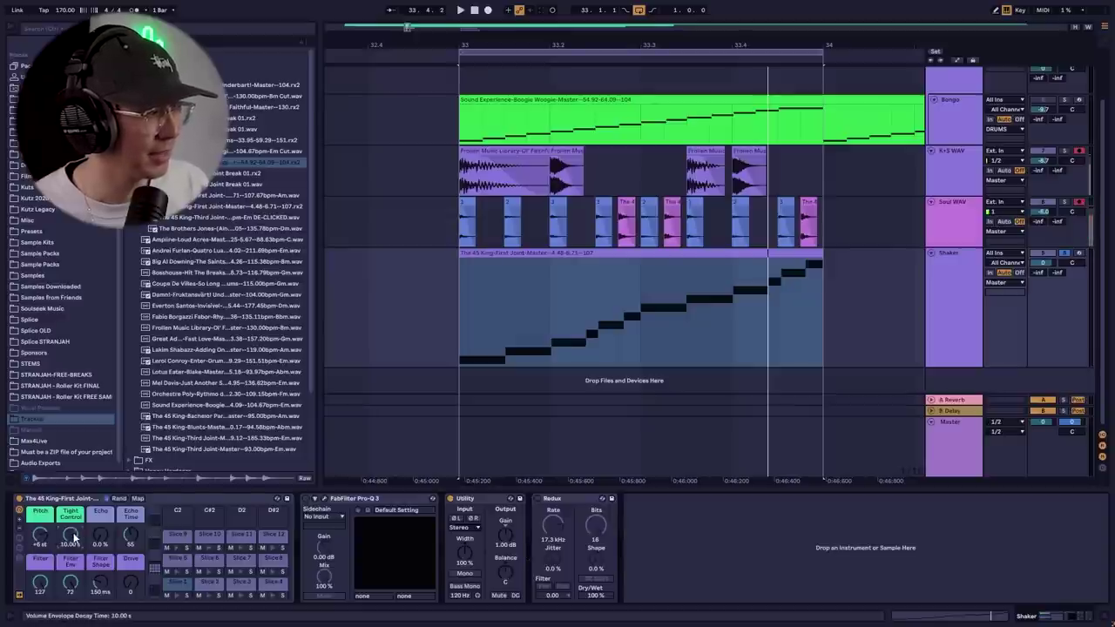
pyautogui.moveTo(74, 541); pyautogui.dragTo(74, 592)
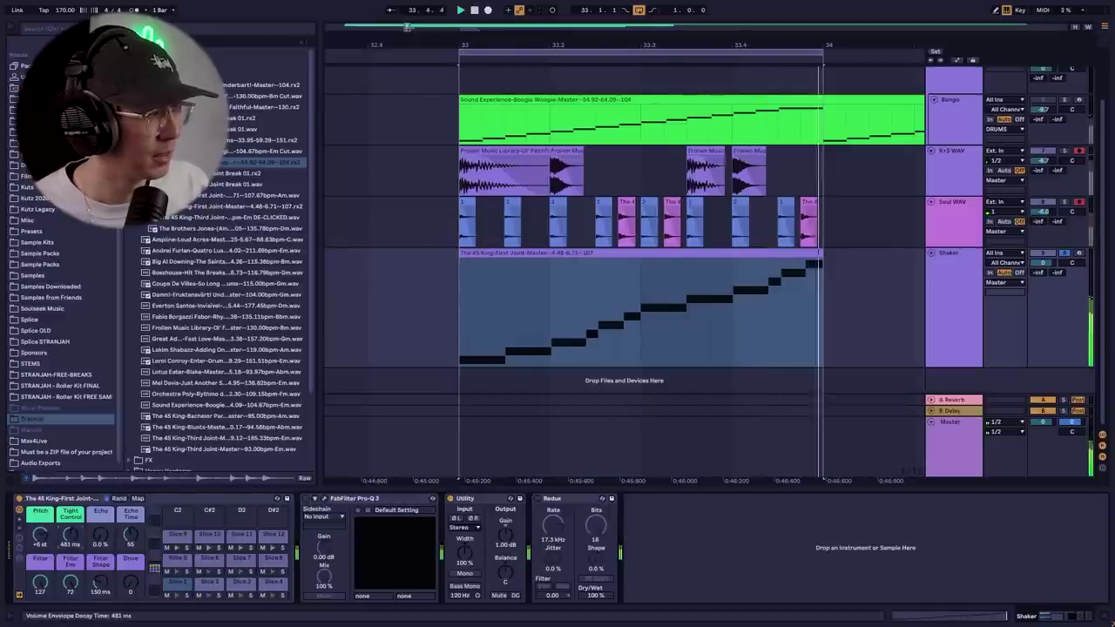
# Step: Show the Shaker clip's slice notes in the MIDI Note Editor
pyautogui.hotkey('shift', 'Tab')
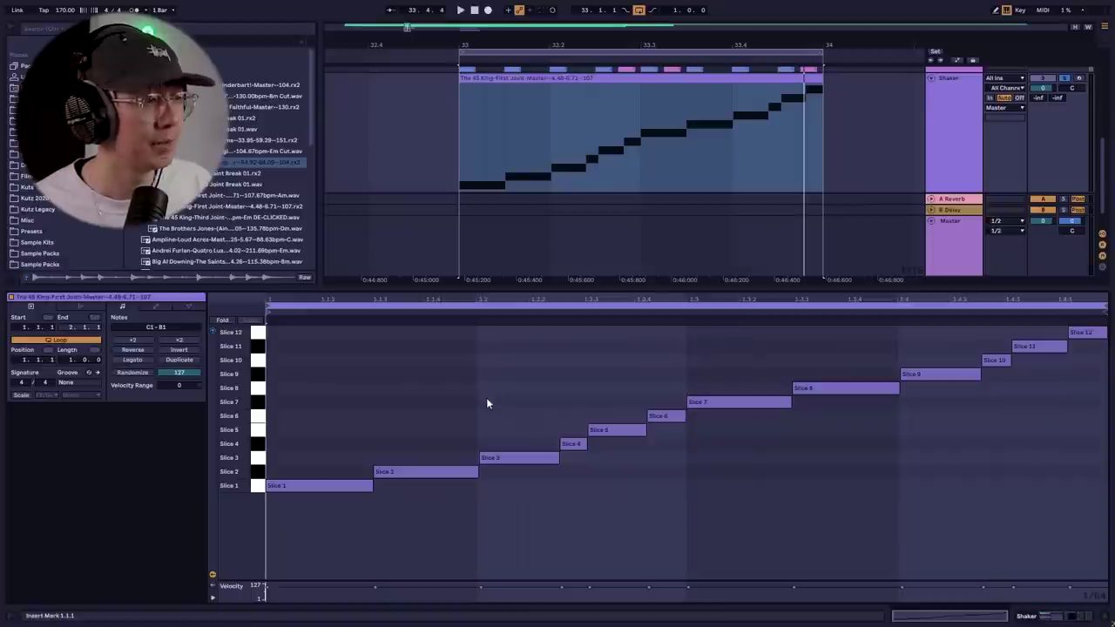
pyautogui.click(486, 397)
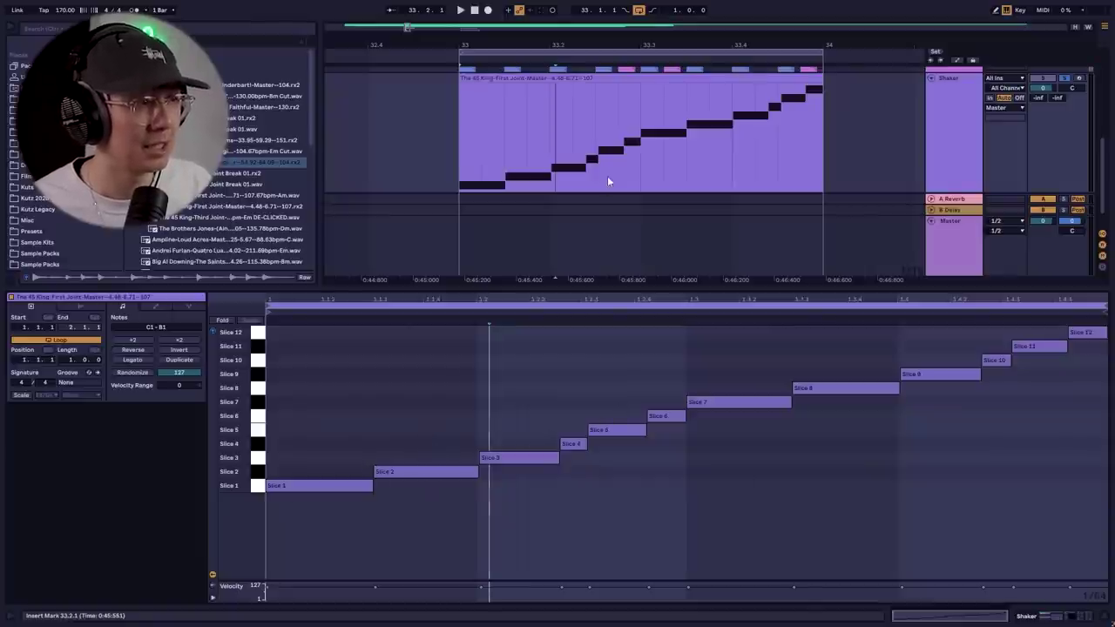
pyautogui.hotkey('ctrl', 'a')
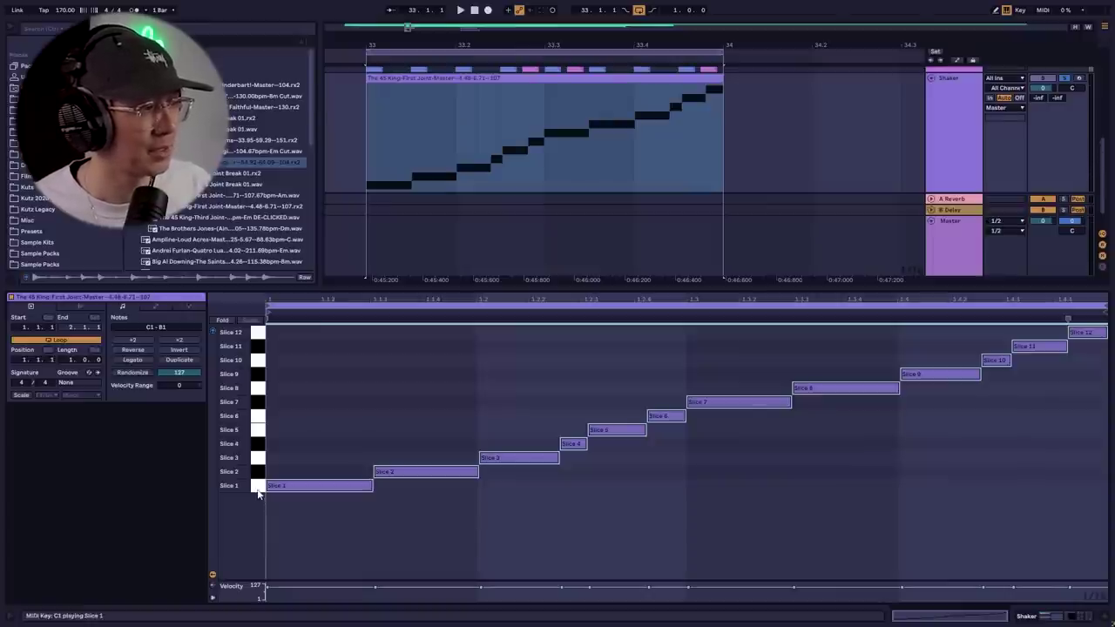
pyautogui.click(316, 396)
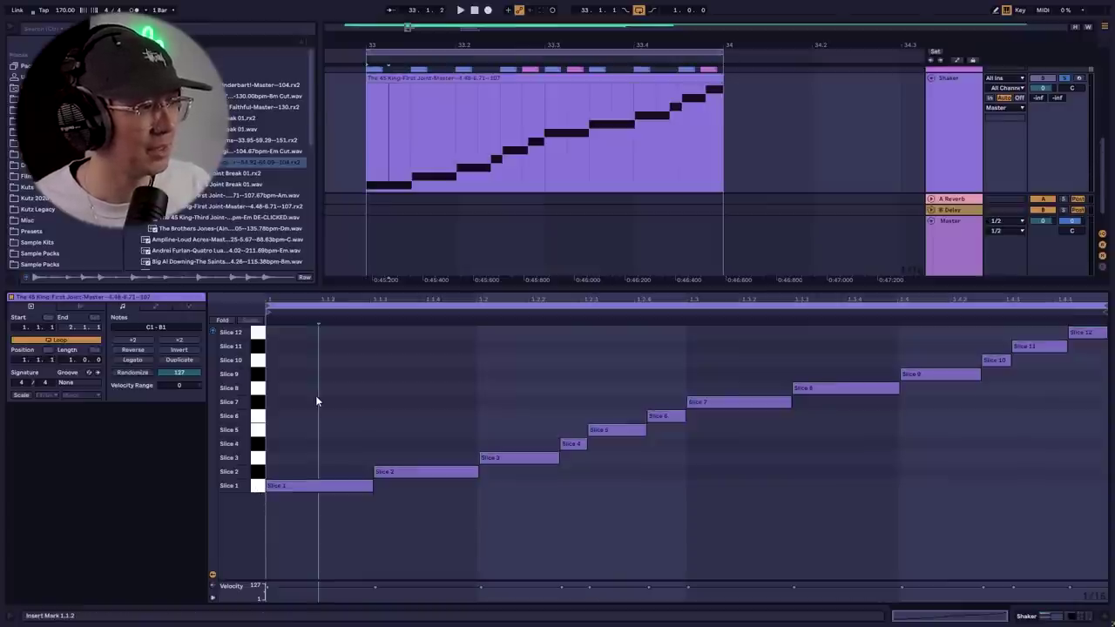
# Step: Delete the Slice 1 and Slice 3 notes
pyautogui.click(259, 486)
pyautogui.click(258, 471)
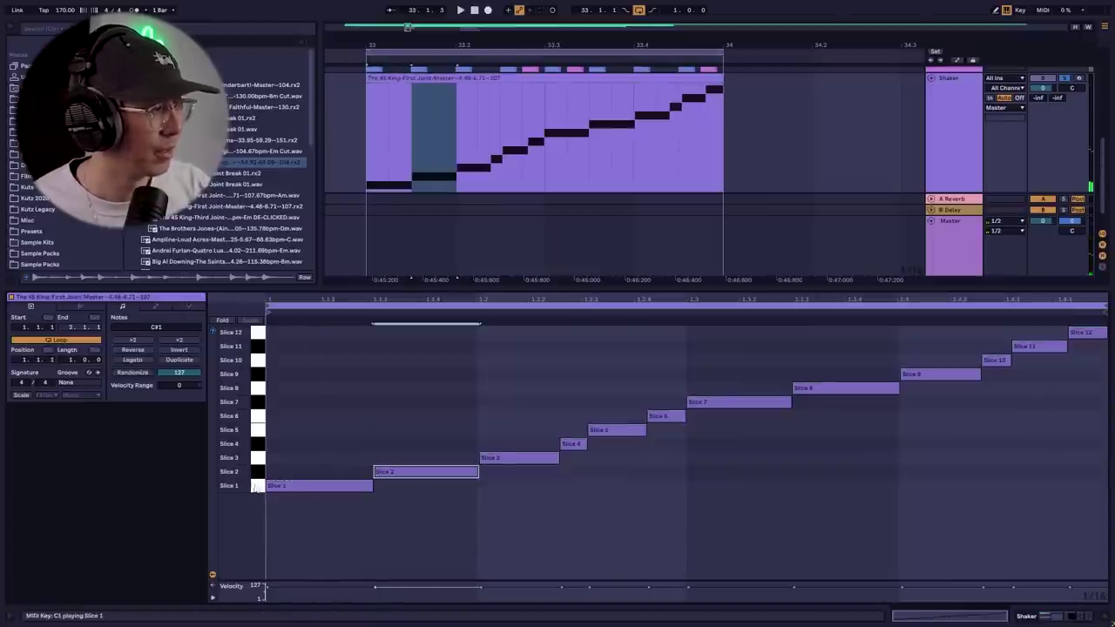
pyautogui.click(295, 484)
pyautogui.press('Delete')
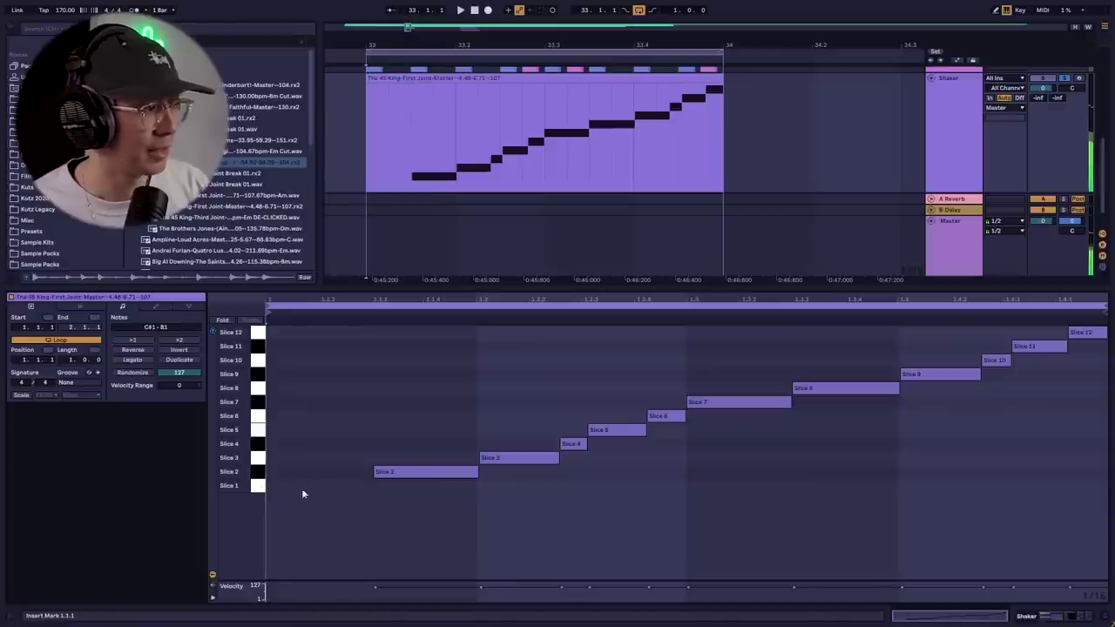
pyautogui.click(495, 462)
pyautogui.press('Delete')
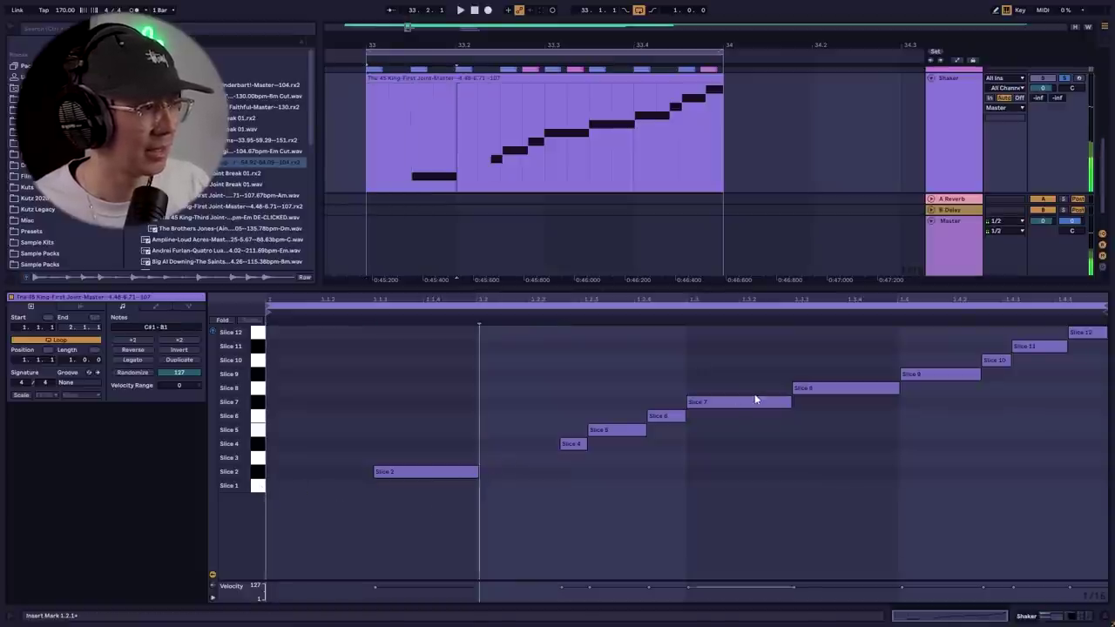
# Step: Delete the Slice 7, 8 and 9 notes
pyautogui.click(749, 403)
pyautogui.press('Delete')
pyautogui.click(806, 389)
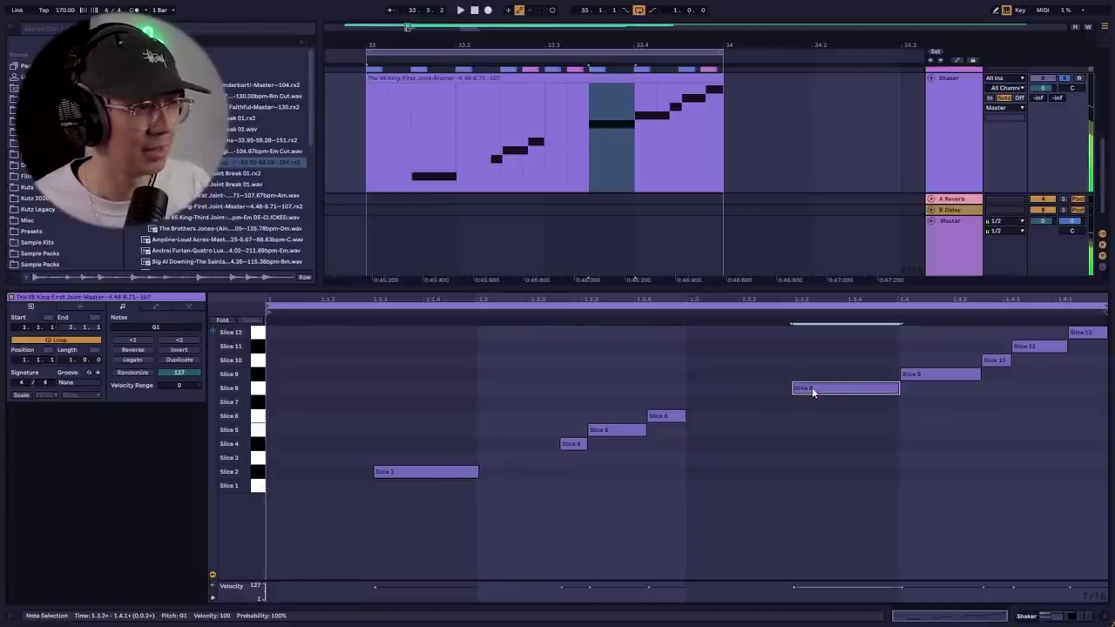
pyautogui.press('Delete')
pyautogui.click(941, 374)
pyautogui.press('Delete')
pyautogui.click(1063, 344)
# Step: Select the remaining slice notes 12, 2, 4, 5, 6 and 11
pyautogui.click(1069, 333)
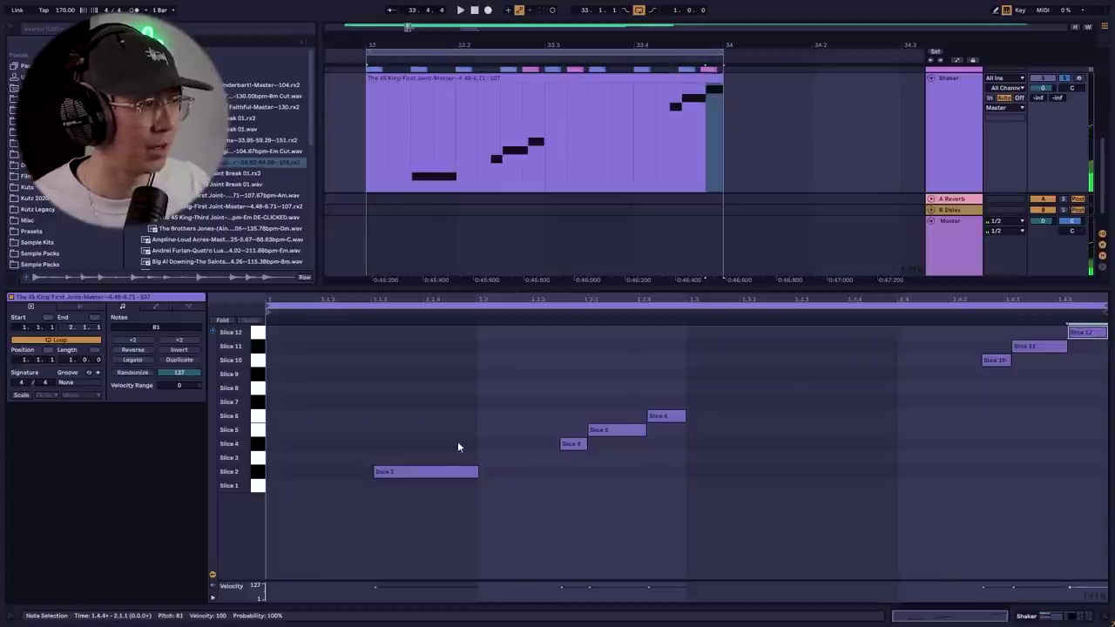
pyautogui.click(426, 473)
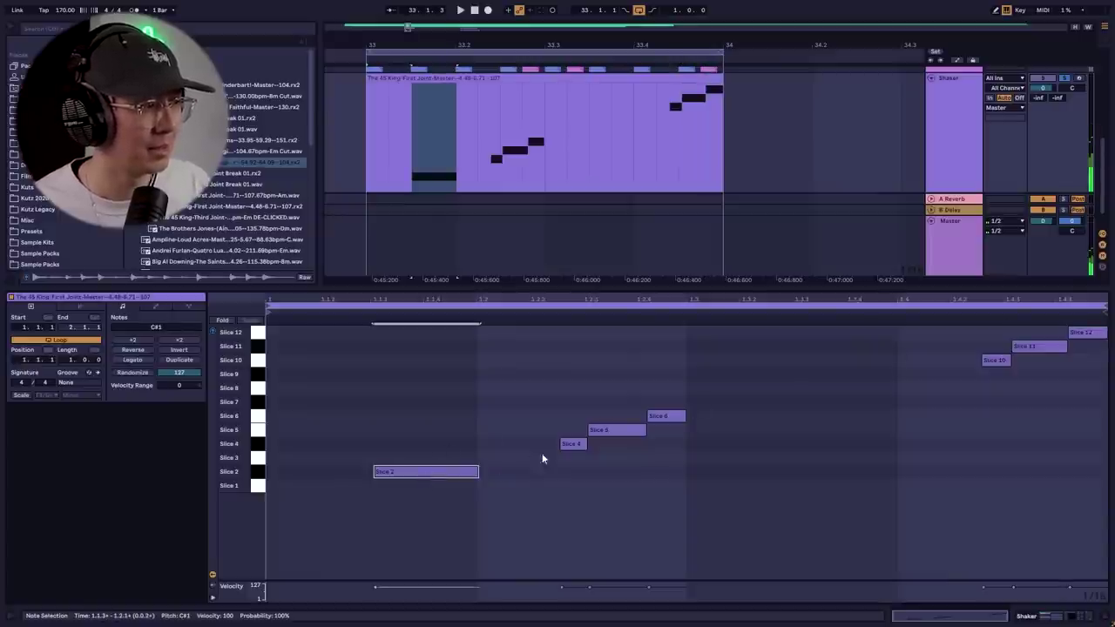
pyautogui.click(572, 443)
pyautogui.click(635, 430)
pyautogui.click(675, 416)
pyautogui.click(1045, 345)
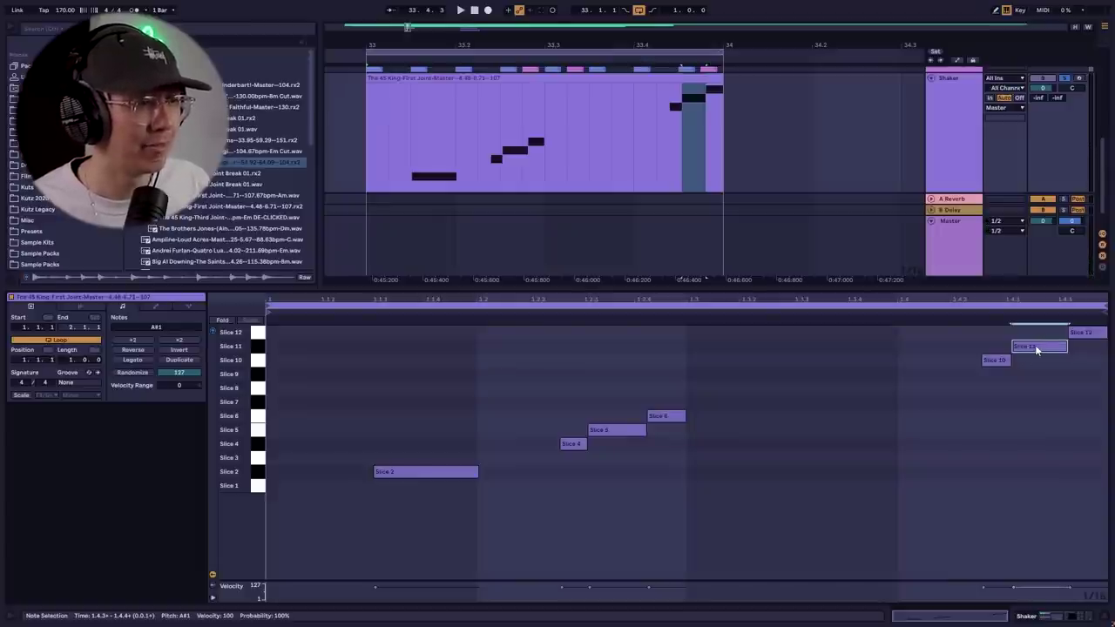
# Step: Reorder the slices: Slice 11 first, then Slice 4, Slices 5–6 at 1.1.4, Slice 6 lengthened
pyautogui.click(413, 472)
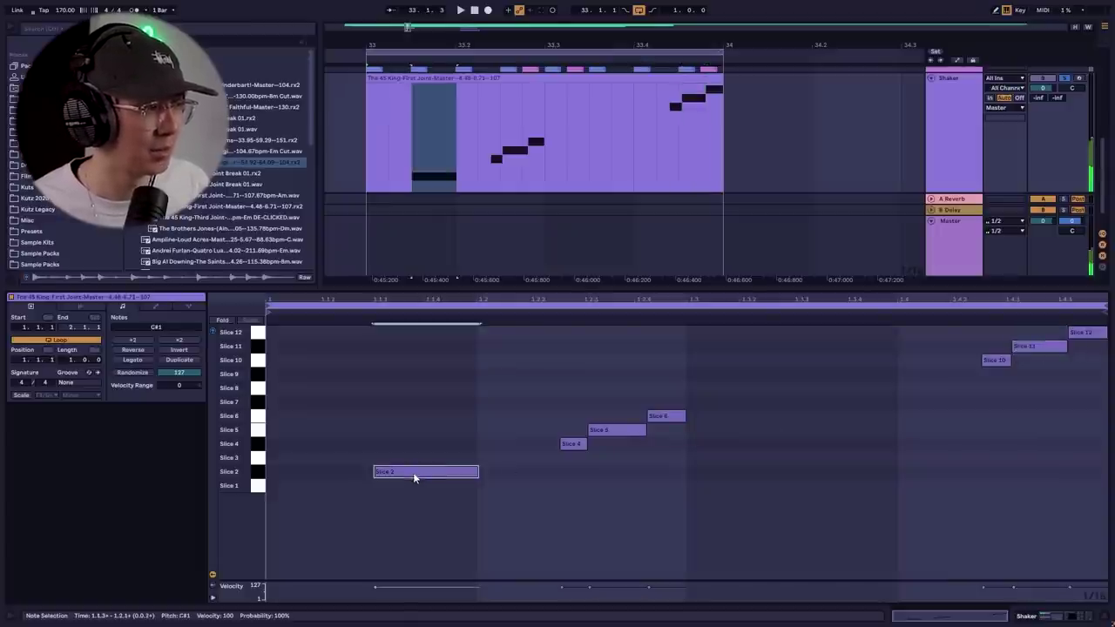
pyautogui.click(603, 429)
pyautogui.click(1038, 346)
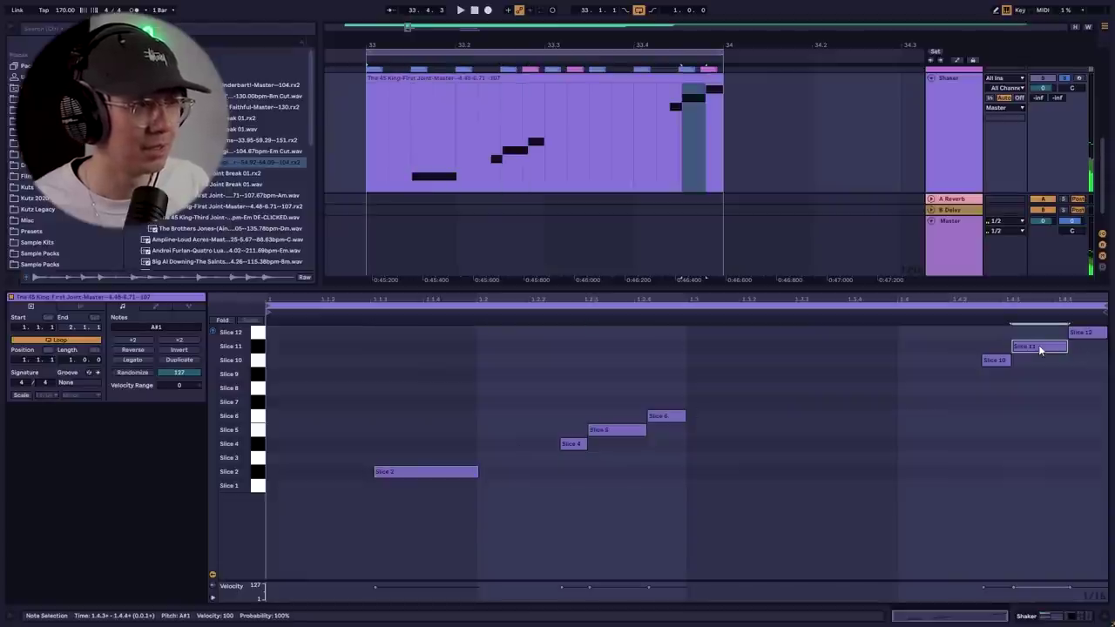
pyautogui.moveTo(1039, 349); pyautogui.dragTo(325, 353)
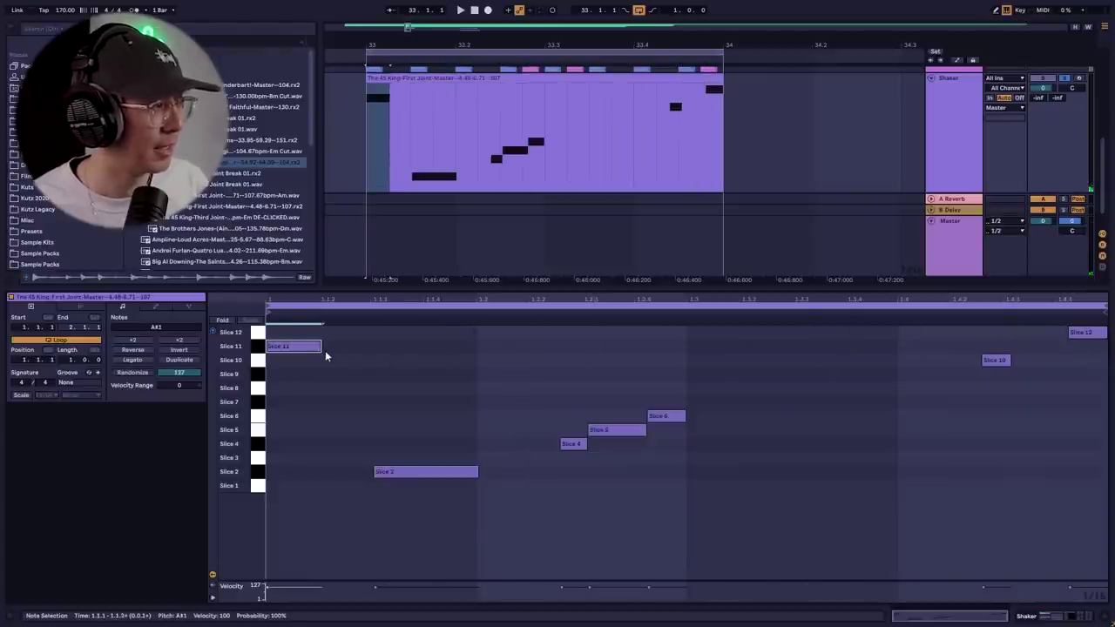
pyautogui.moveTo(584, 446); pyautogui.dragTo(343, 448)
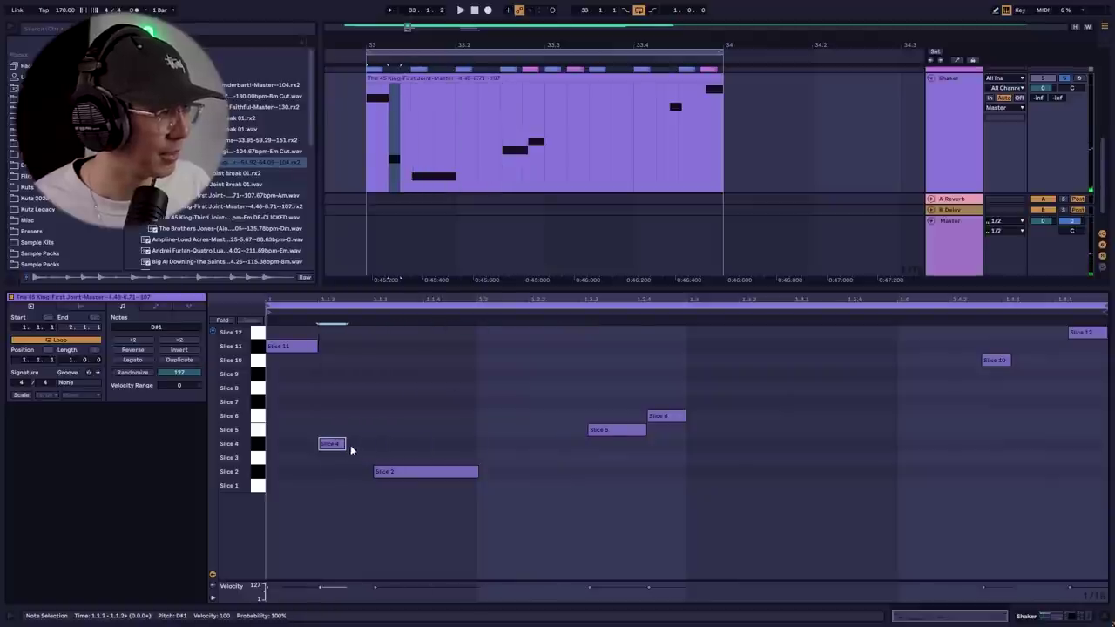
pyautogui.click(615, 429)
pyautogui.moveTo(635, 430); pyautogui.dragTo(476, 416)
pyautogui.click(457, 419)
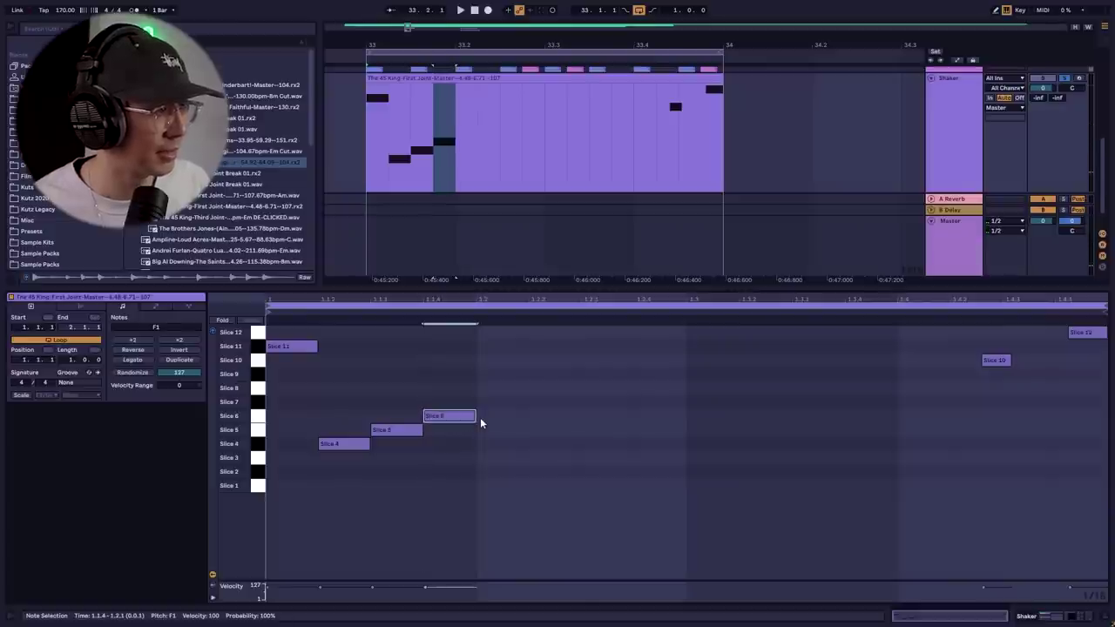
pyautogui.moveTo(449, 480); pyautogui.dragTo(267, 338)
# Step: Duplicate the four-note group to beat 1.2, put Slice 12 at 1.2.4, delete the extra Slice 6
pyautogui.hotkey('ctrl', 'd')
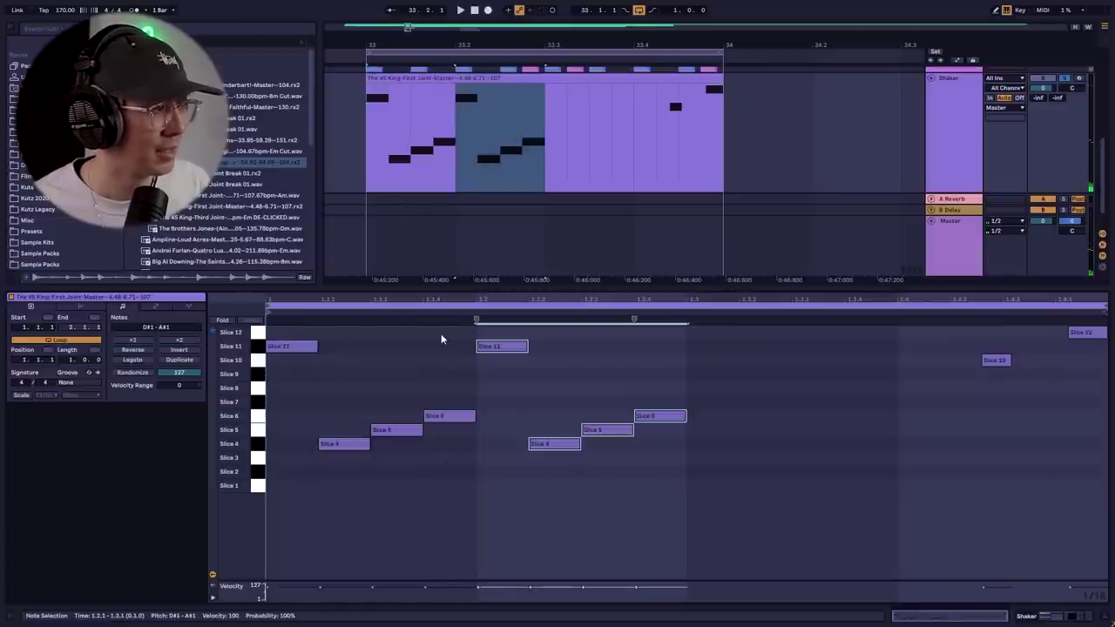
pyautogui.click(667, 505)
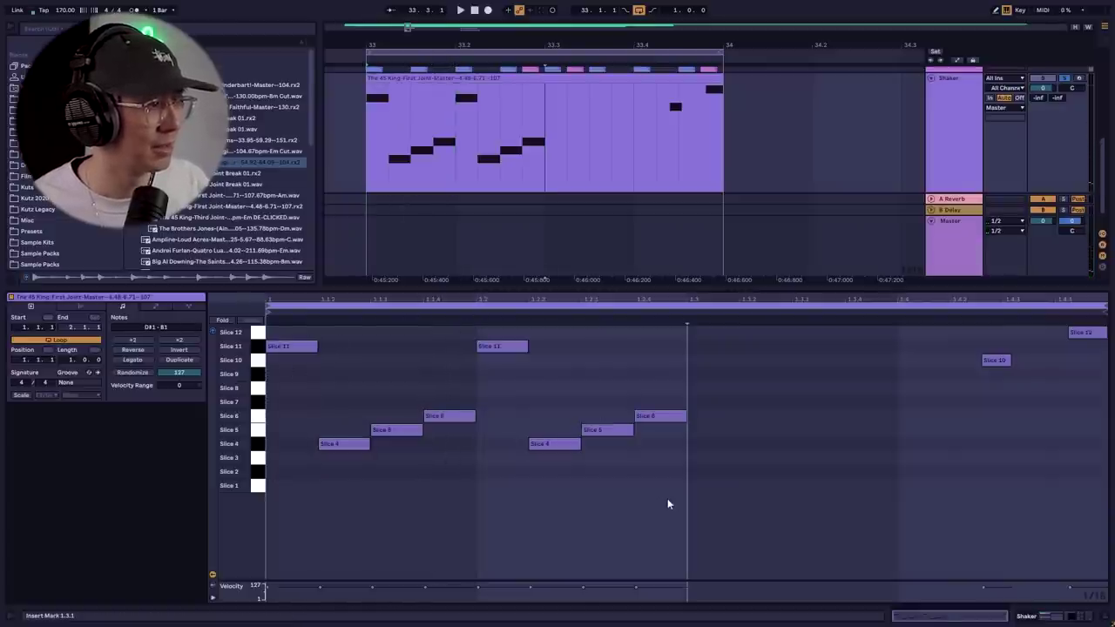
pyautogui.click(1082, 334)
pyautogui.moveTo(1087, 335); pyautogui.dragTo(695, 337)
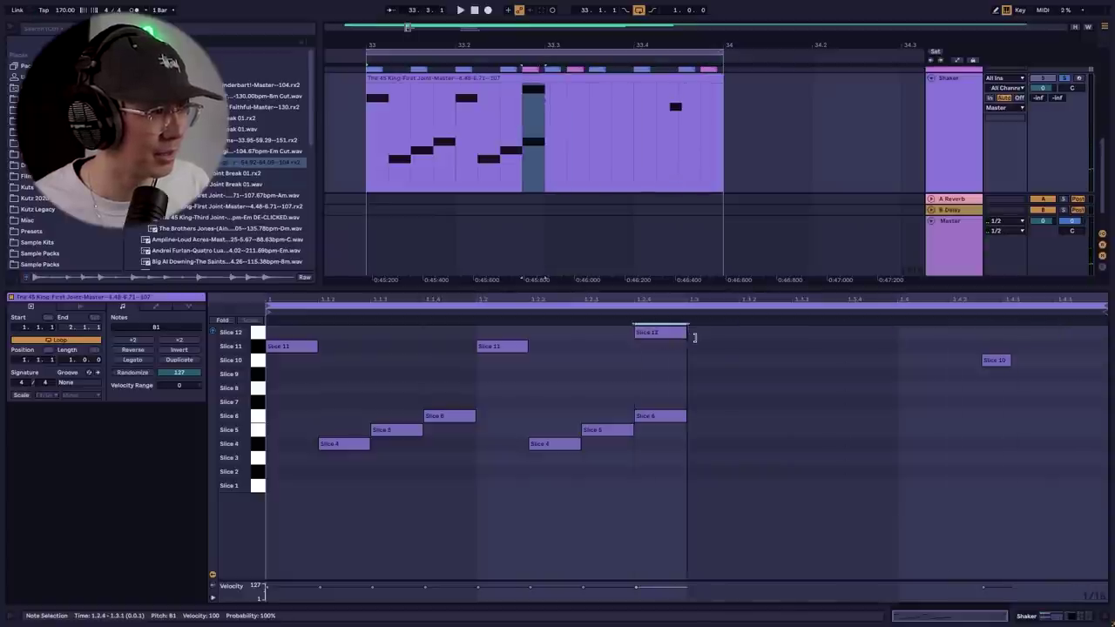
pyautogui.click(662, 418)
pyautogui.press('Delete')
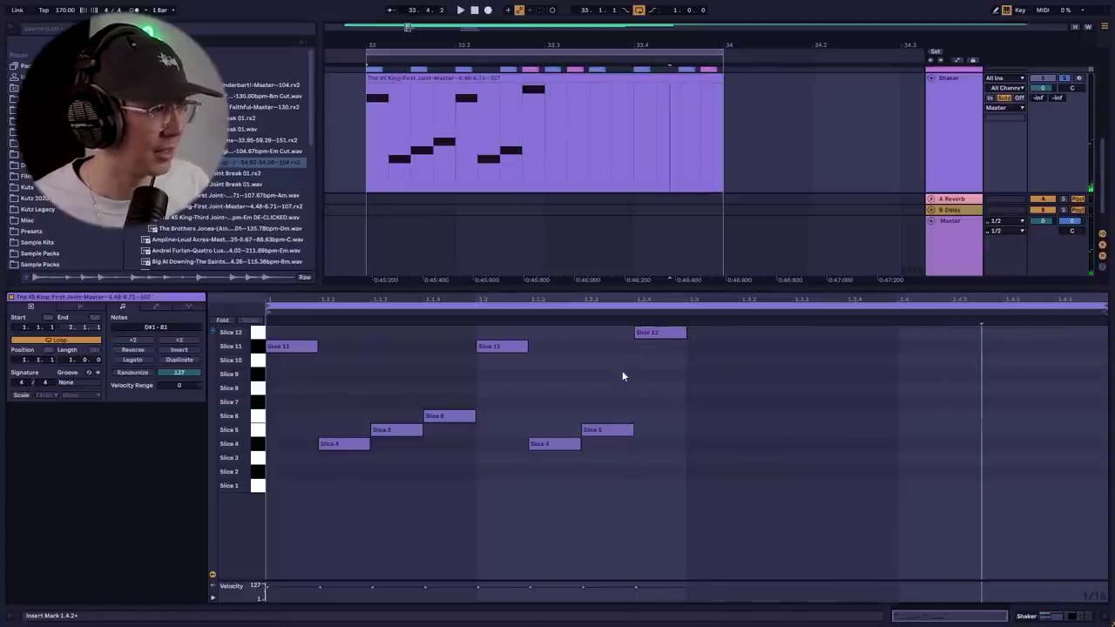
# Step: Duplicate the eight-note pattern across the bar, play from bar 33, and close Pro-Q 3
pyautogui.hotkey('ctrl', 'a')
pyautogui.hotkey('ctrl', 'd')
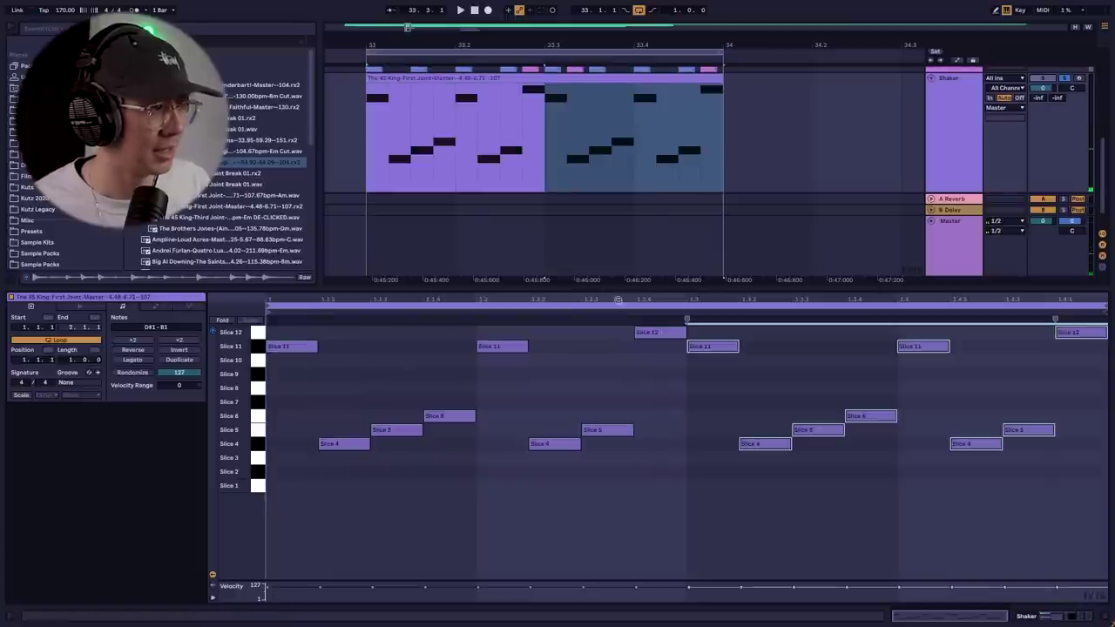
pyautogui.click(364, 158)
pyautogui.press('space')
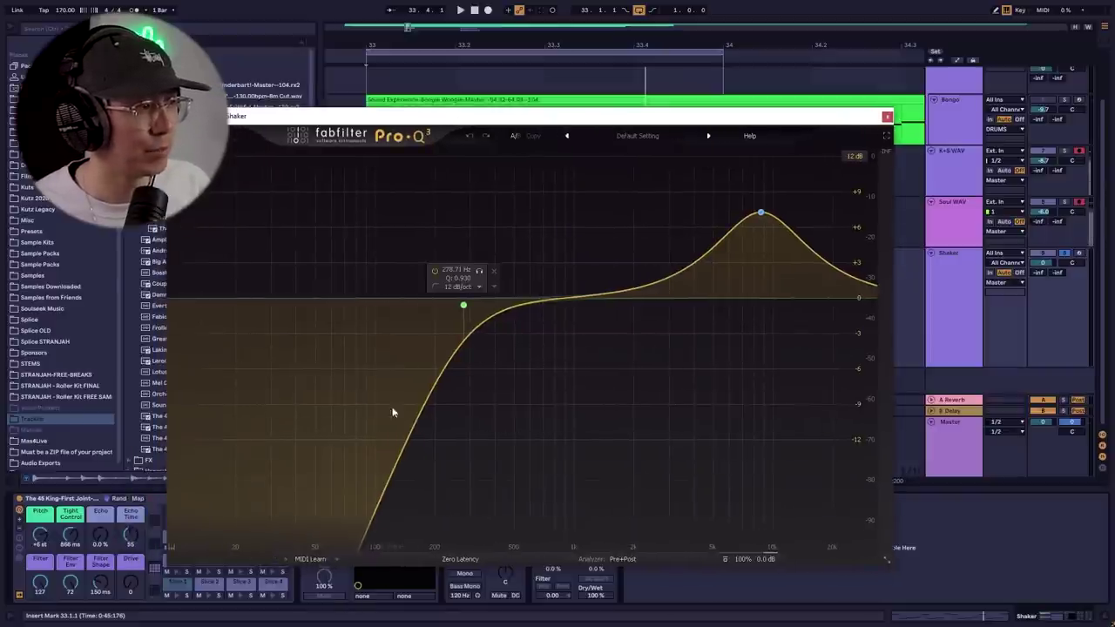
pyautogui.moveTo(747, 219)
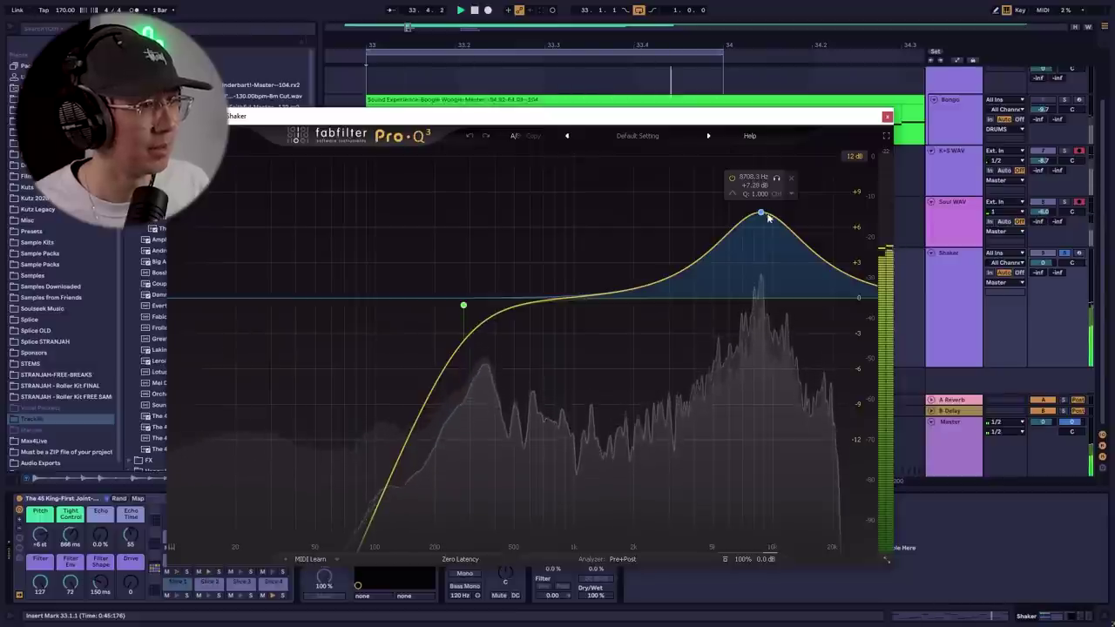
pyautogui.click(887, 116)
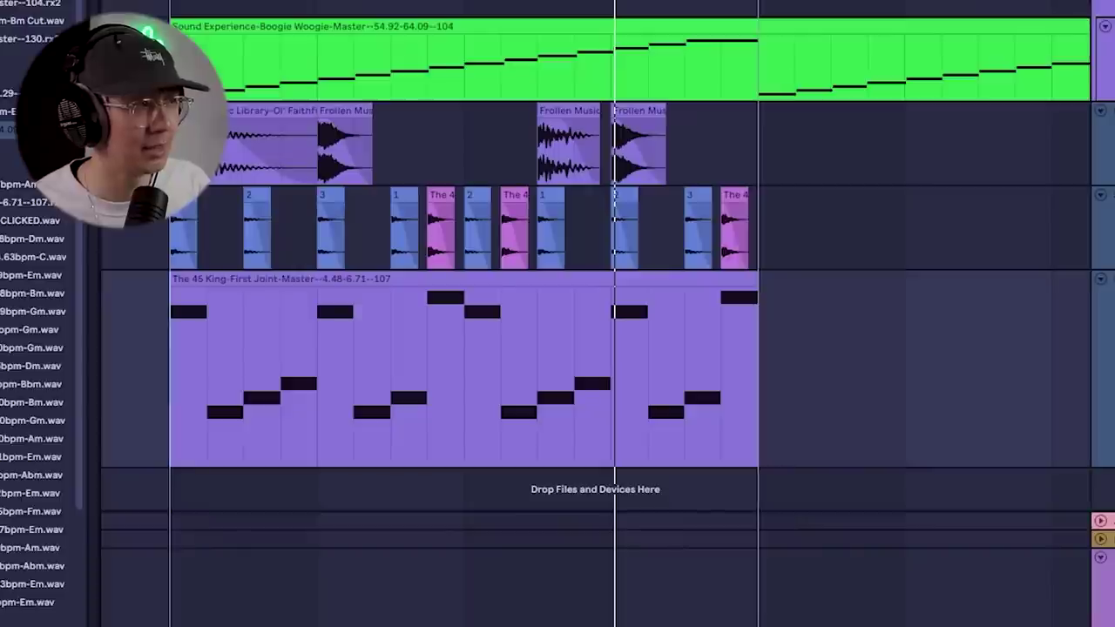
# Step: Play the loop and lengthen the fade on the first Frollen Music clip
pyautogui.press('space')
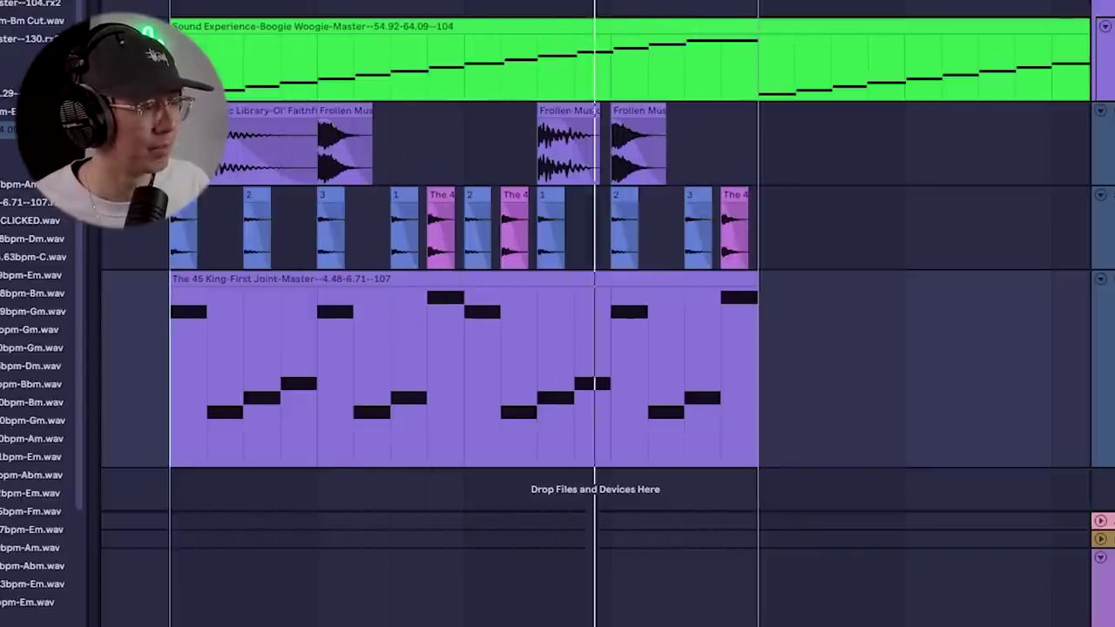
pyautogui.click(253, 120)
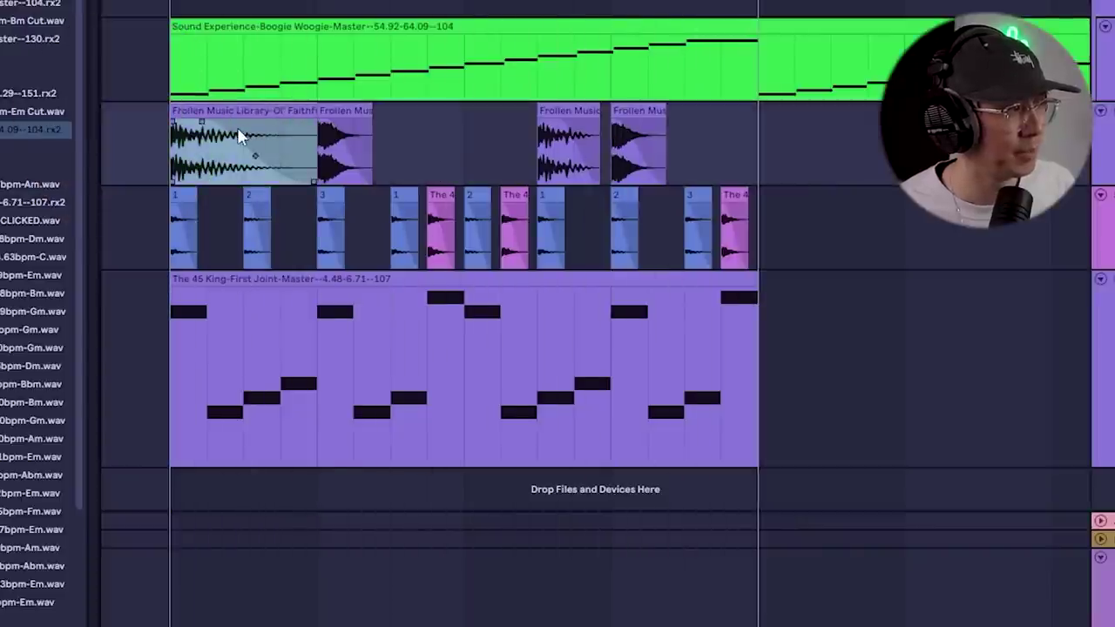
pyautogui.click(249, 155)
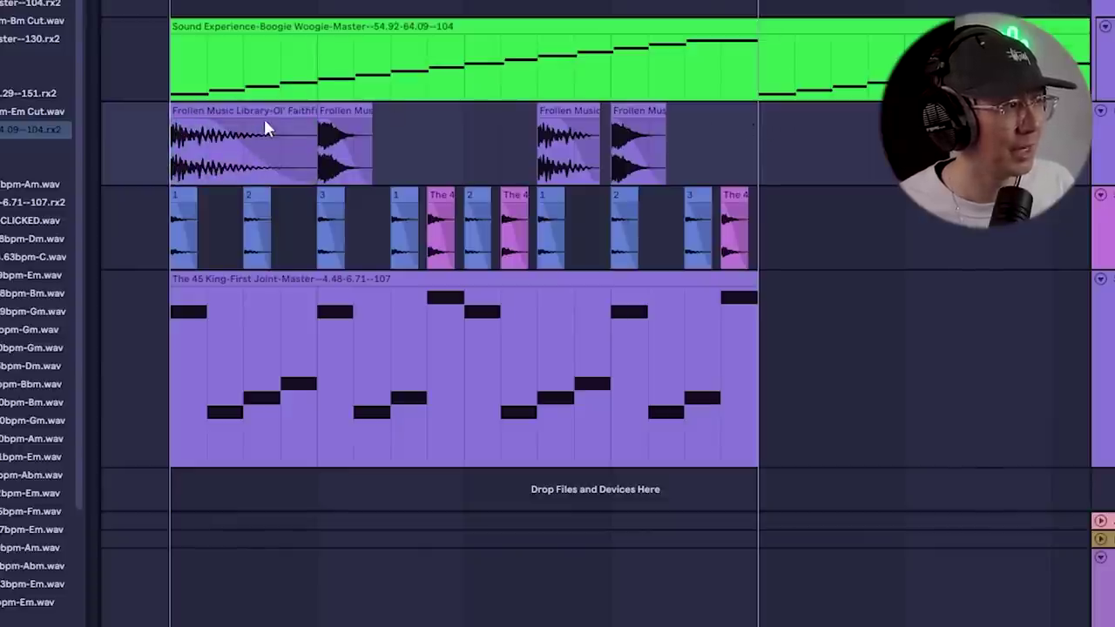
pyautogui.moveTo(199, 124); pyautogui.dragTo(251, 121)
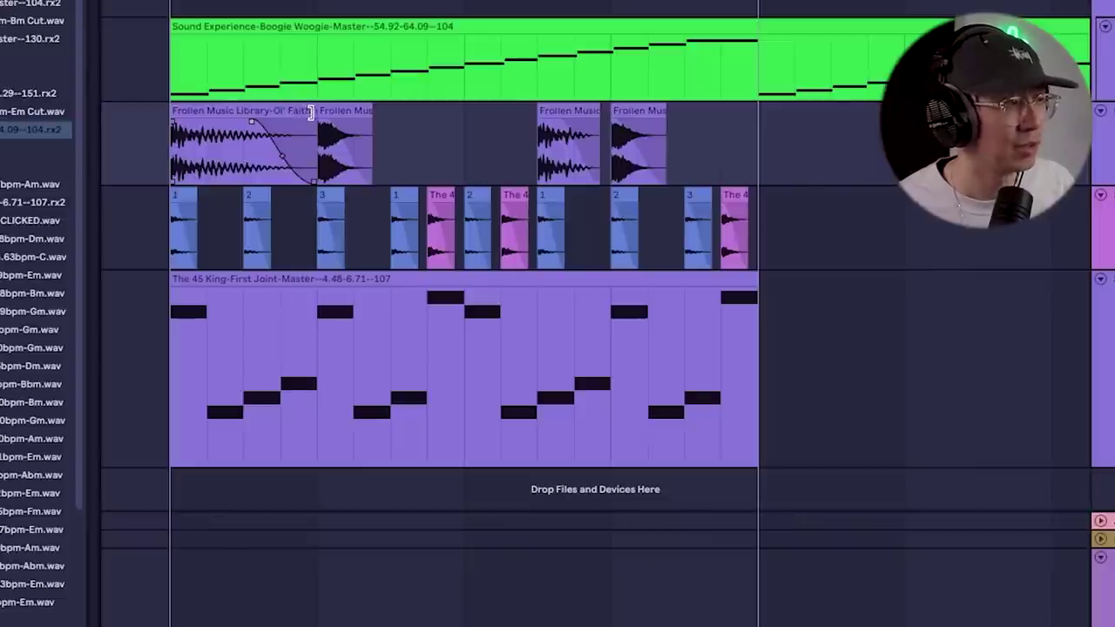
# Step: Trim the first Frollen Music clip shorter and reduce the 45 King MIDI track's height
pyautogui.click(311, 111)
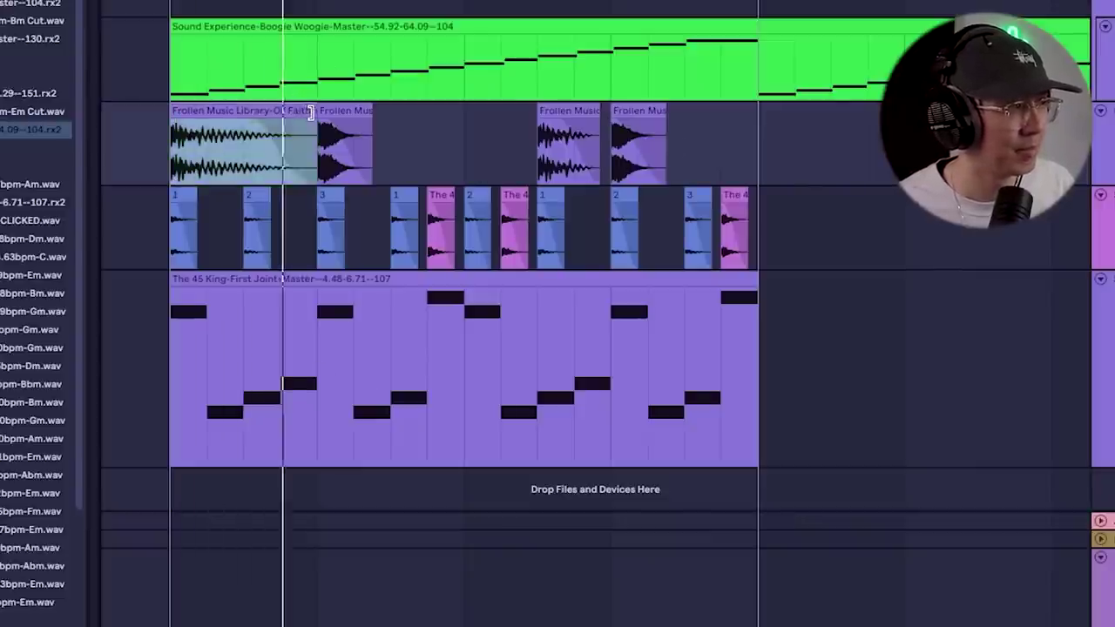
pyautogui.moveTo(310, 112); pyautogui.dragTo(281, 111)
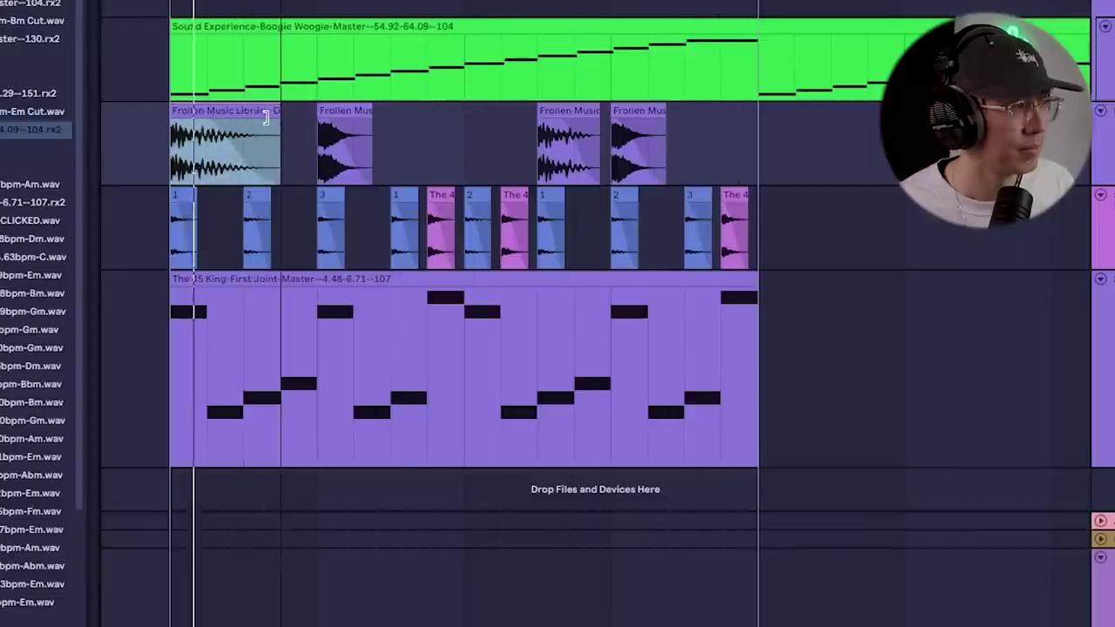
pyautogui.moveTo(265, 117); pyautogui.dragTo(247, 117)
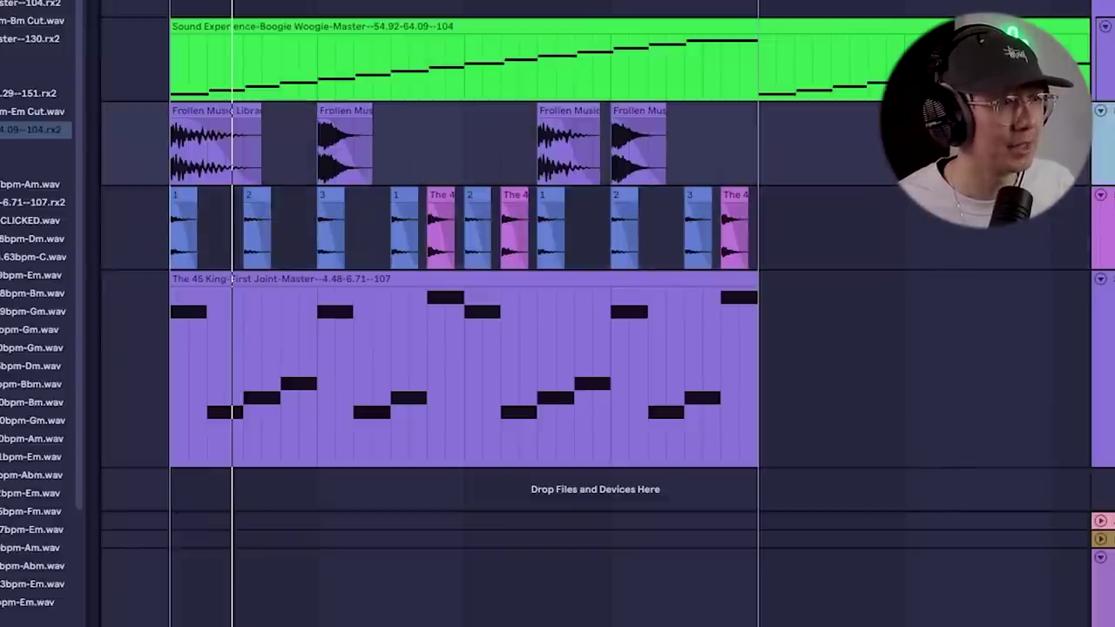
pyautogui.moveTo(1102, 468); pyautogui.dragTo(1102, 385)
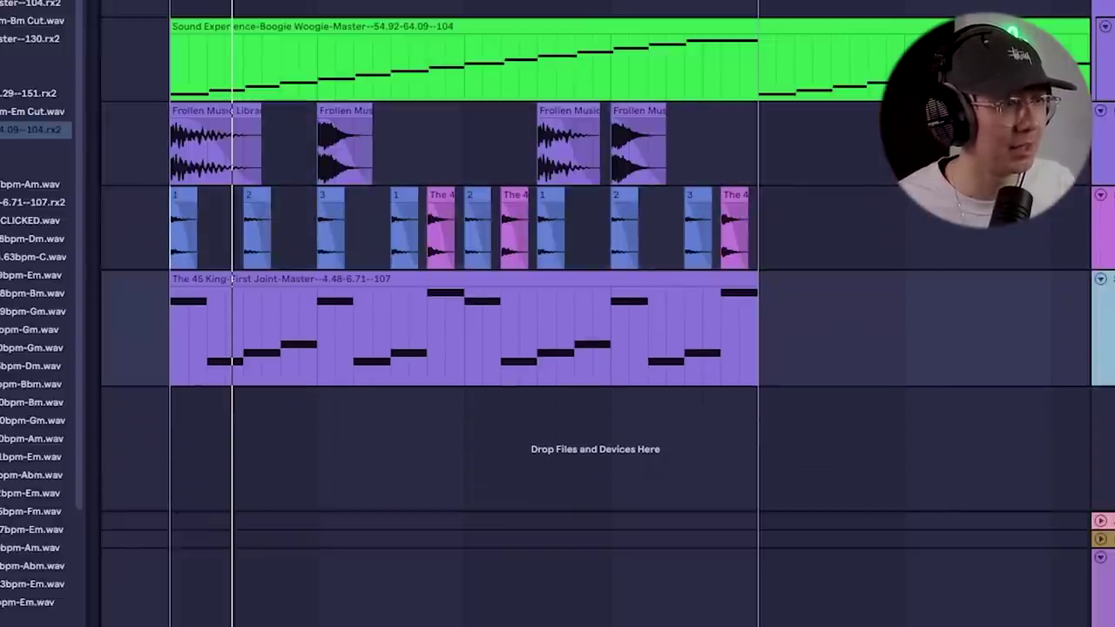
# Step: Adjust the K+S WAV and Soul WAV track volumes
pyautogui.click(1101, 144)
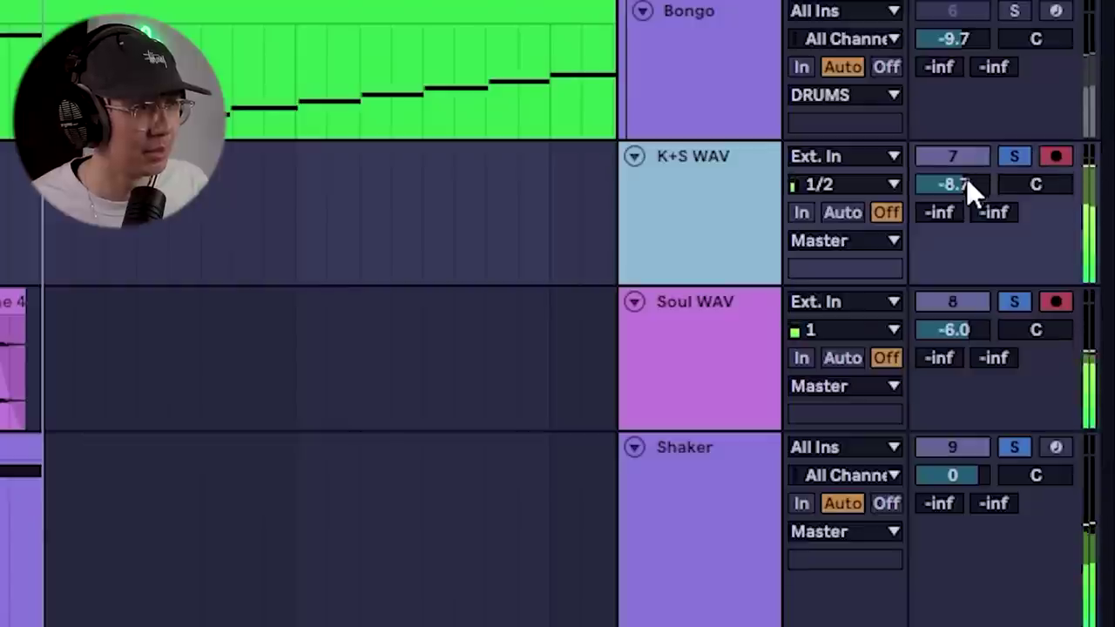
pyautogui.moveTo(966, 181); pyautogui.dragTo(966, 182)
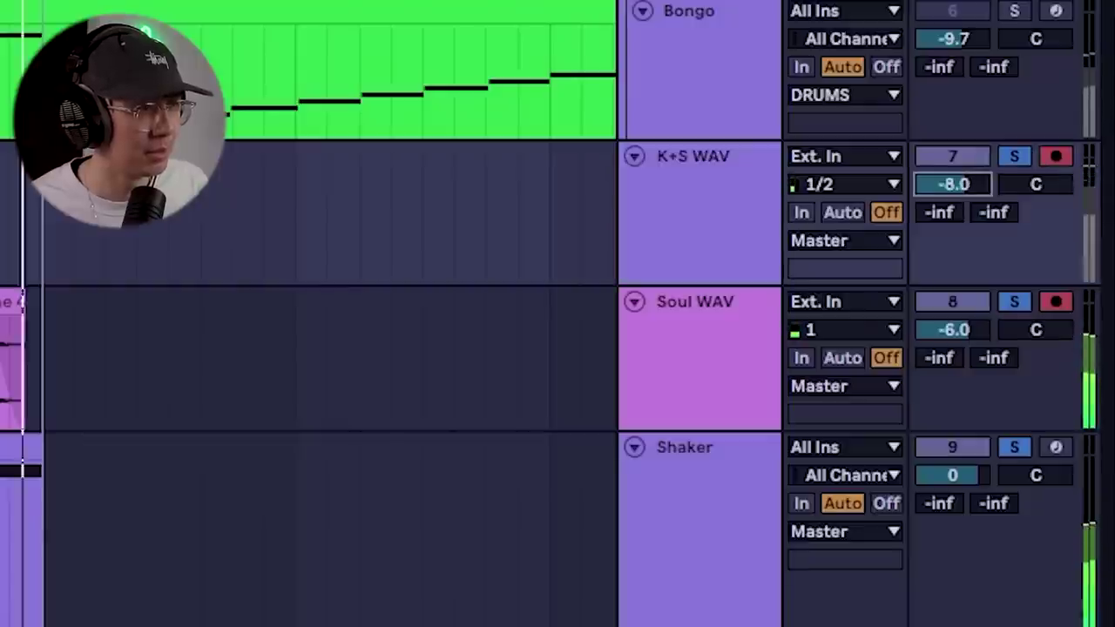
pyautogui.click(703, 331)
pyautogui.moveTo(966, 330)
pyautogui.mouseDown()
pyautogui.moveTo(966, 348)
pyautogui.moveTo(966, 329)
pyautogui.mouseUp()
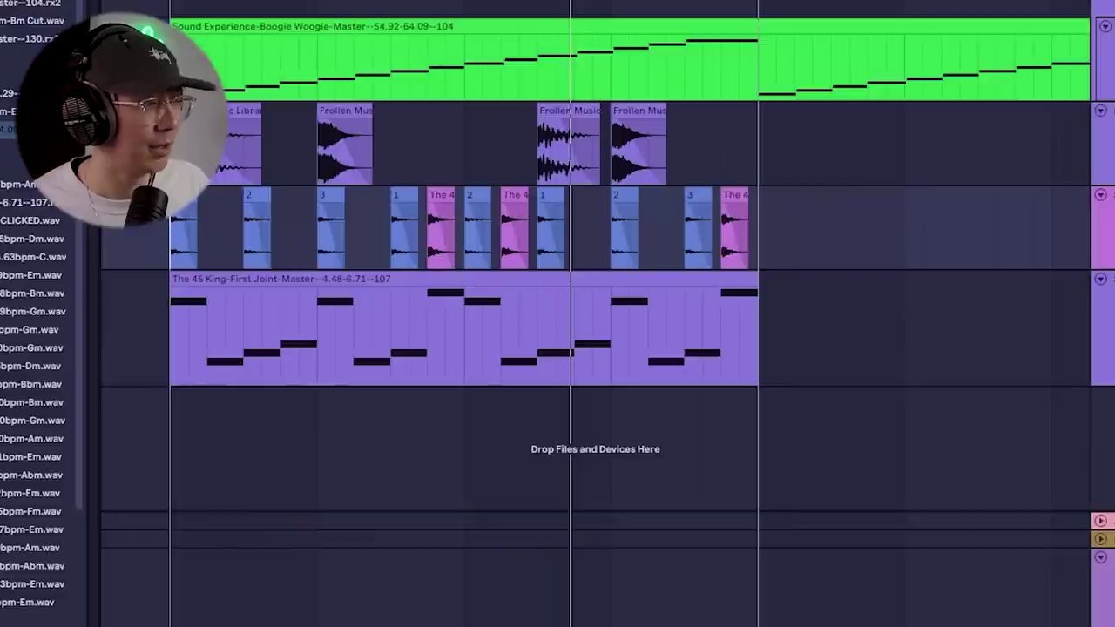
# Step: Show the 45 King clip's Simpler and lower Tight Control from 866 ms to 416 ms
pyautogui.hscroll(-3, 324, 212)
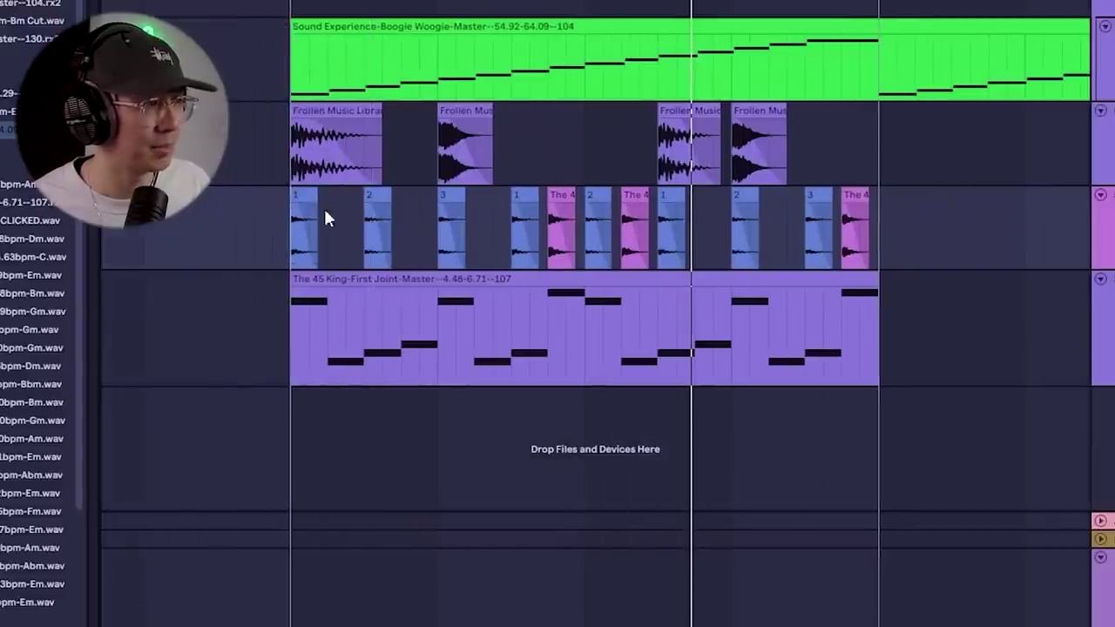
pyautogui.click(292, 341)
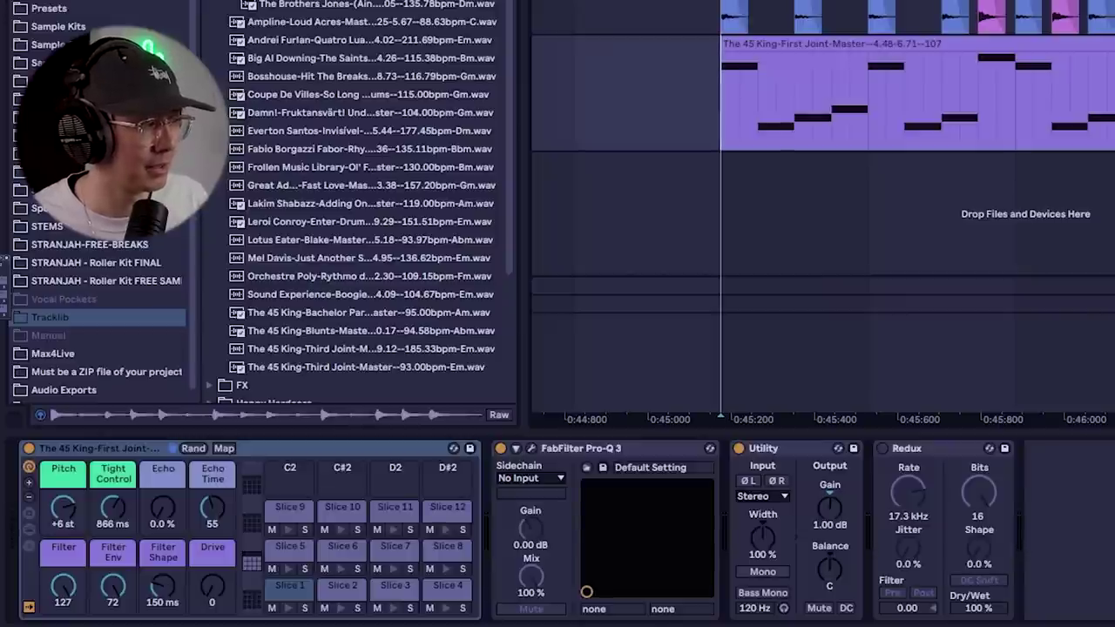
pyautogui.press('space')
pyautogui.moveTo(113, 508); pyautogui.dragTo(113, 545)
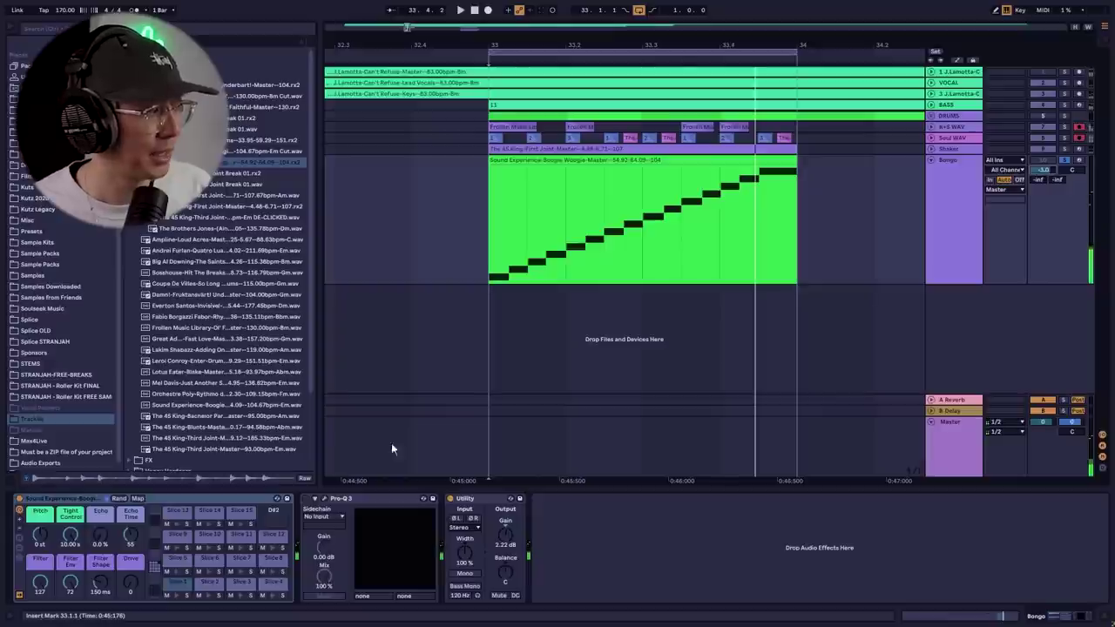
# Step: Pitch the bongo break up +6 st, set its decay to 342 ms, and move Pro-Q 3 aside
pyautogui.moveTo(40, 535); pyautogui.dragTo(40, 520)
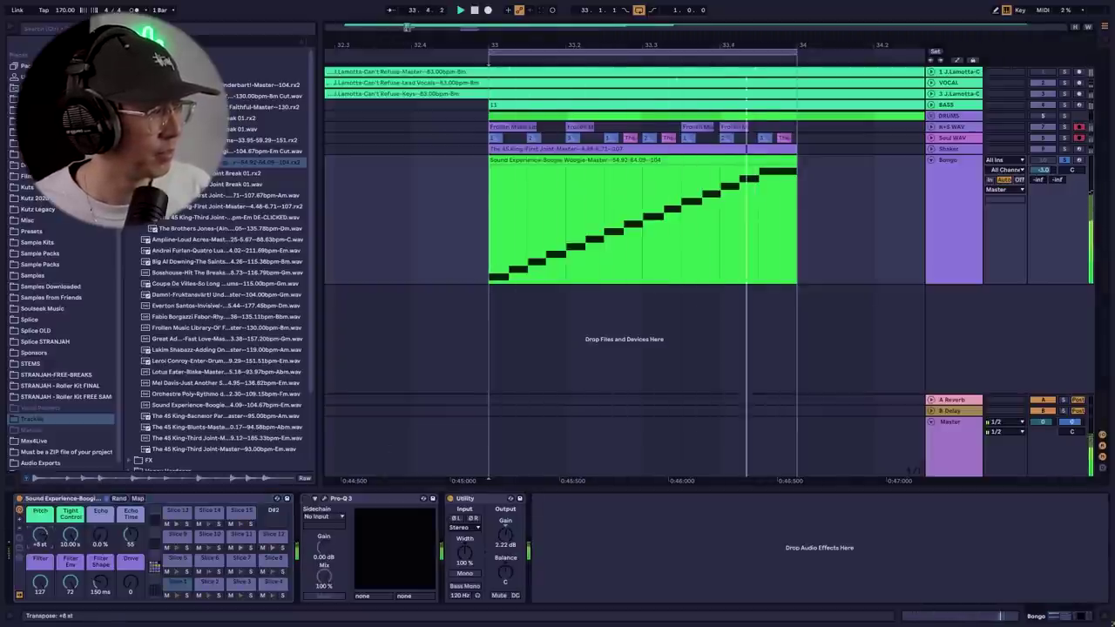
pyautogui.moveTo(74, 540); pyautogui.dragTo(74, 593)
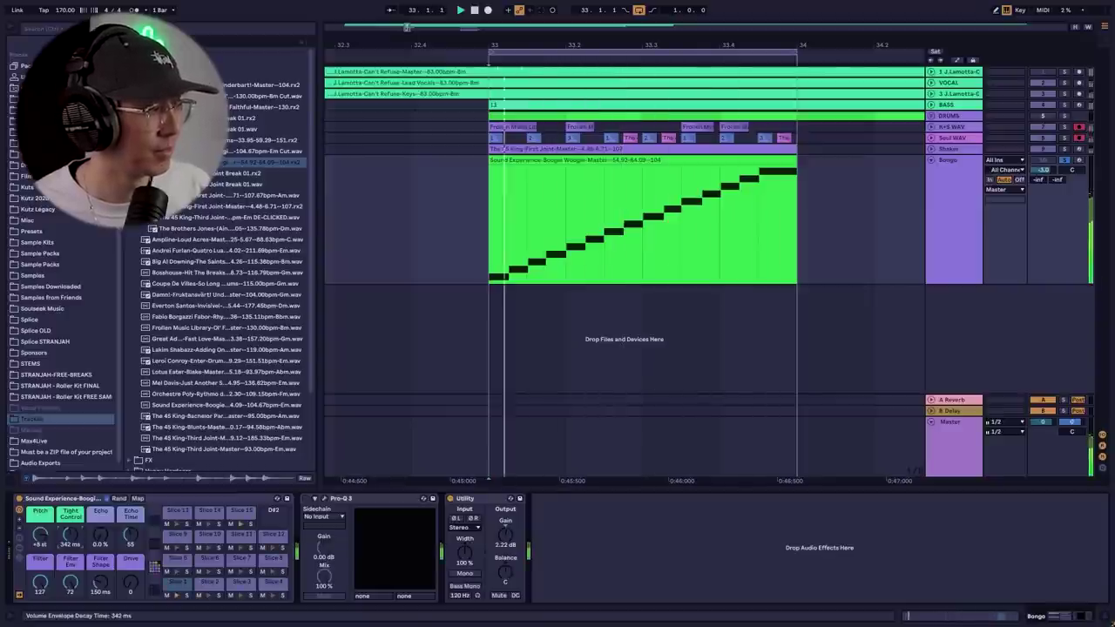
pyautogui.click(315, 499)
pyautogui.moveTo(523, 176); pyautogui.dragTo(326, 93)
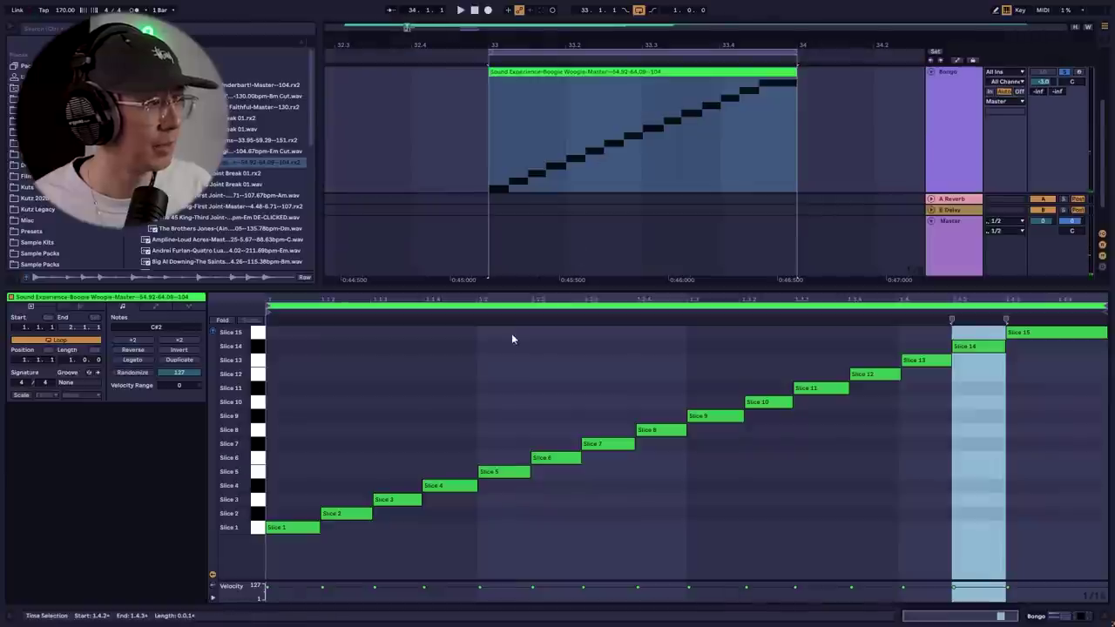
# Step: Move the bongo clip's seventh note from Slice 7 to Slice 9, undoing trial edits to the last notes
pyautogui.click(509, 359)
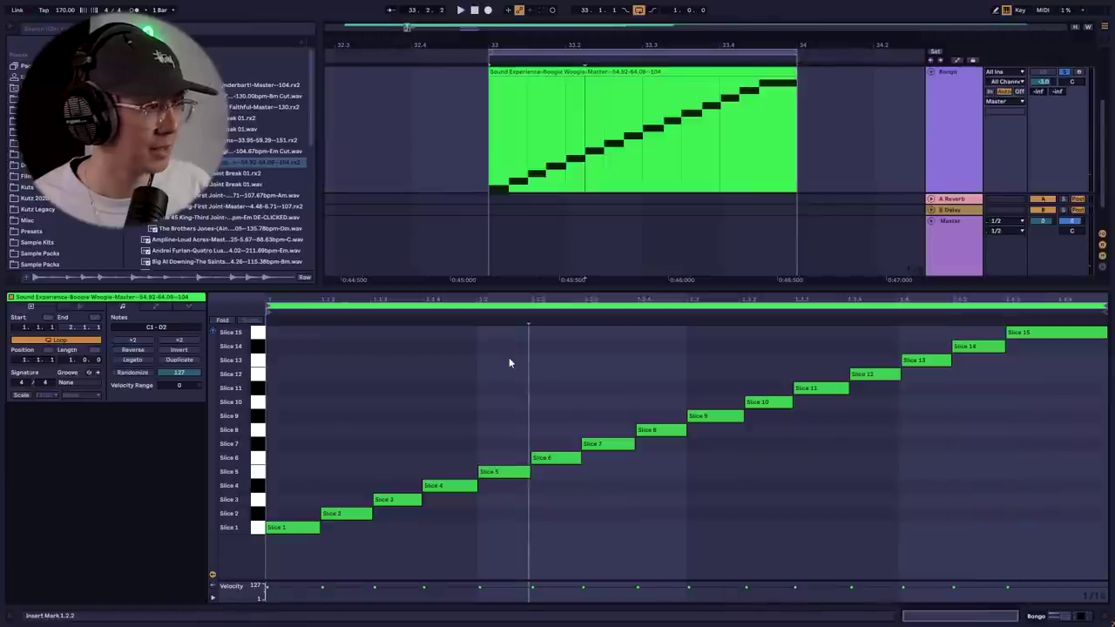
pyautogui.click(615, 447)
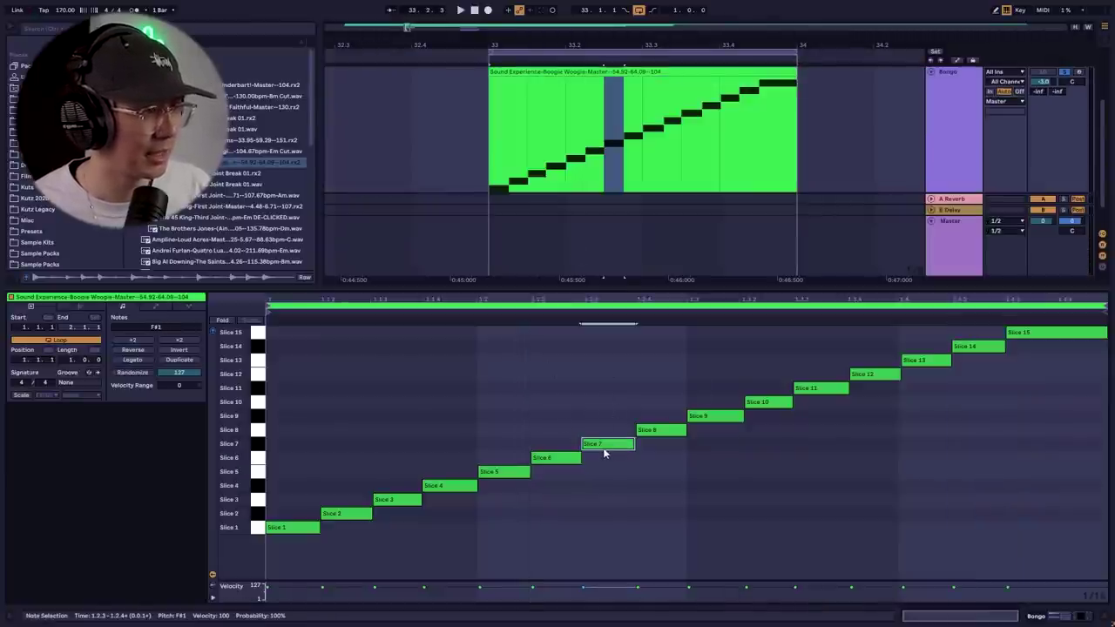
pyautogui.click(605, 448)
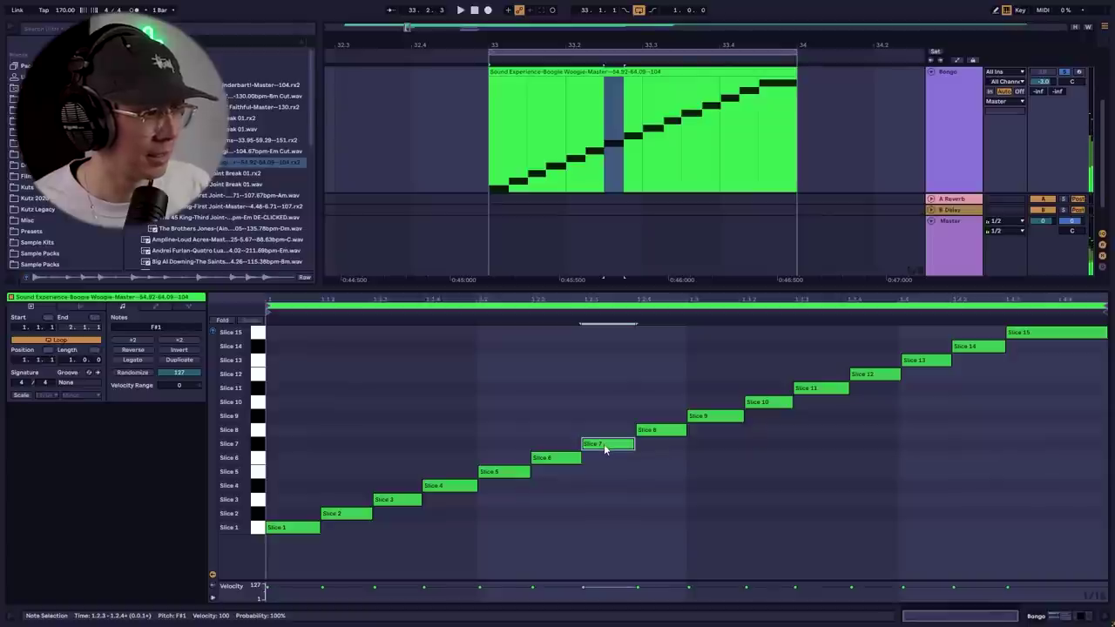
pyautogui.moveTo(604, 444); pyautogui.dragTo(603, 416)
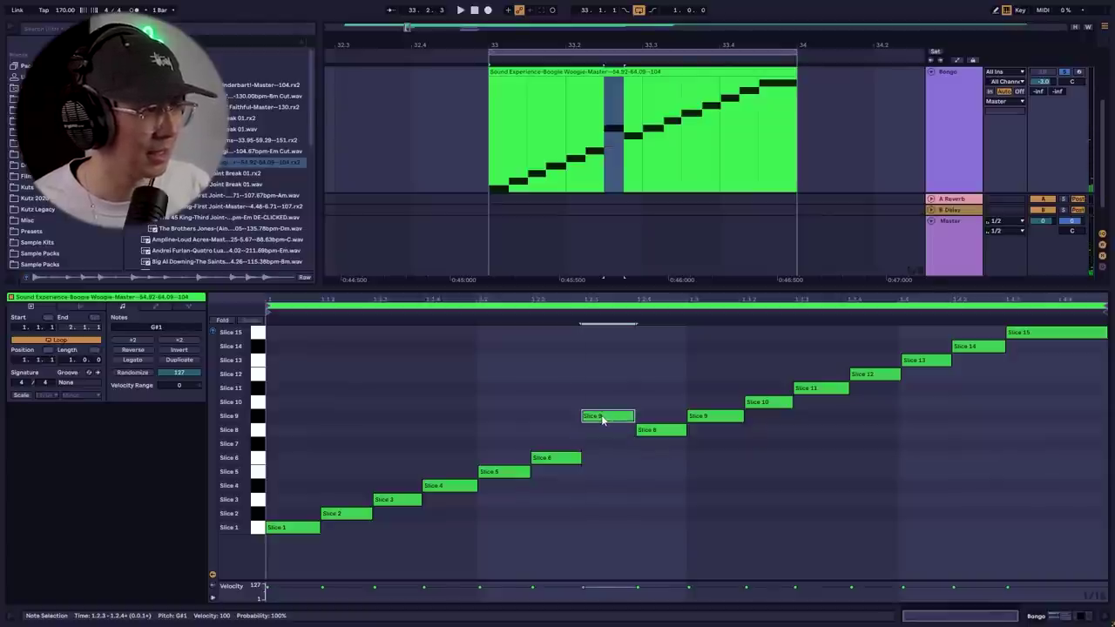
pyautogui.moveTo(976, 345); pyautogui.dragTo(975, 402)
pyautogui.moveTo(1015, 333); pyautogui.dragTo(1018, 438)
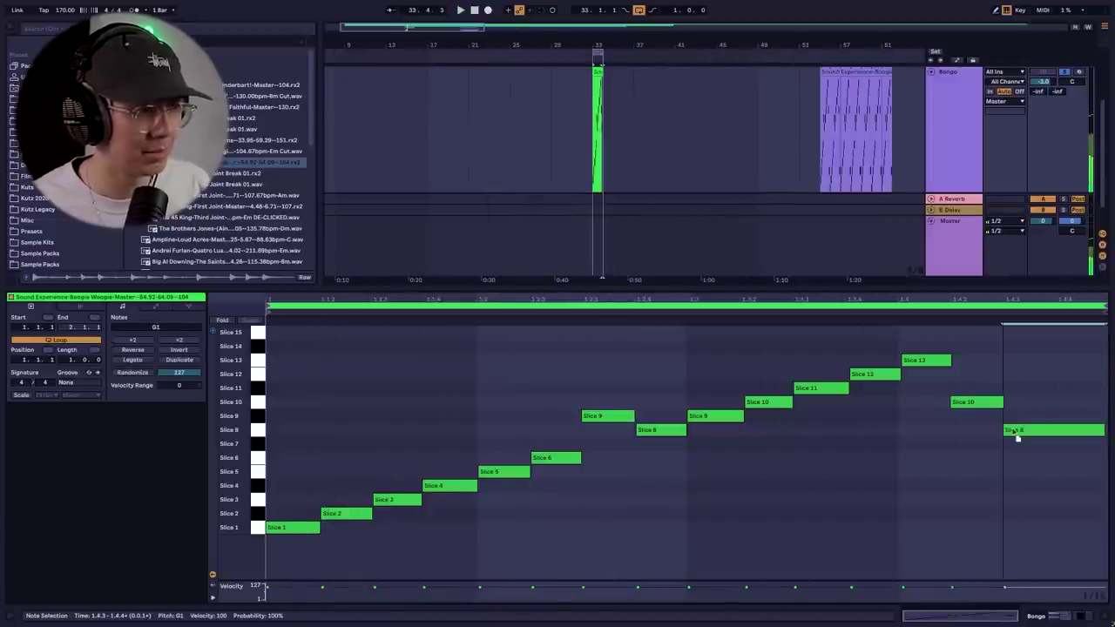
pyautogui.hotkey('ctrl', 'z')
pyautogui.hotkey('ctrl', 'z')
pyautogui.hotkey('ctrl', 'z')
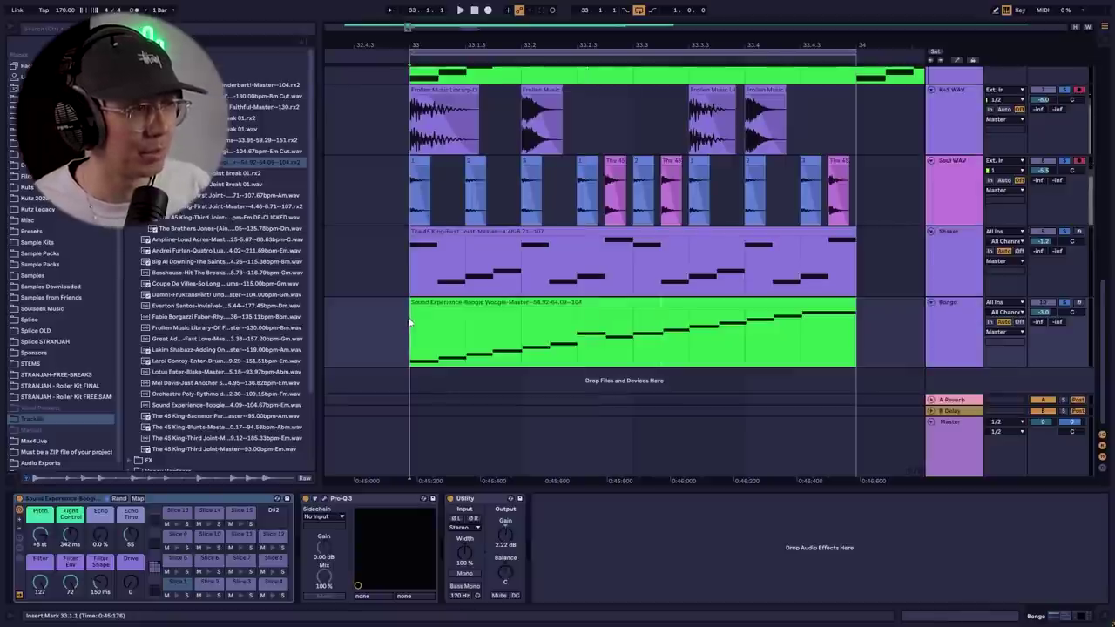
# Step: Exit full screen and lower the Bongo track from -3.8 dB to -10.8 dB, then audition
pyautogui.press('space')
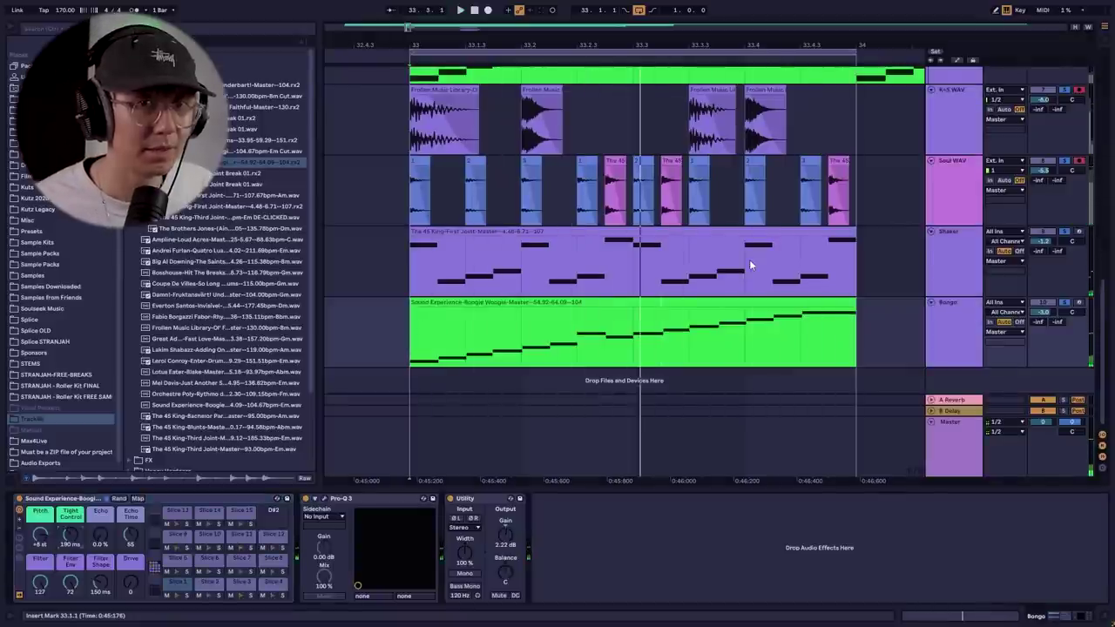
pyautogui.press('F11')
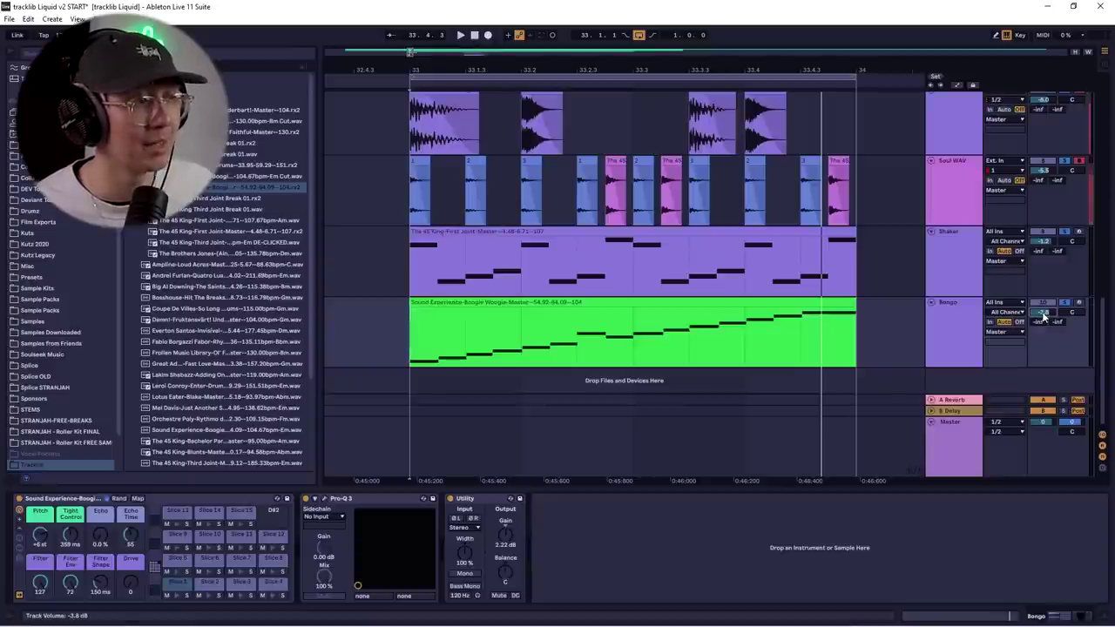
pyautogui.scroll(1, 788, 315)
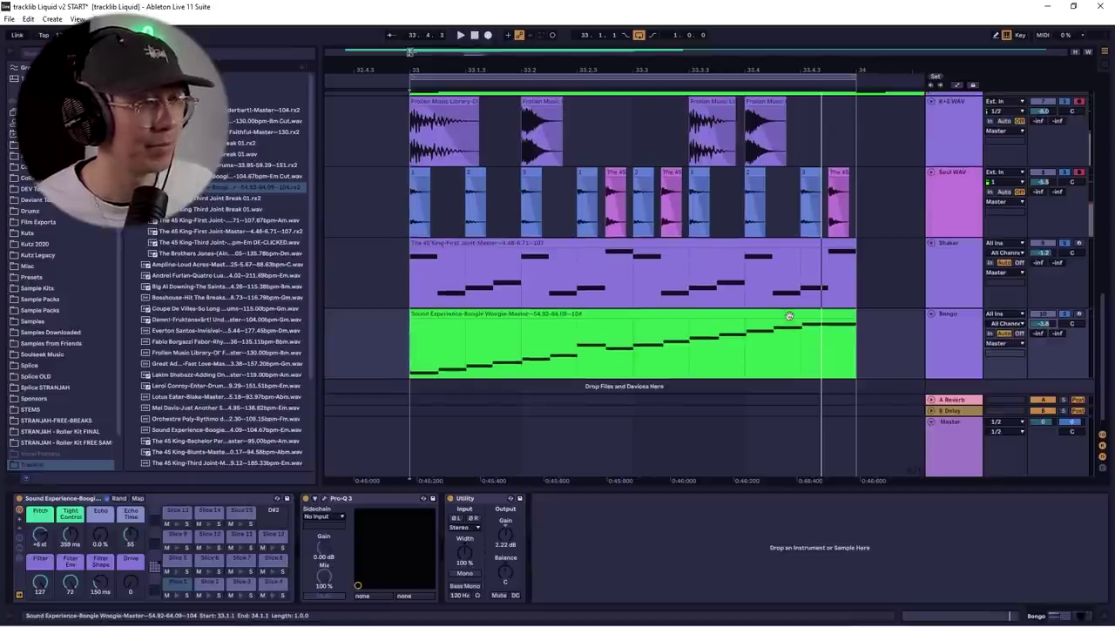
pyautogui.scroll(-1, 789, 315)
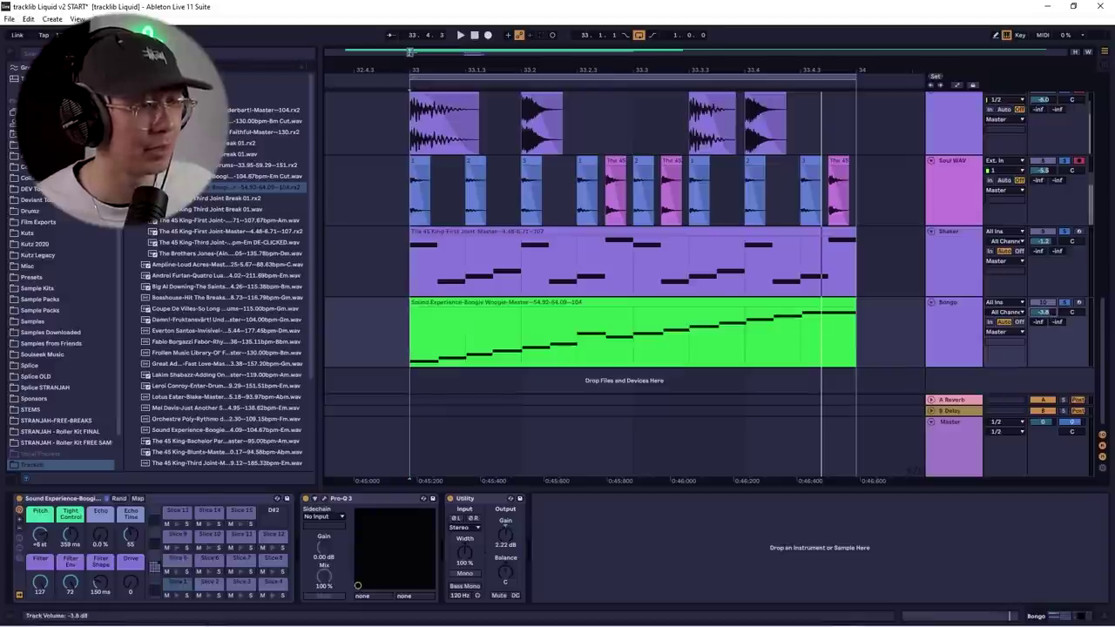
pyautogui.moveTo(1042, 312); pyautogui.dragTo(1042, 372)
pyautogui.click(977, 316)
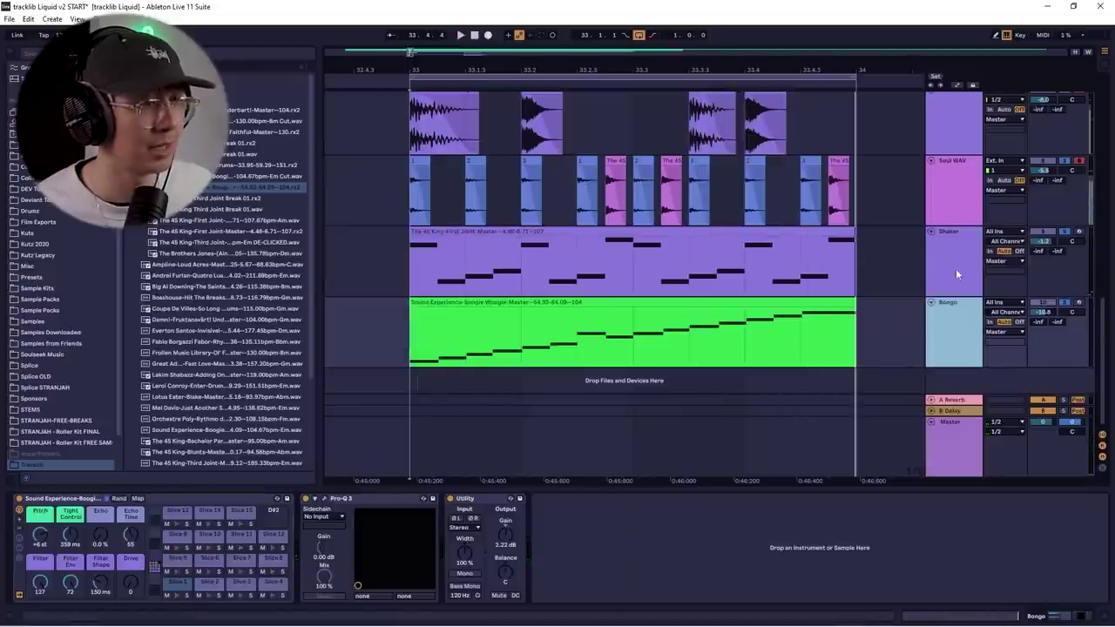
pyautogui.click(462, 302)
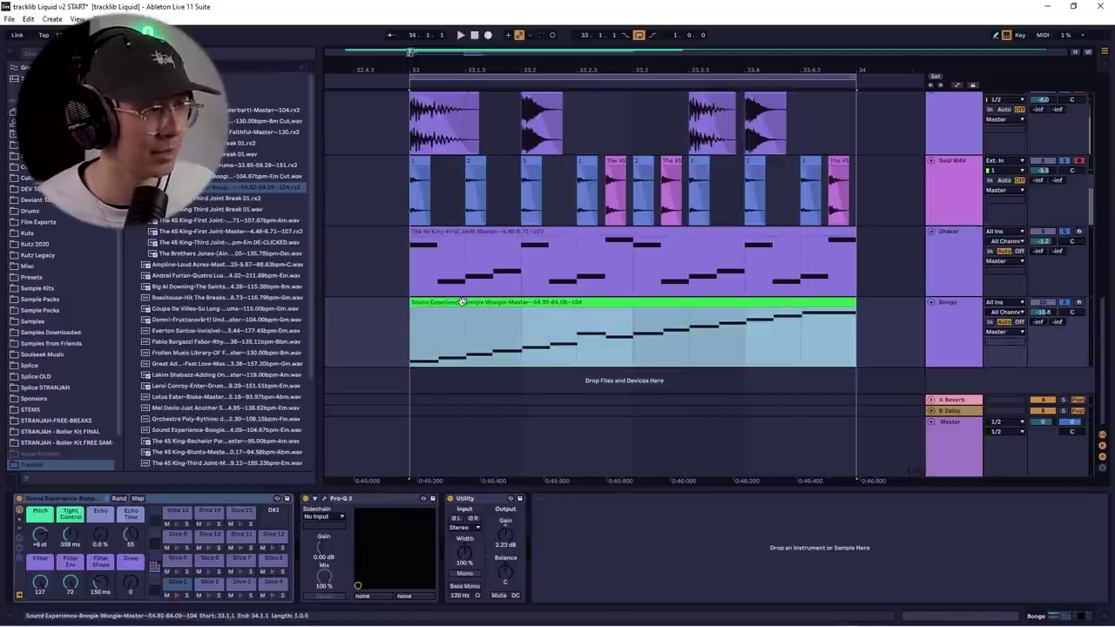
pyautogui.press('space')
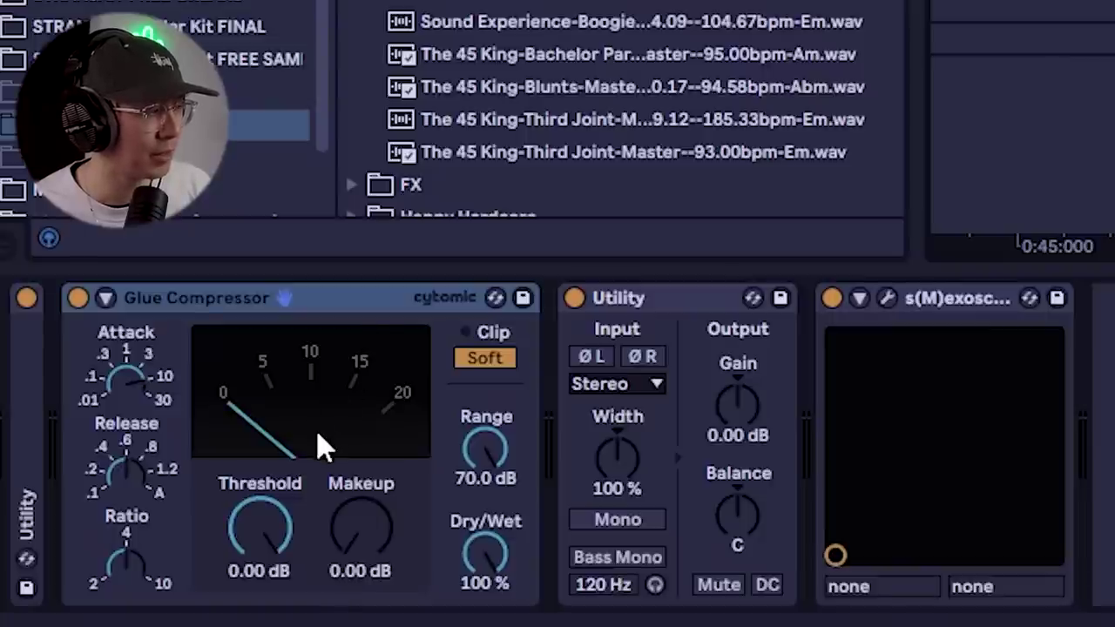
pyautogui.click(499, 358)
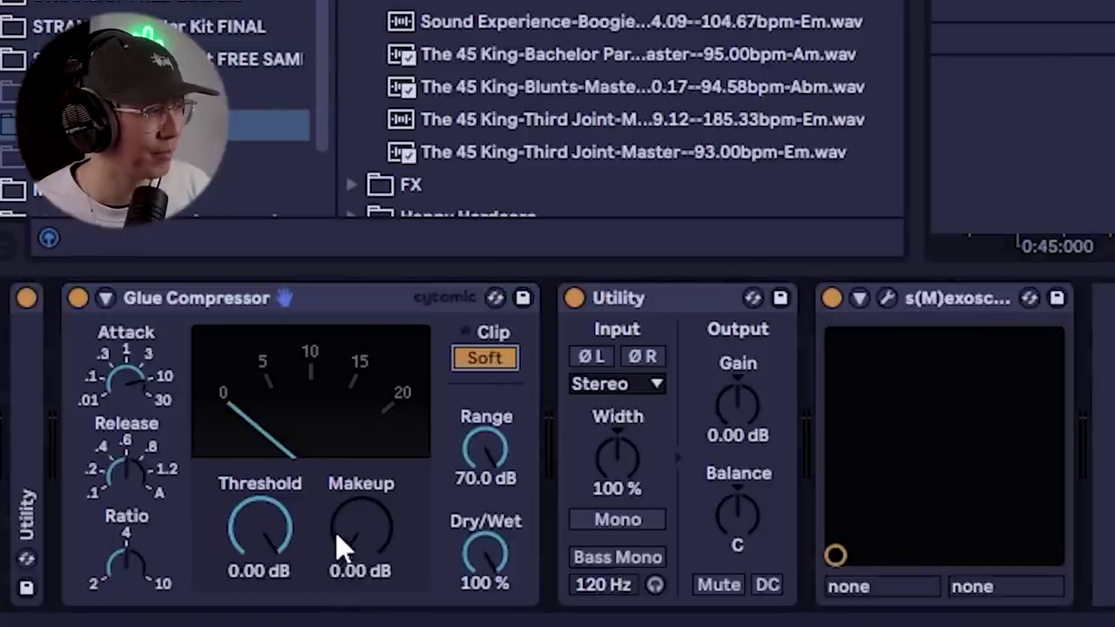
pyautogui.moveTo(353, 548); pyautogui.dragTo(349, 511)
pyautogui.press('Delete')
pyautogui.press('Delete')
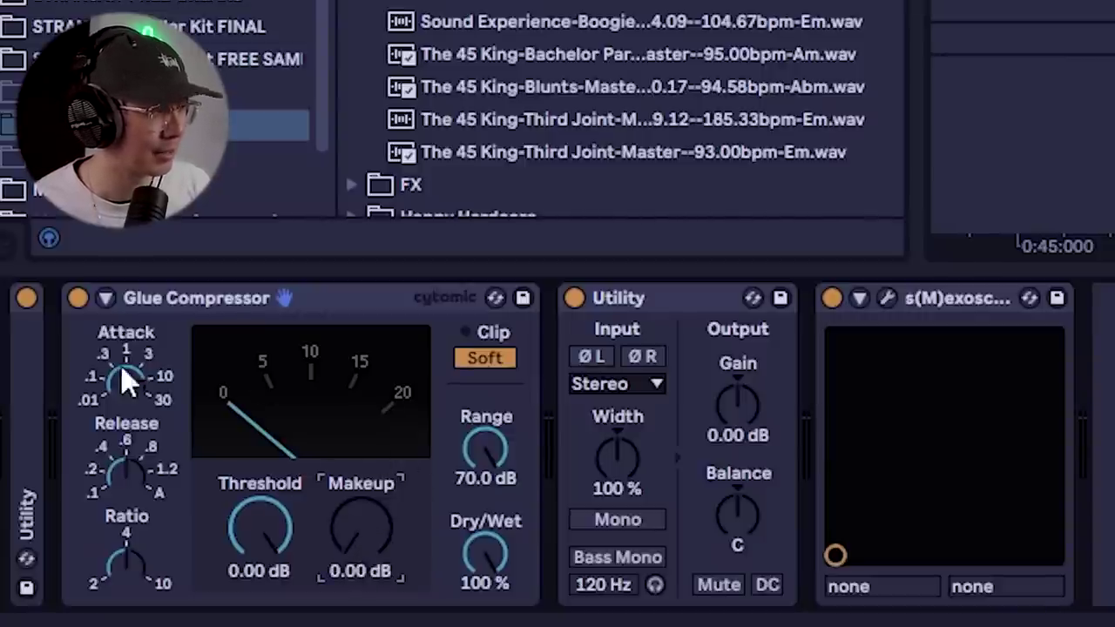
pyautogui.doubleClick(26, 514)
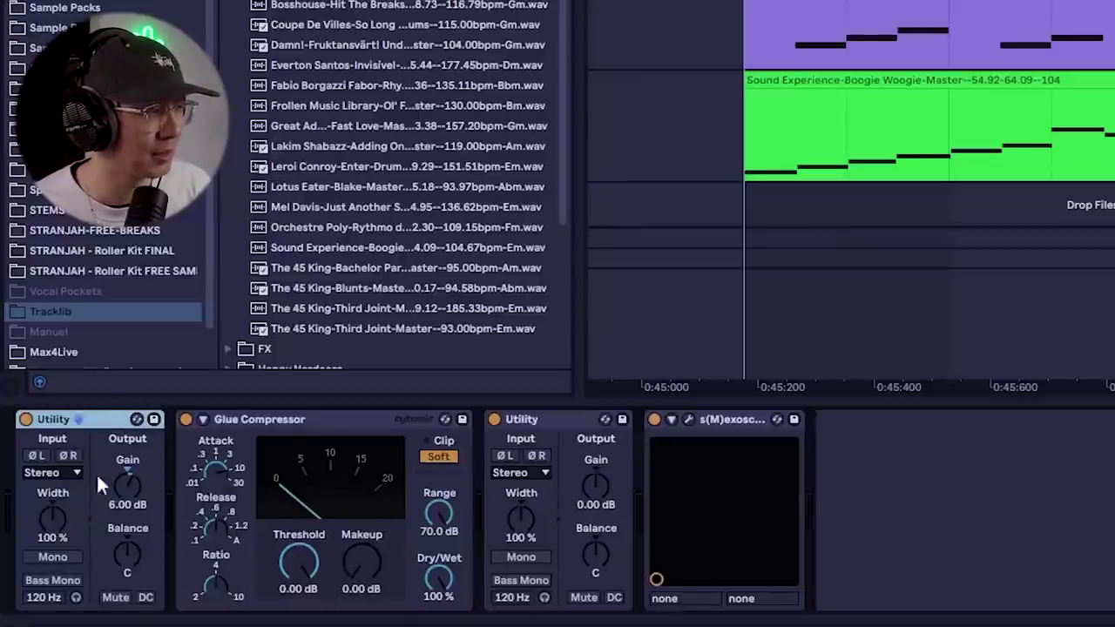
pyautogui.doubleClick(94, 416)
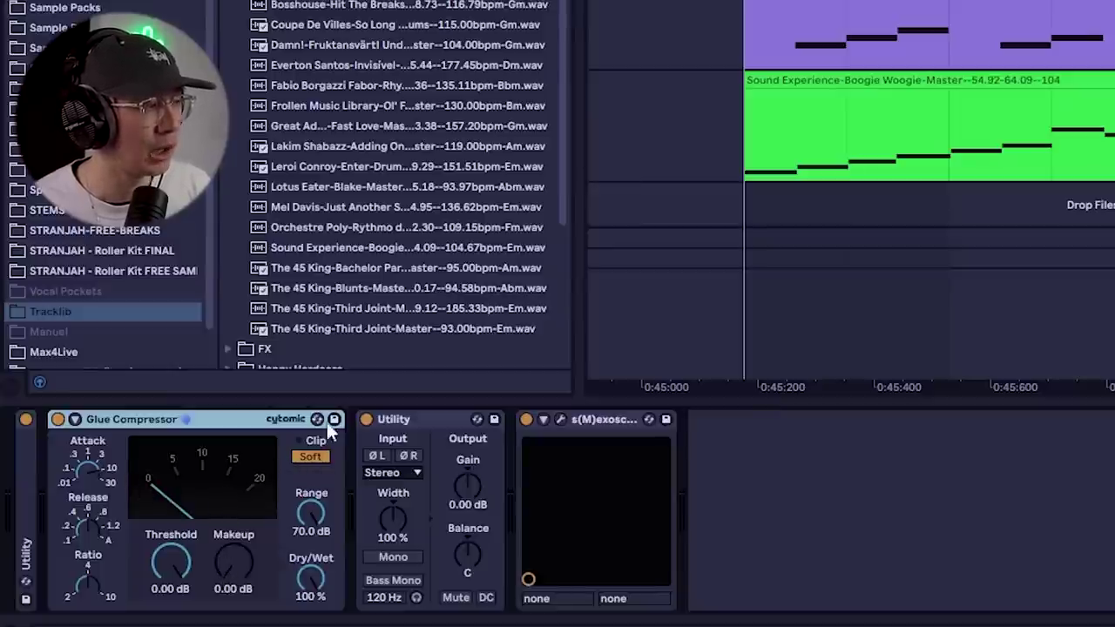
pyautogui.click(403, 418)
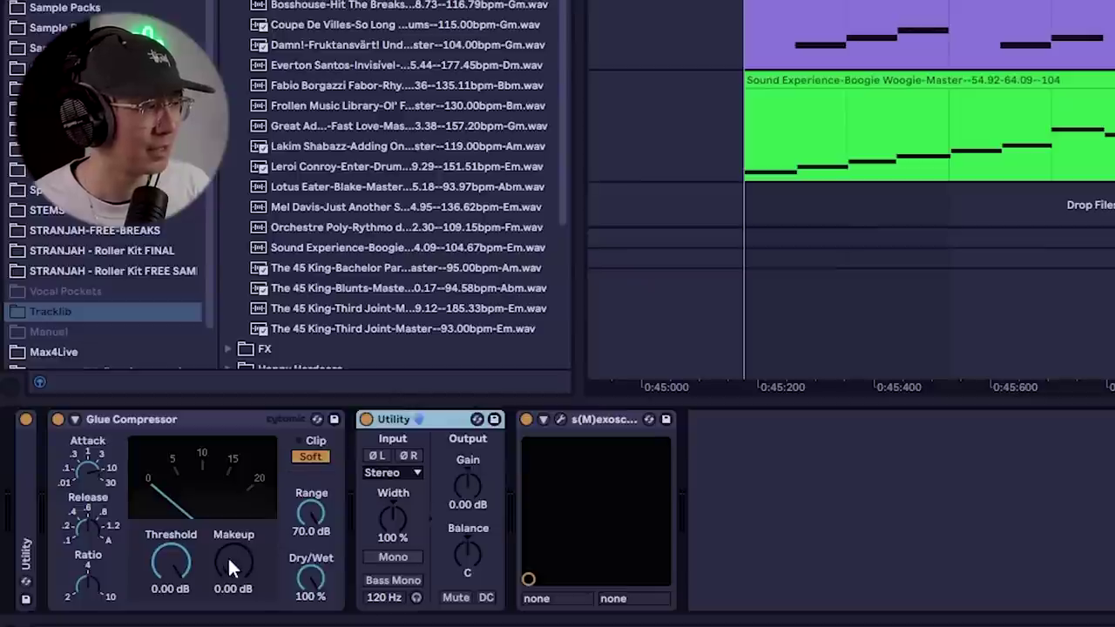
pyautogui.moveTo(225, 563)
pyautogui.mouseDown()
pyautogui.moveTo(226, 549)
pyautogui.moveTo(230, 559)
pyautogui.mouseUp()
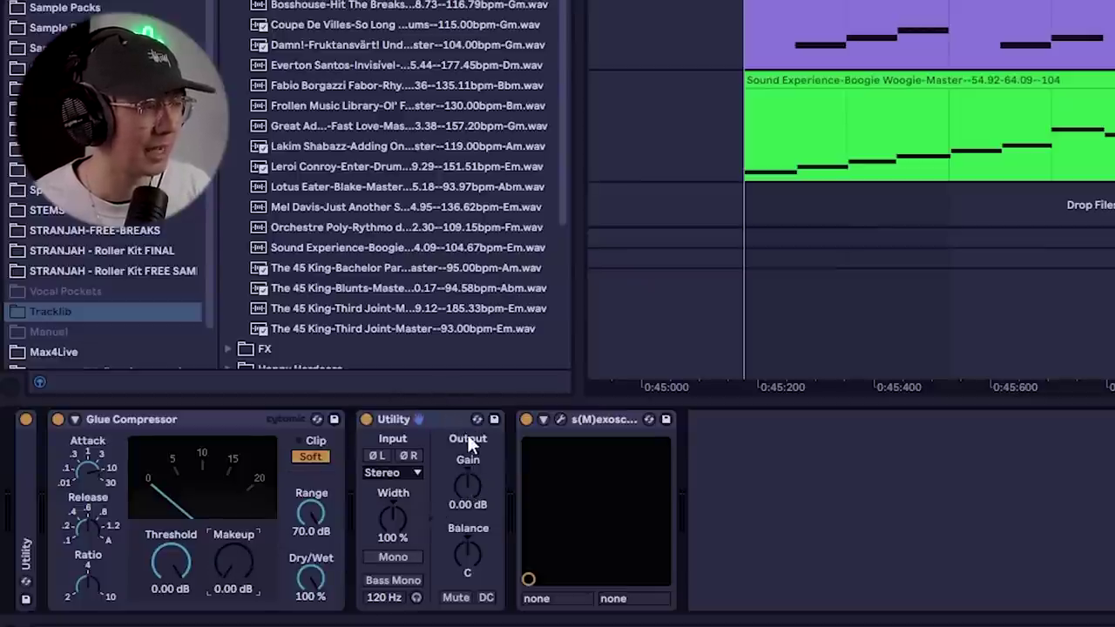
pyautogui.click(258, 423)
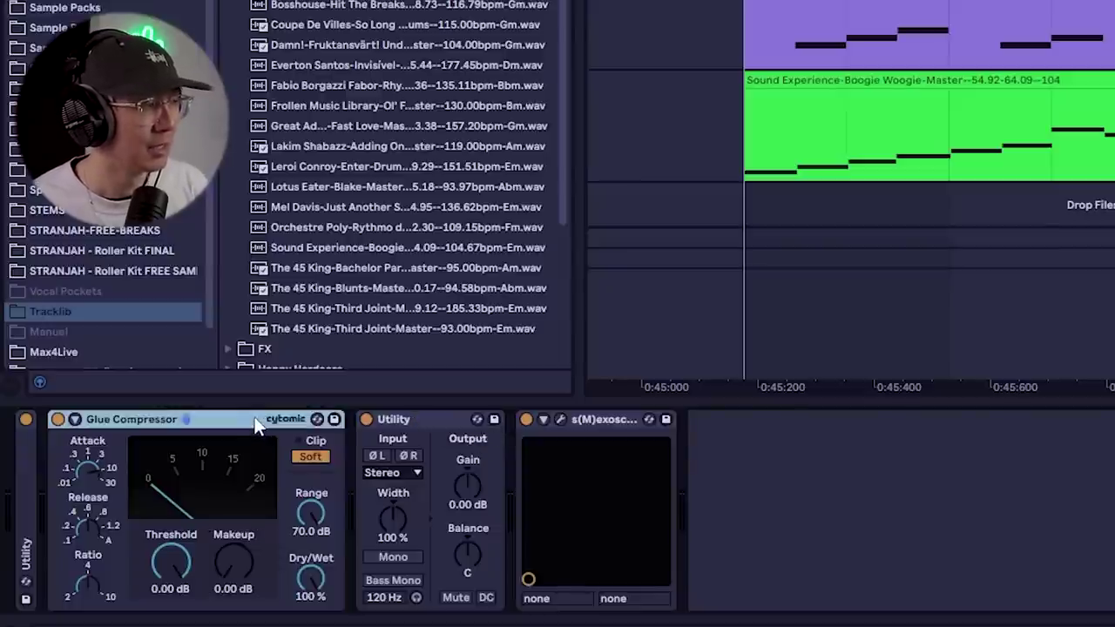
# Step: Group Glue Compressor and Utility into an Audio Effect Rack with Ctrl+G and show its macros
pyautogui.keyDown('shift'); pyautogui.click(422, 419); pyautogui.keyUp('shift')
pyautogui.hotkey('ctrl', 'g')
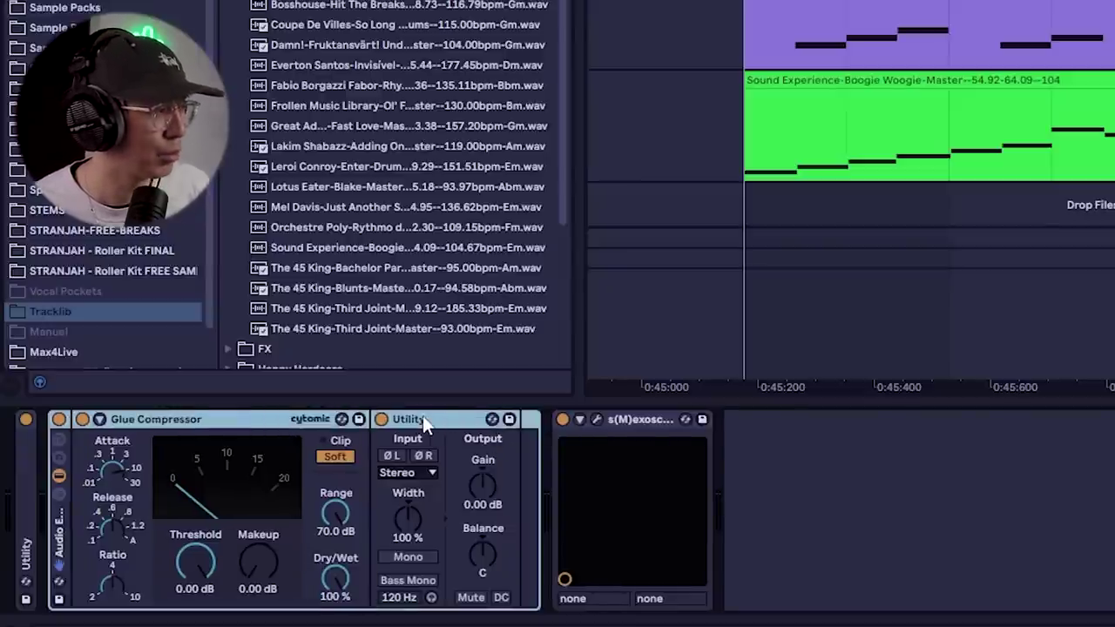
pyautogui.click(55, 451)
pyautogui.click(56, 454)
pyautogui.click(61, 434)
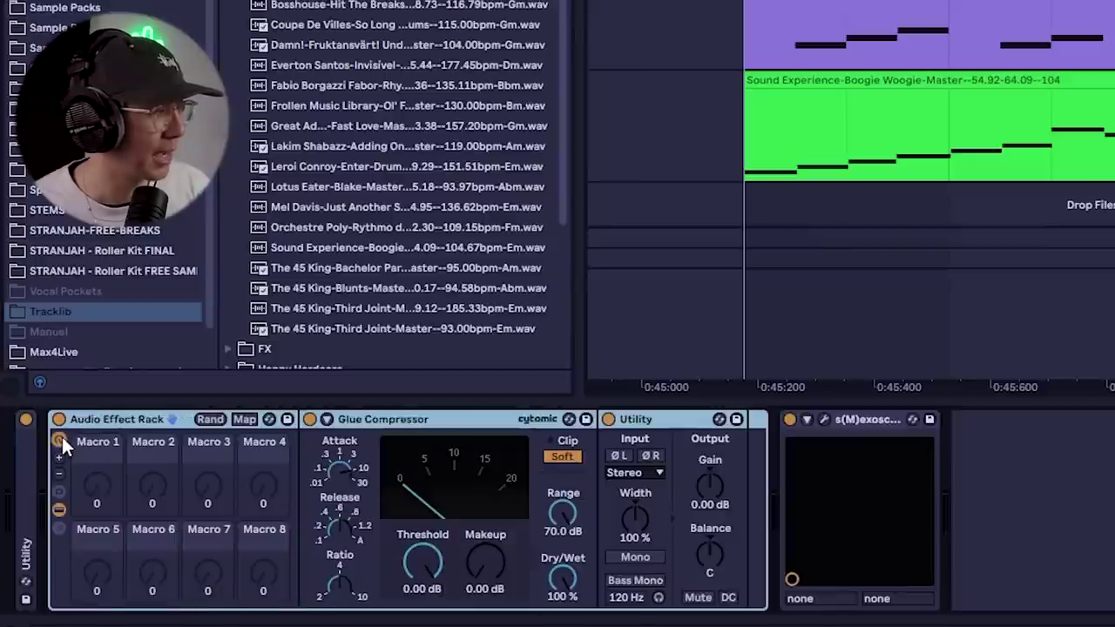
# Step: Map Glue Compressor Makeup and Utility Gain to Macro 1 and view the mappings
pyautogui.rightClick(486, 564)
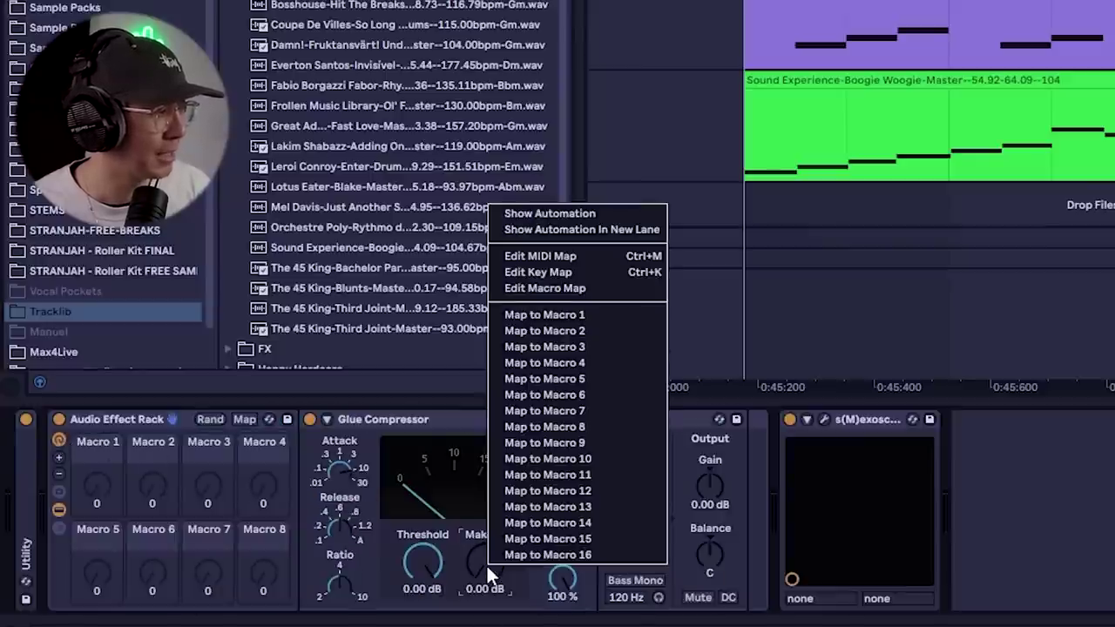
pyautogui.click(557, 315)
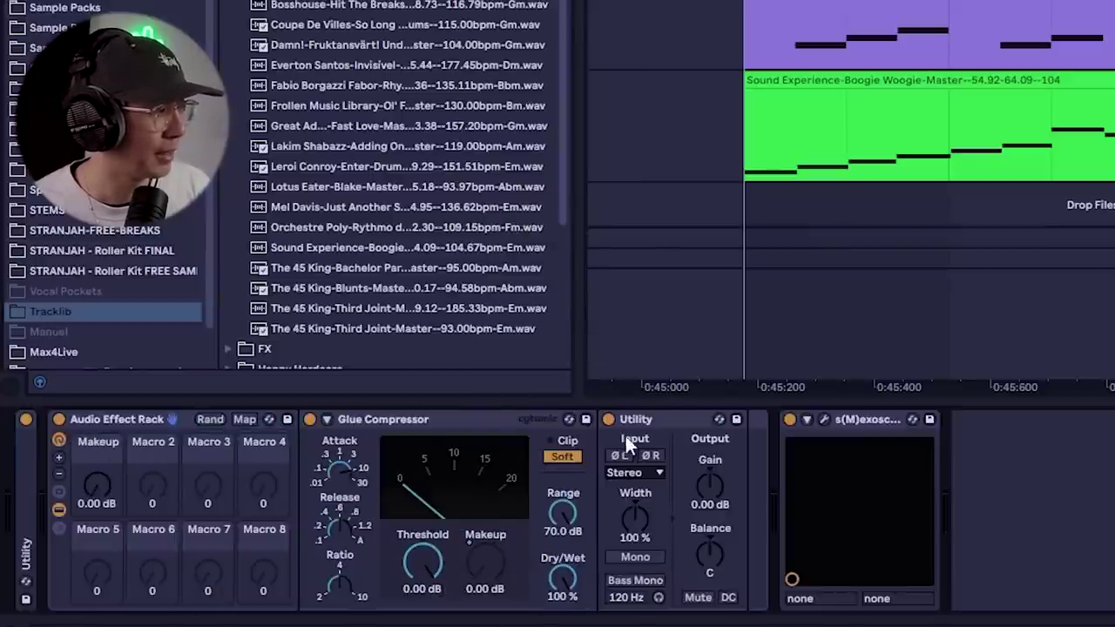
pyautogui.rightClick(709, 478)
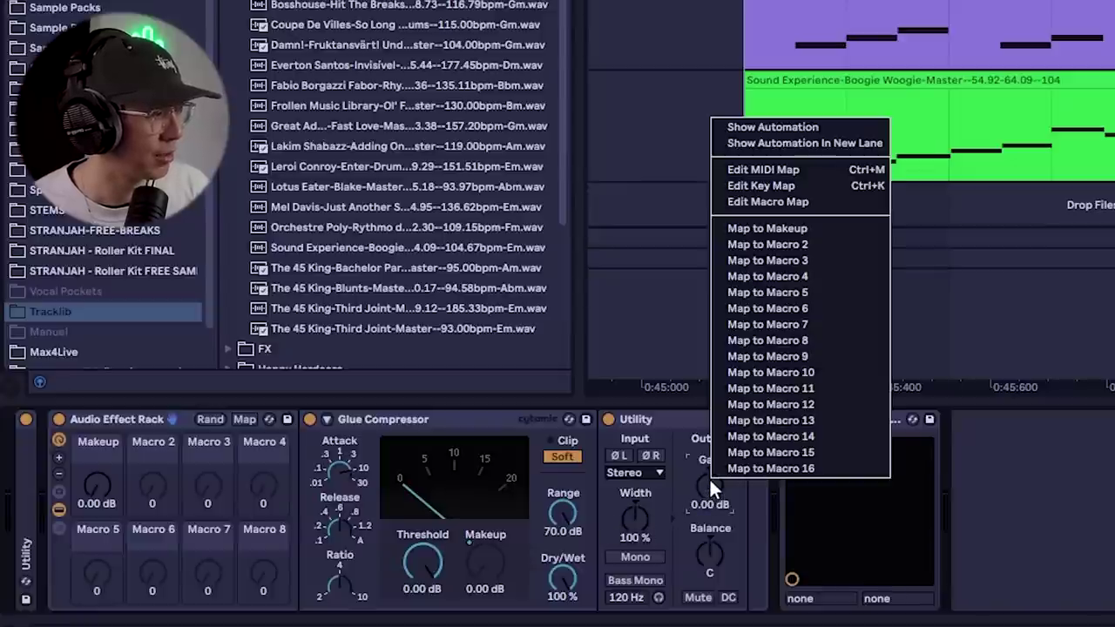
pyautogui.click(825, 228)
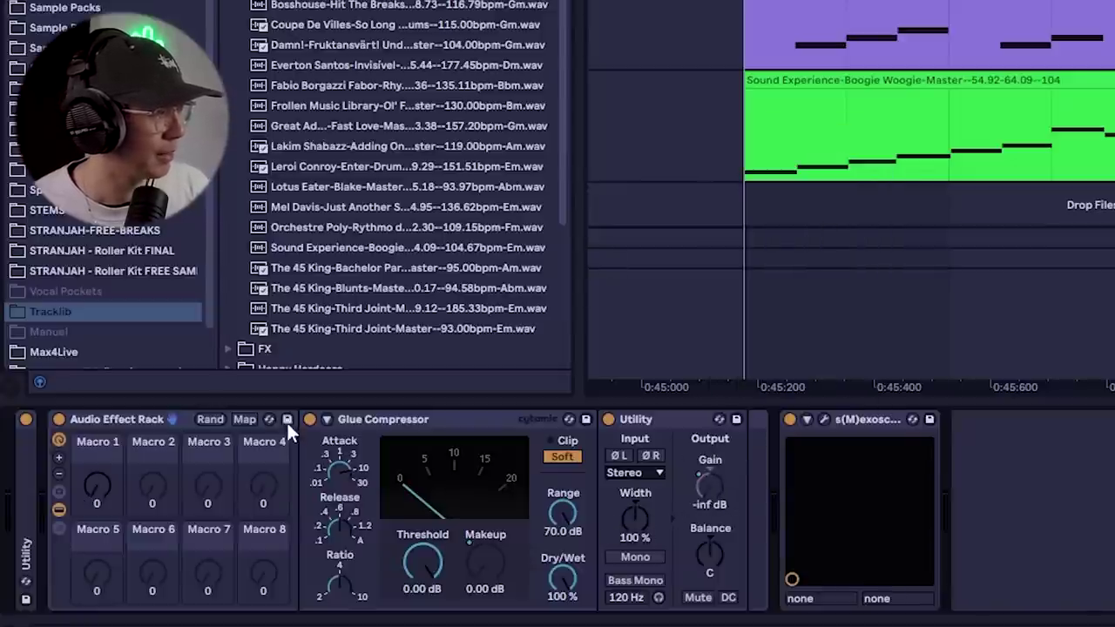
pyautogui.click(244, 419)
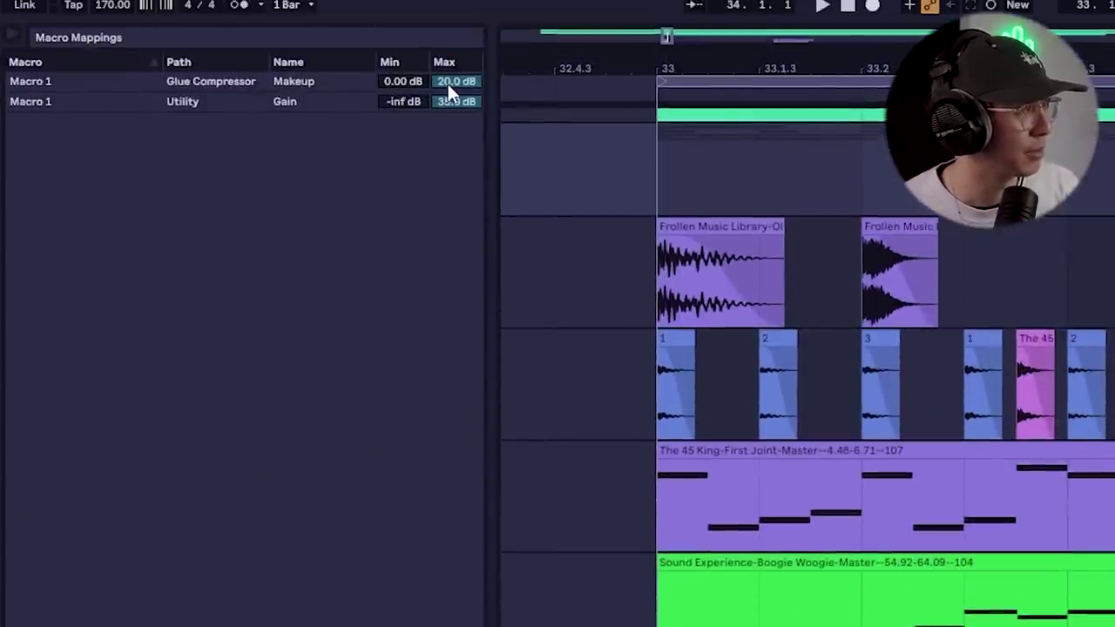
# Step: Set the Utility Gain macro mapping to Min 0 dB and Max -20 dB, then leave Map mode
pyautogui.click(403, 102)
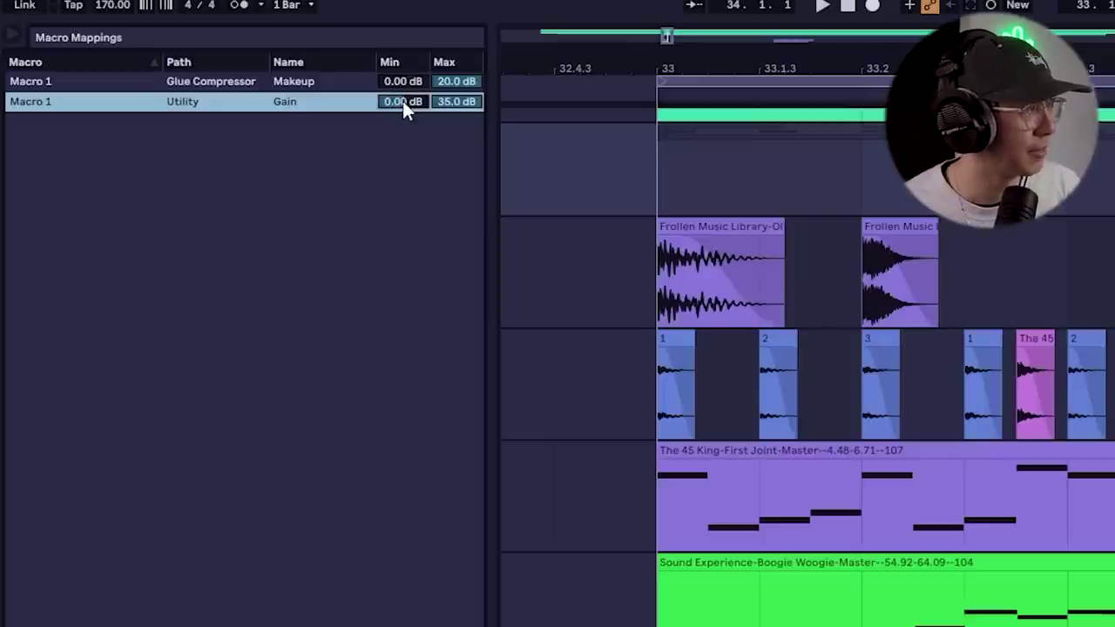
pyautogui.click(453, 101)
pyautogui.write('-20')
pyautogui.press('Return')
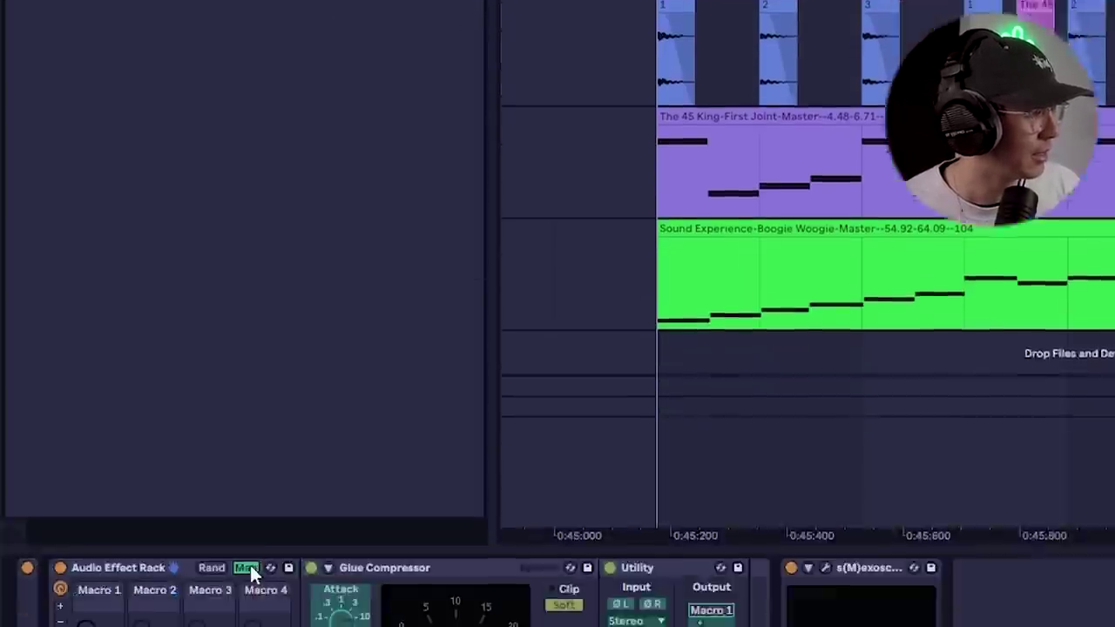
pyautogui.click(249, 569)
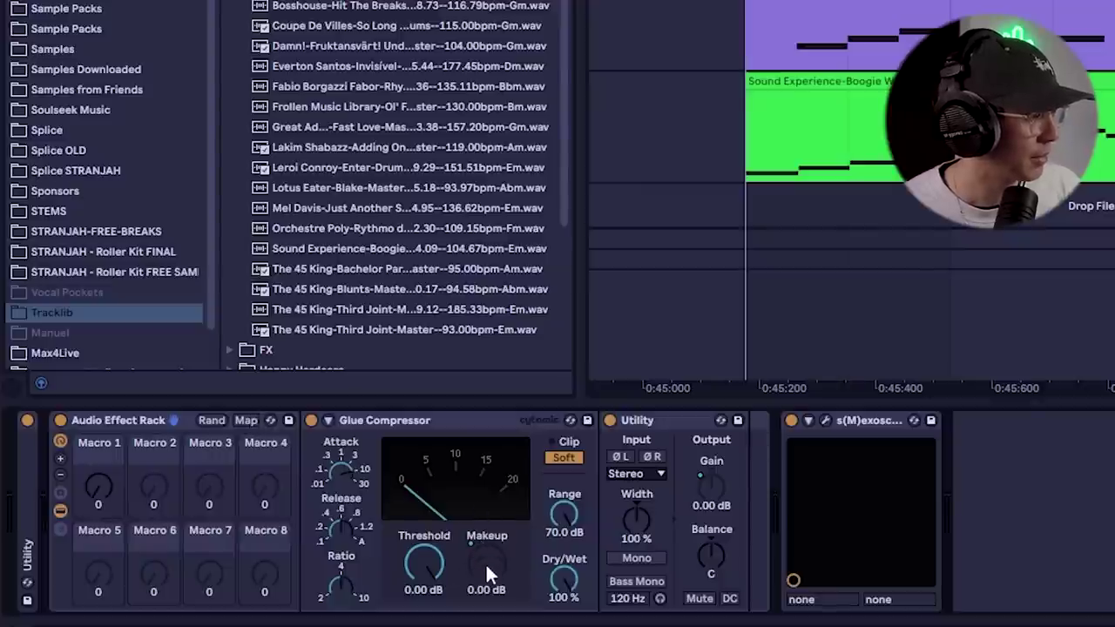
# Step: Rename Macro 1 to 'Gain'
pyautogui.rightClick(100, 440)
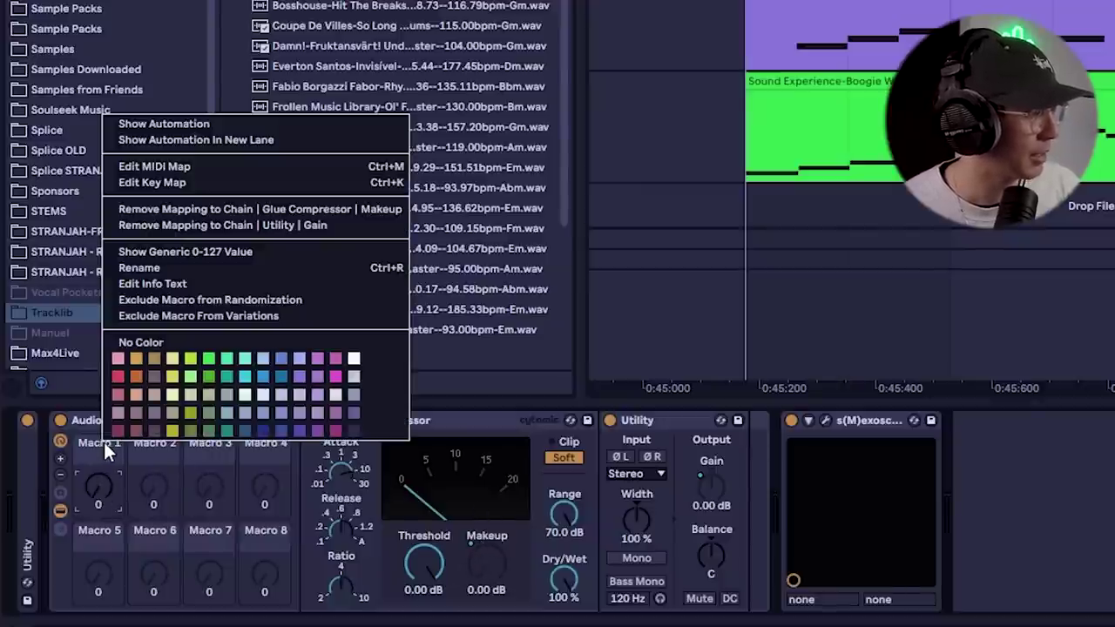
pyautogui.click(147, 264)
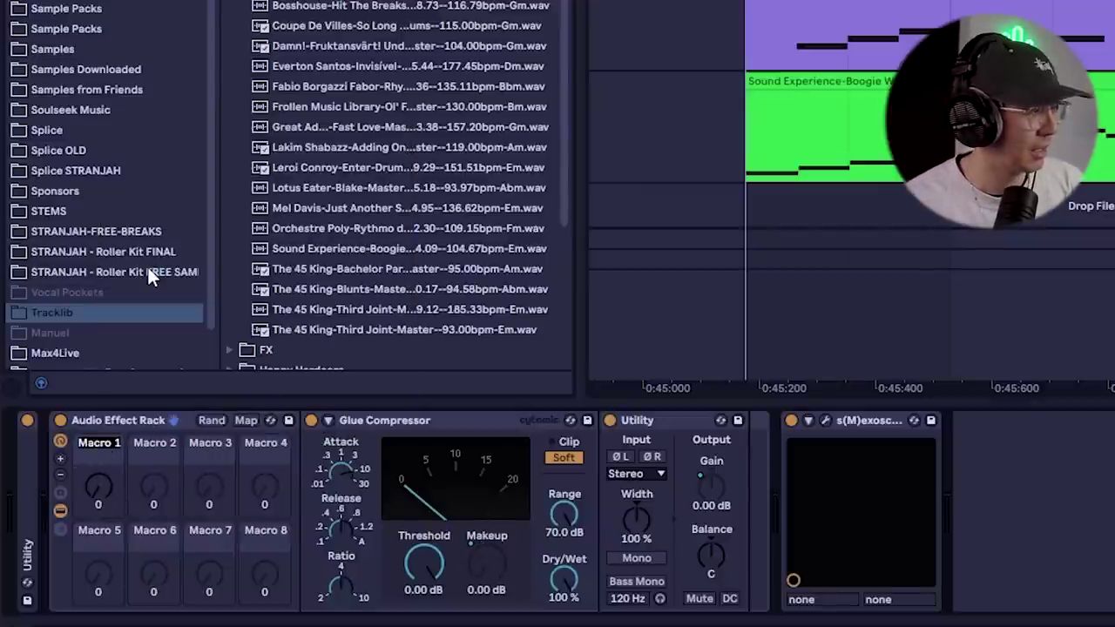
pyautogui.write('Gain')
pyautogui.press('Return')
# Step: Test the Gain macro by turning it up, then bring up the s(M)exoscope window
pyautogui.moveTo(99, 487); pyautogui.dragTo(98, 458)
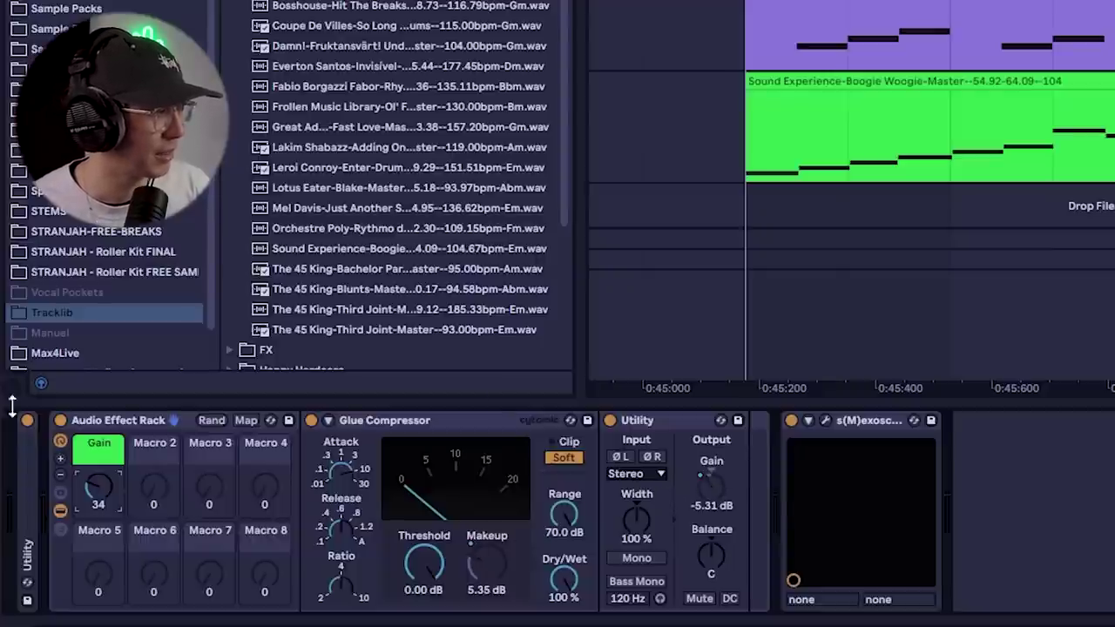
pyautogui.moveTo(90, 500); pyautogui.dragTo(91, 523)
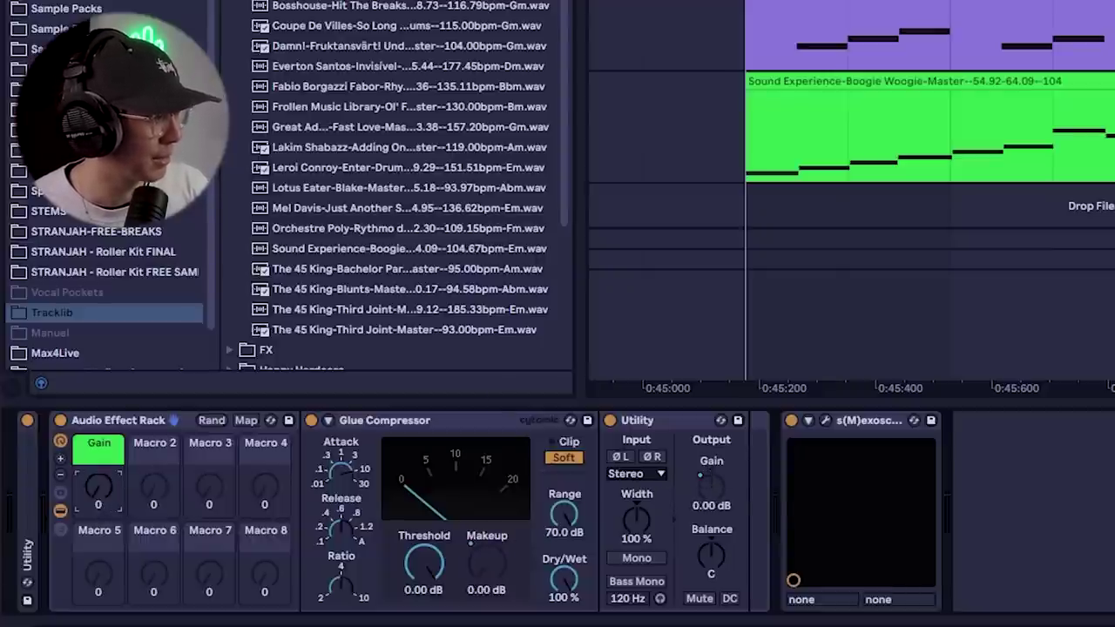
pyautogui.click(826, 421)
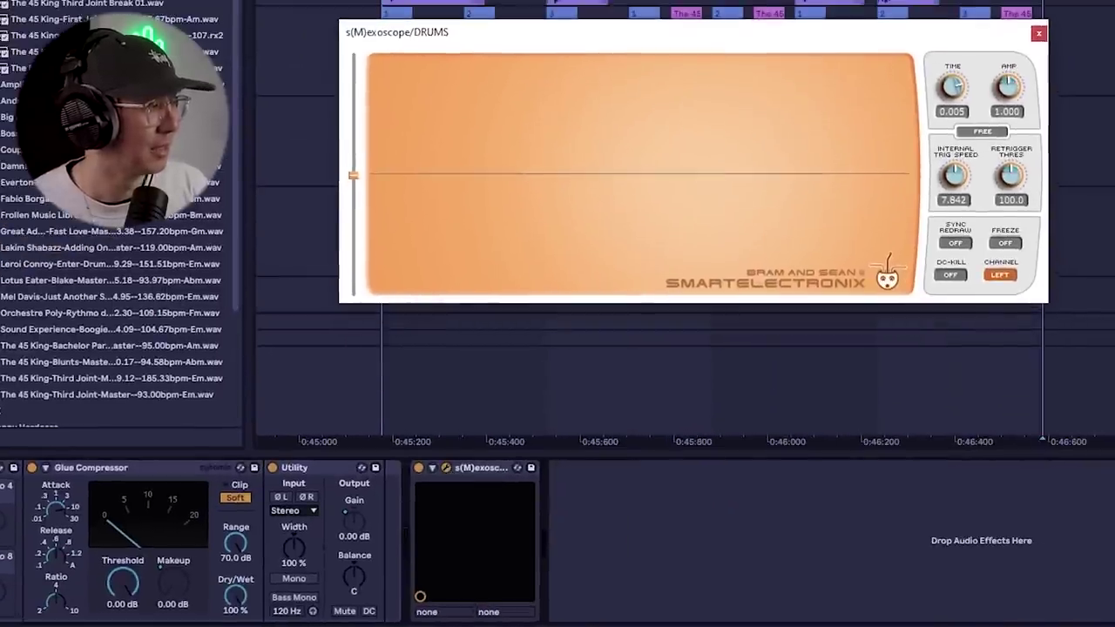
# Step: Position the s(M)exoscope window and play the drums briefly to view the waveform
pyautogui.moveTo(514, 33); pyautogui.dragTo(506, 26)
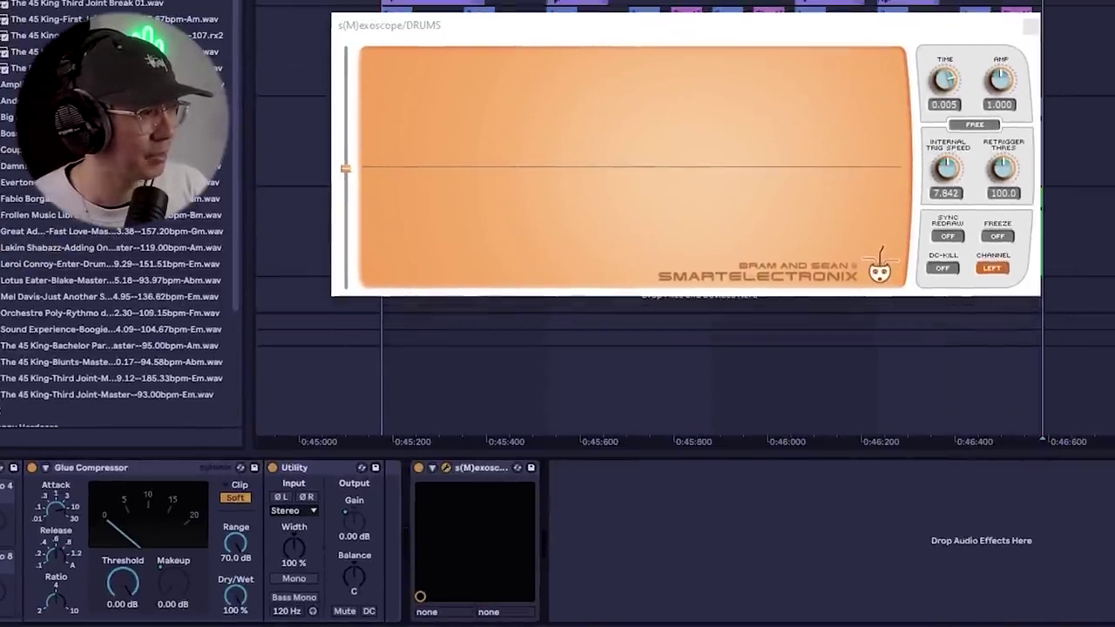
pyautogui.press('space')
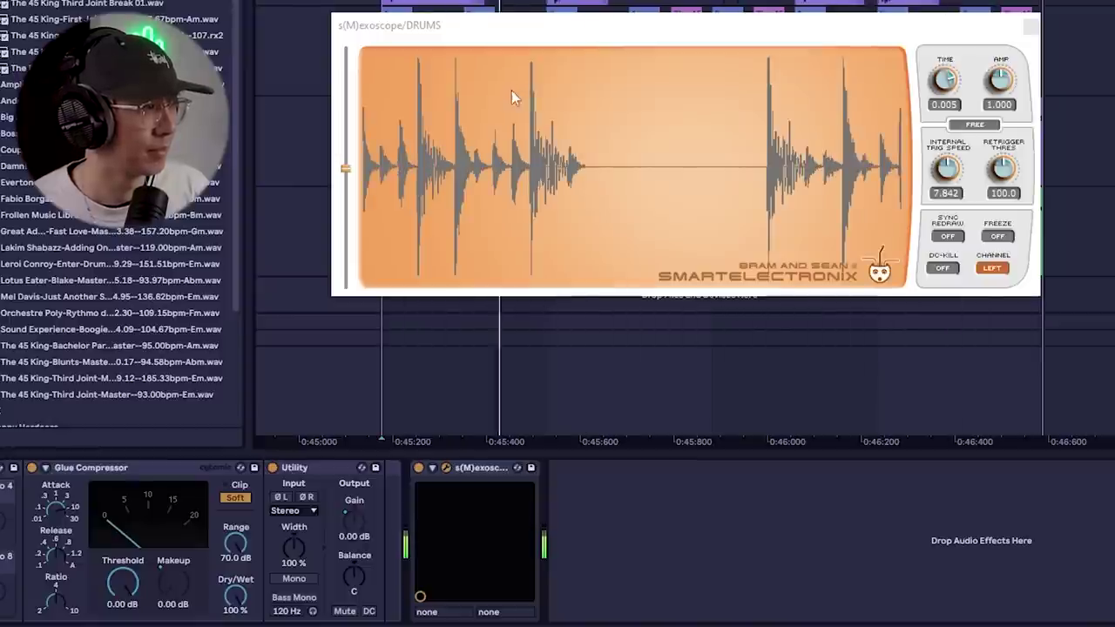
pyautogui.press('space')
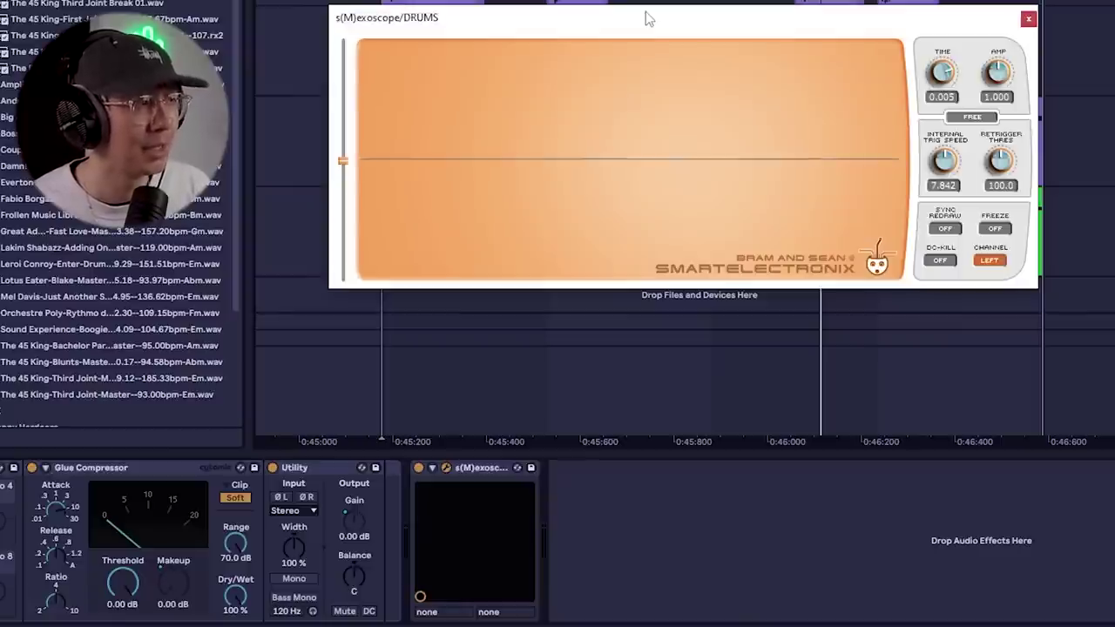
pyautogui.moveTo(646, 11); pyautogui.dragTo(646, 2)
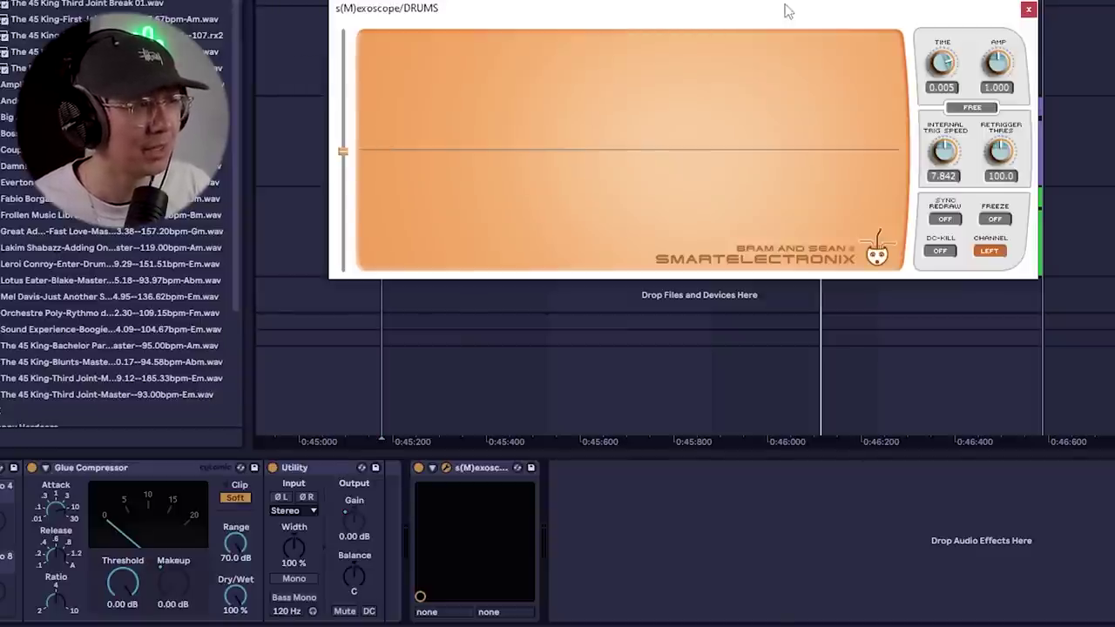
pyautogui.moveTo(786, 10); pyautogui.dragTo(799, 3)
# Step: Replay the drums to compare levels with Gain near 38, then re-enable the rack devices
pyautogui.press('space')
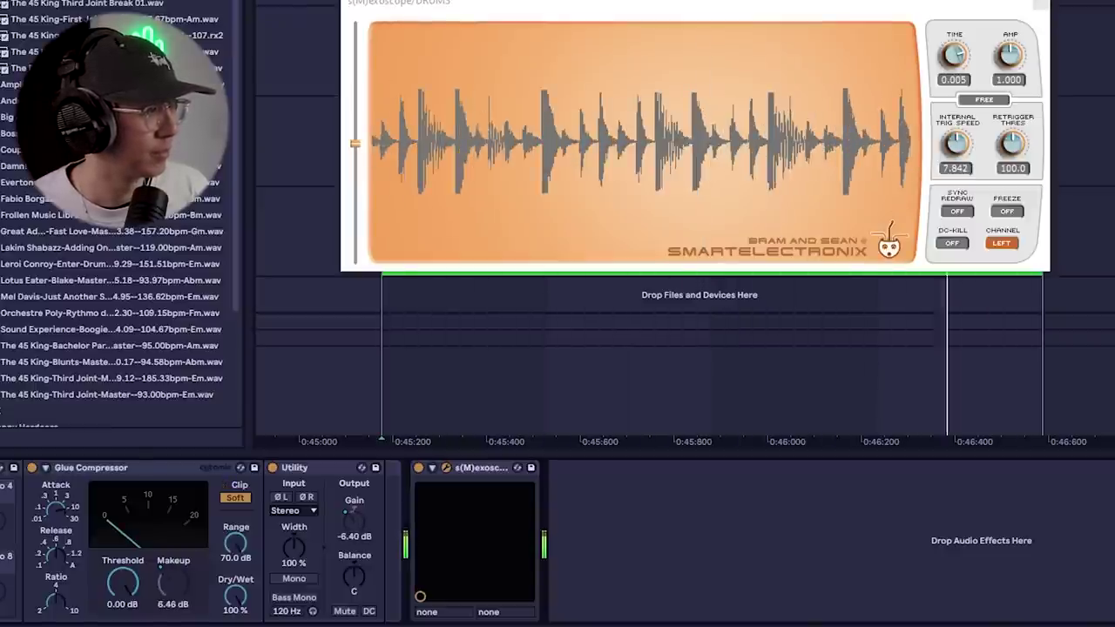
pyautogui.press('space')
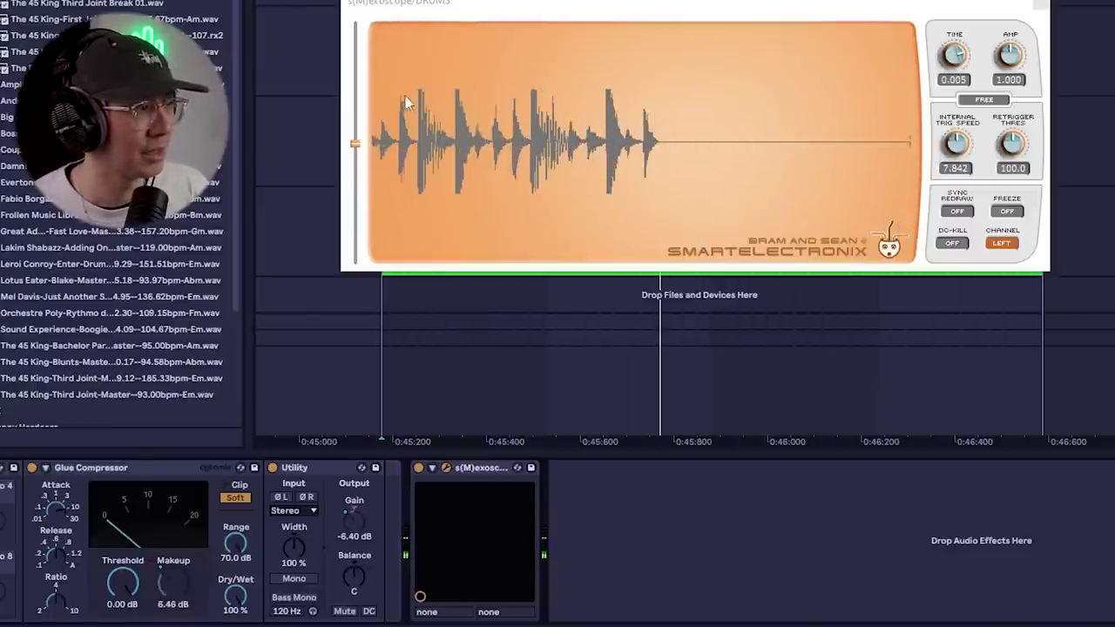
pyautogui.press('space')
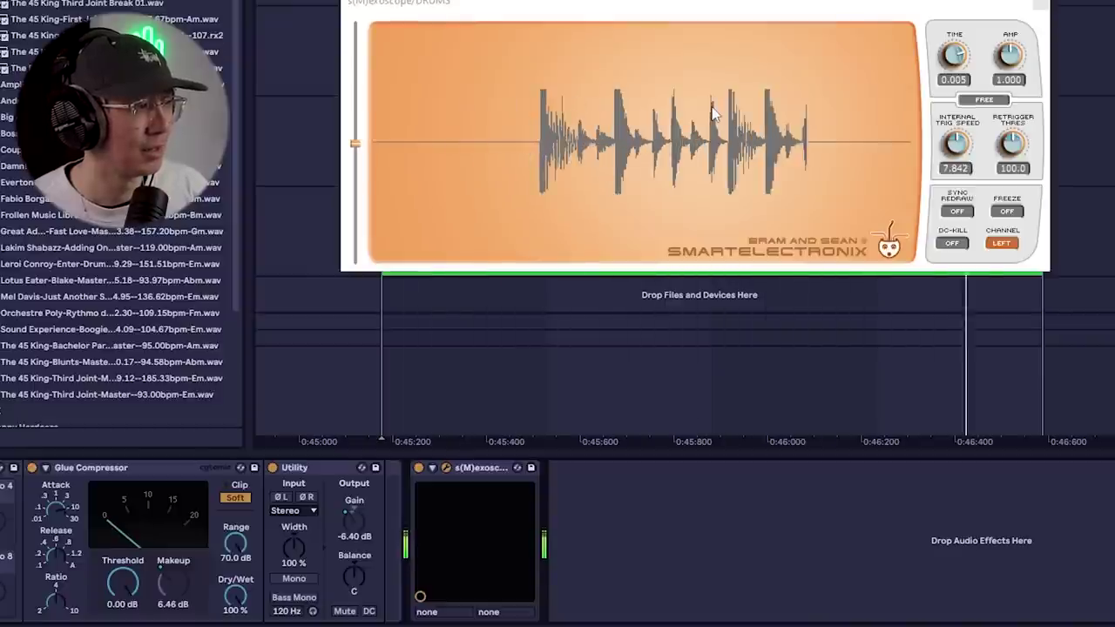
pyautogui.press('space')
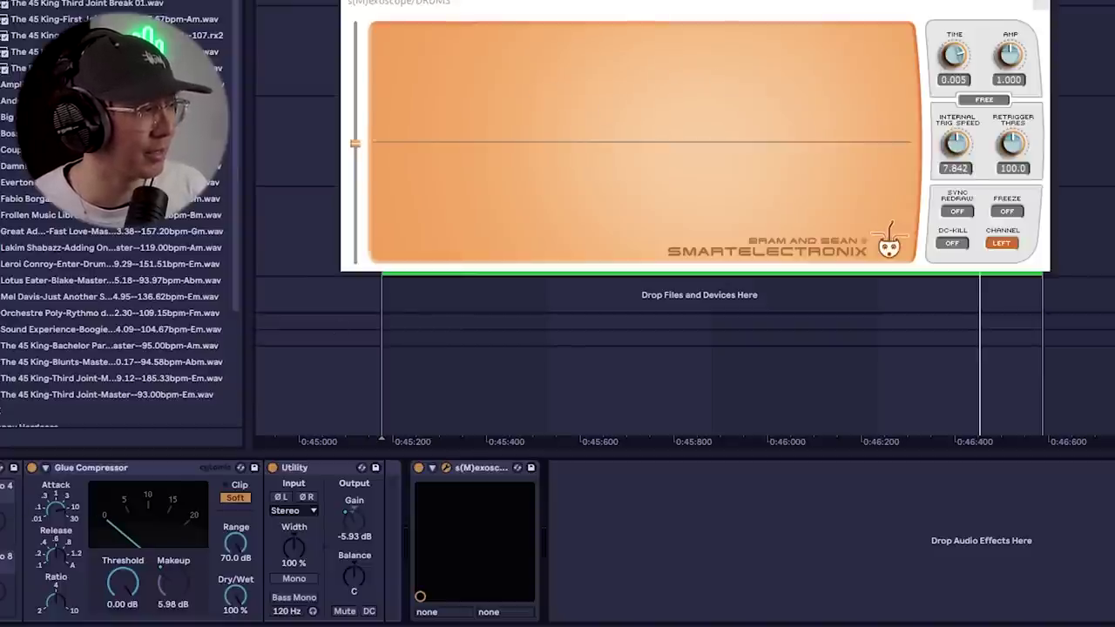
pyautogui.press('space')
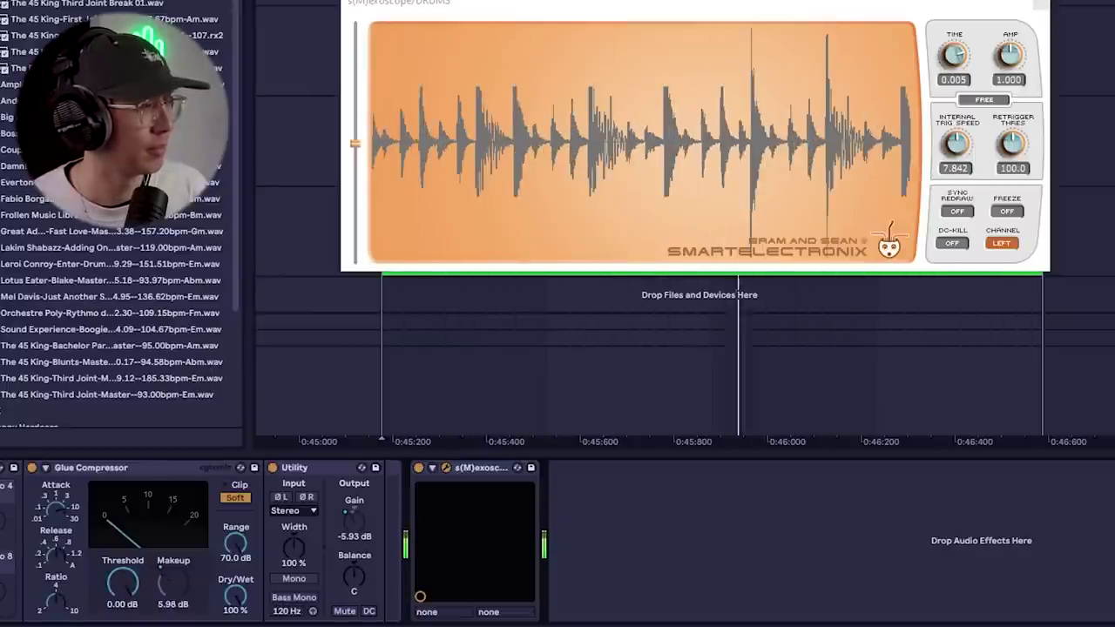
pyautogui.press('space')
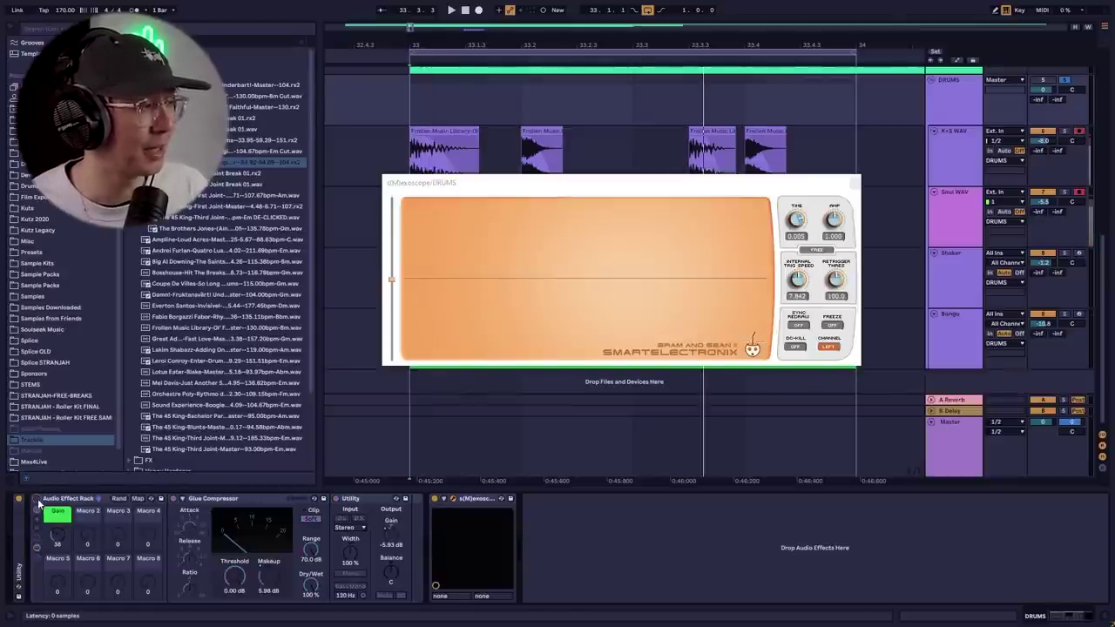
pyautogui.click(36, 499)
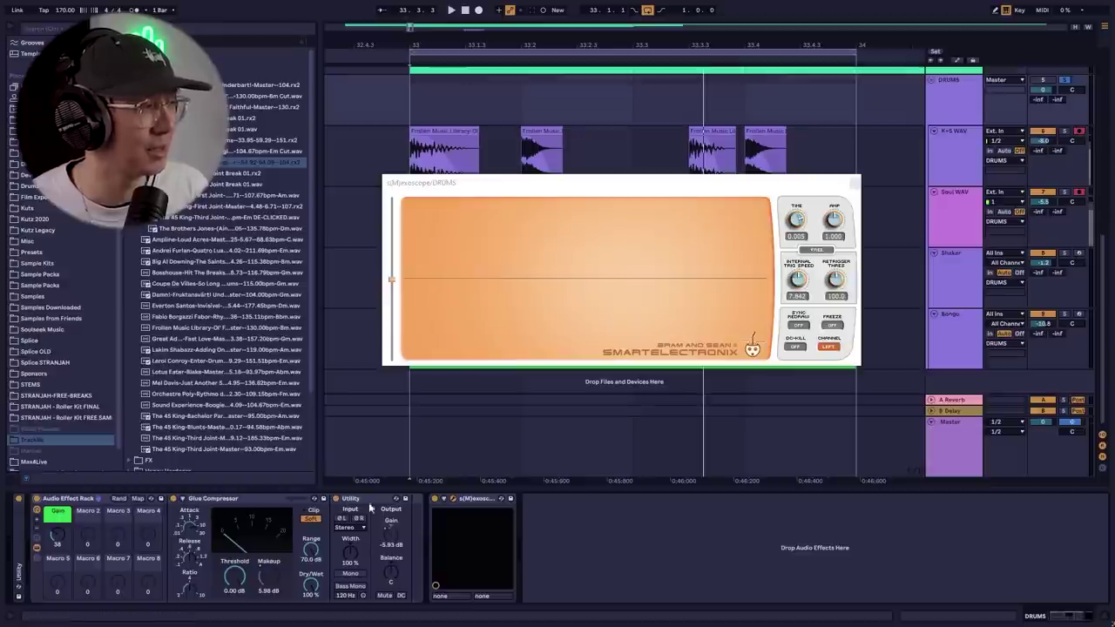
# Step: Select The 45 King clip on the Shaker track and open the audio export settings
pyautogui.click(627, 252)
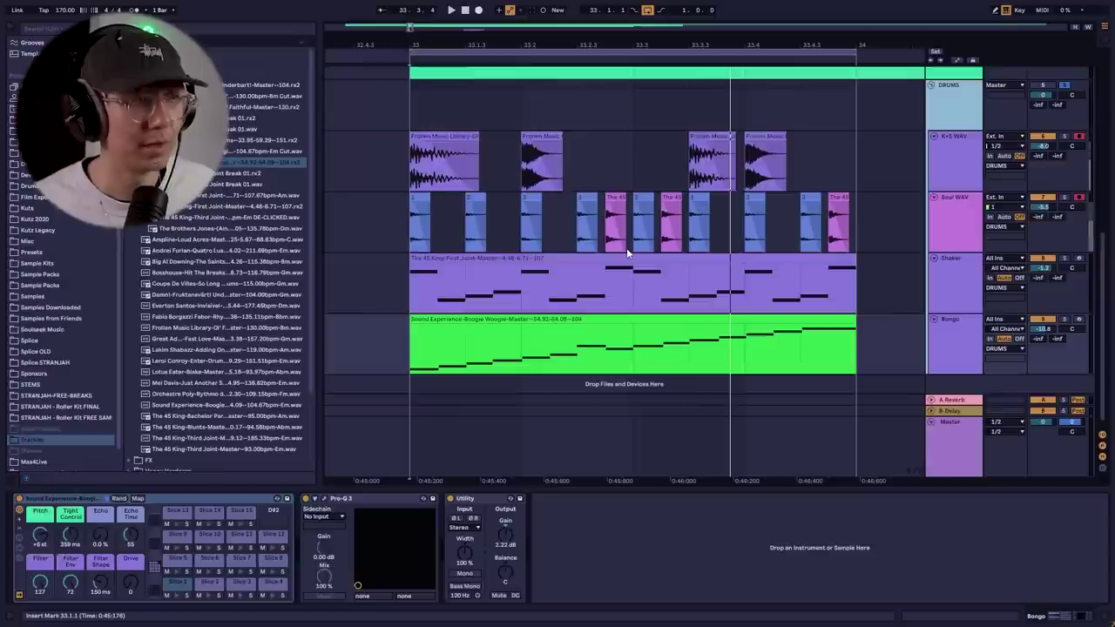
pyautogui.click(625, 252)
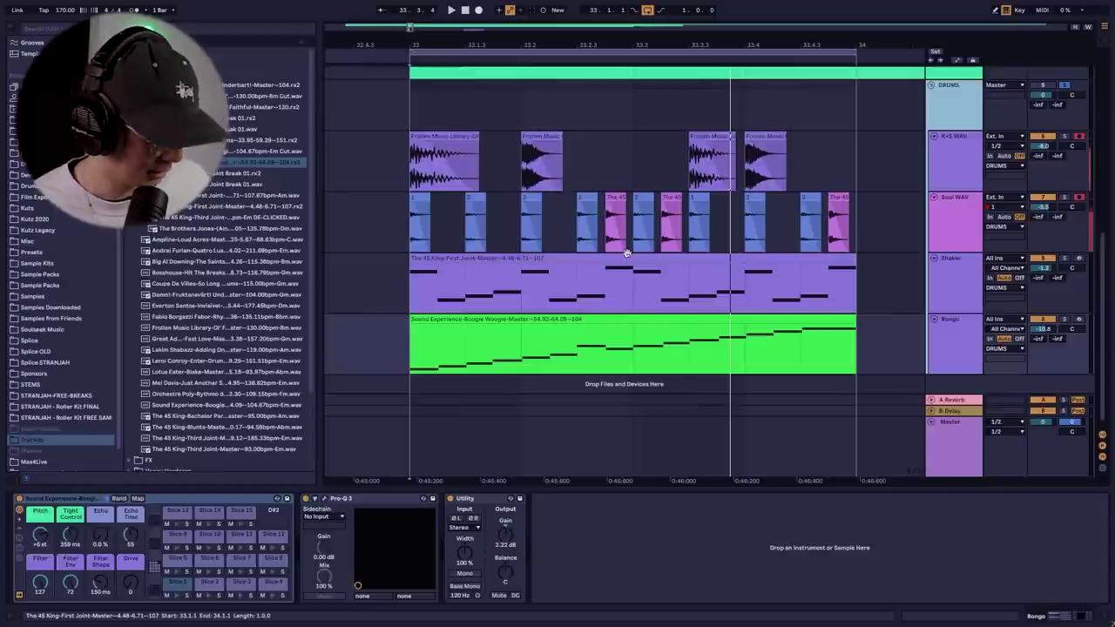
pyautogui.hotkey('ctrl', 'shift', 'r')
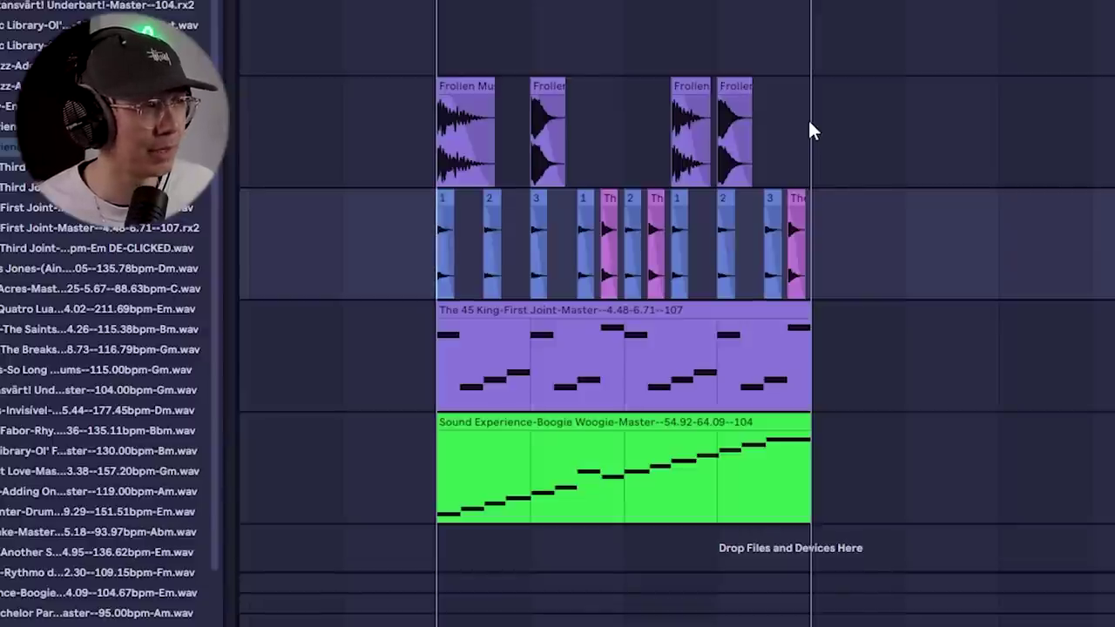
# Step: Consolidate the drum slices on the top two tracks into single clips with Ctrl+J
pyautogui.moveTo(808, 122); pyautogui.dragTo(441, 118)
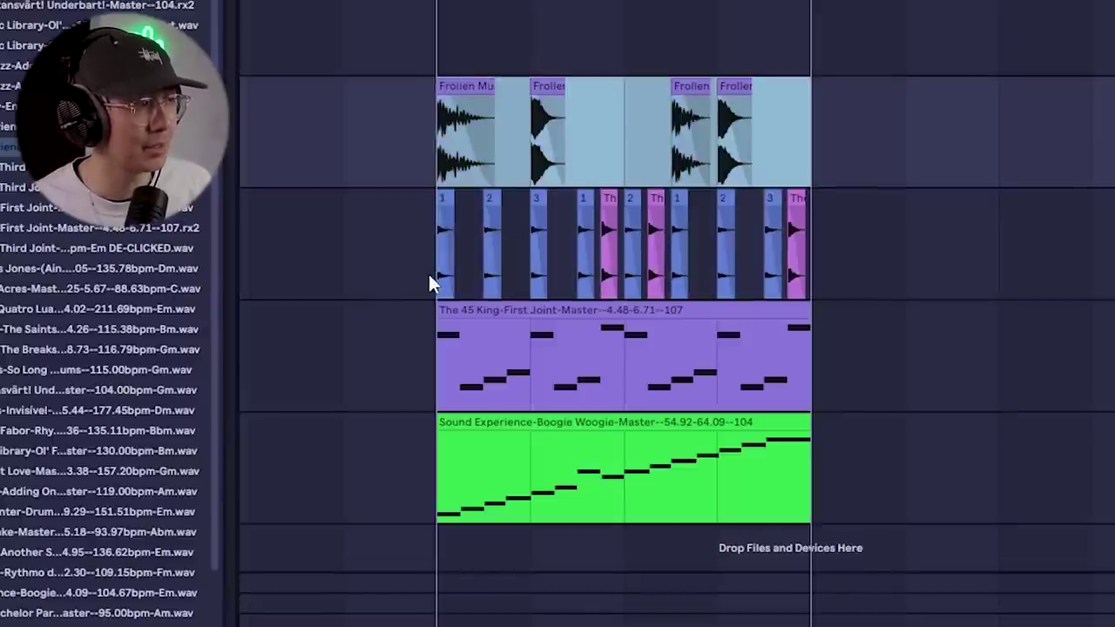
pyautogui.moveTo(430, 279); pyautogui.dragTo(817, 96)
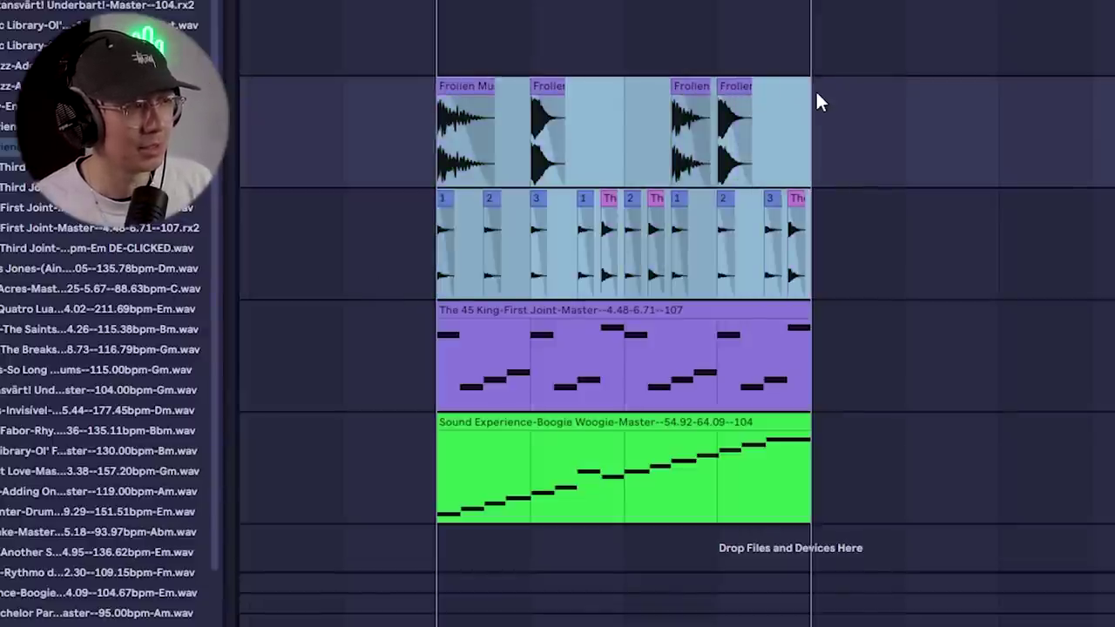
pyautogui.hotkey('ctrl', 'j')
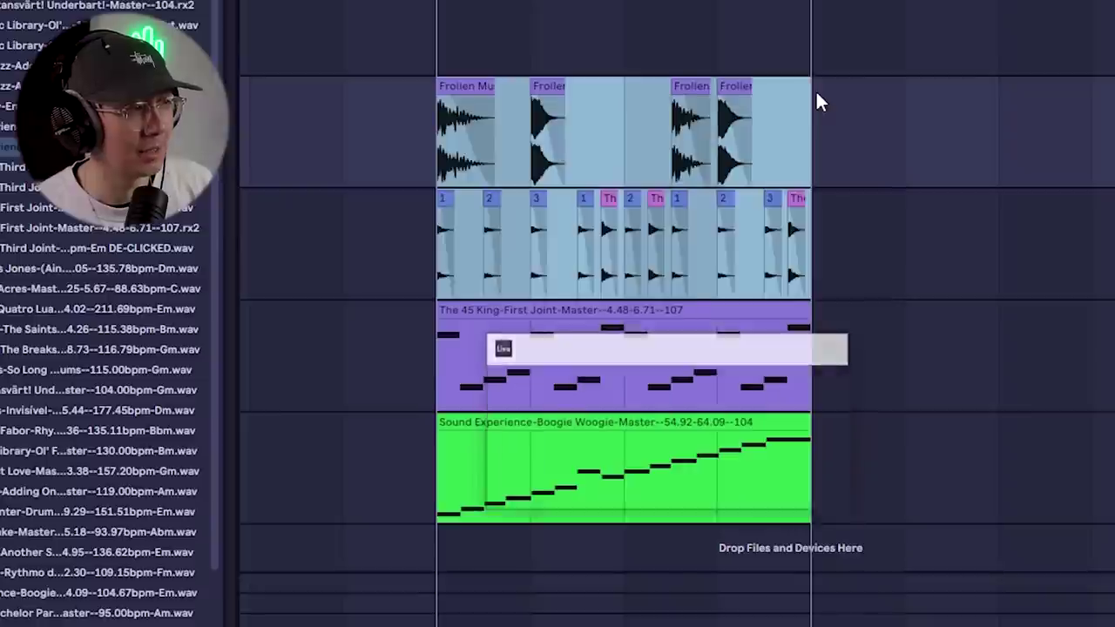
pyautogui.click(767, 155)
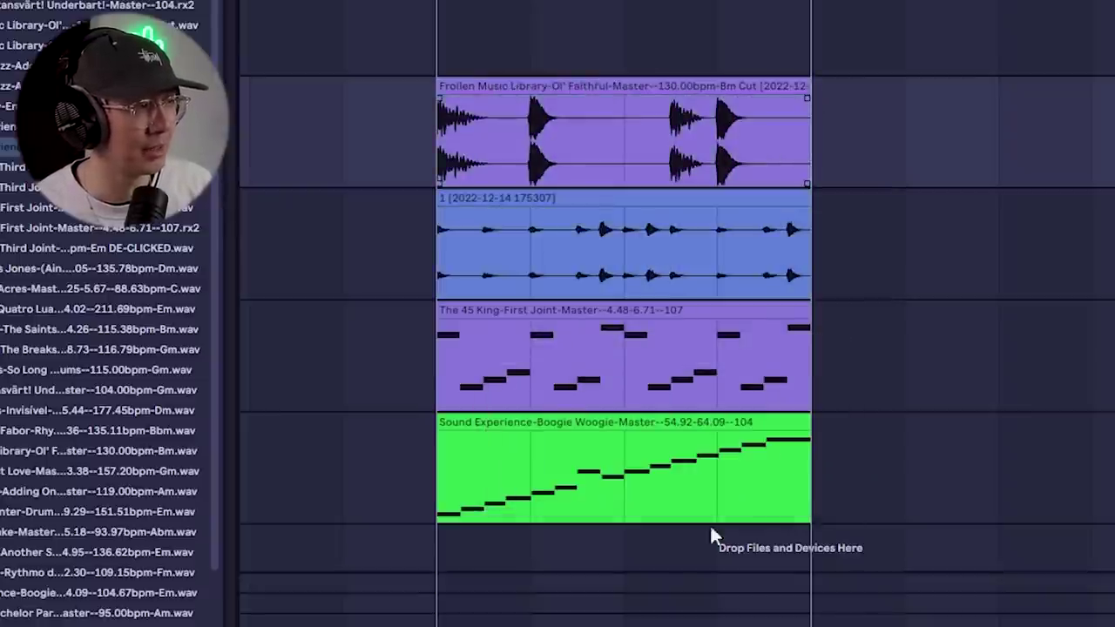
# Step: Duplicate the four drum clips right after themselves with Ctrl+D
pyautogui.click(662, 92)
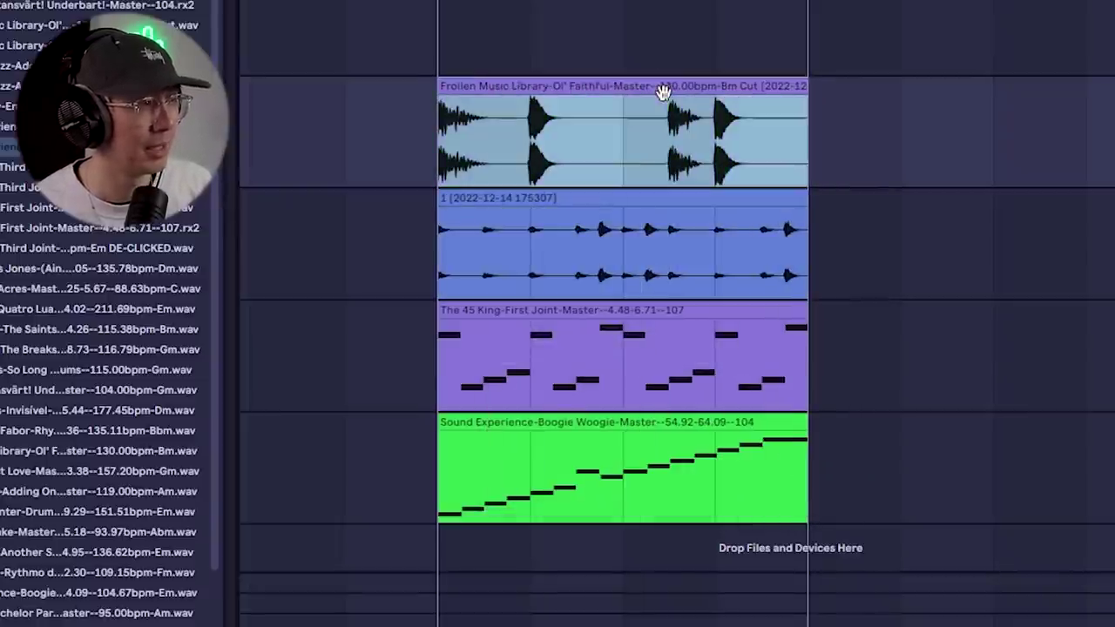
pyautogui.keyDown('shift'); pyautogui.click(642, 417); pyautogui.keyUp('shift')
pyautogui.scroll(-5, 633, 109)
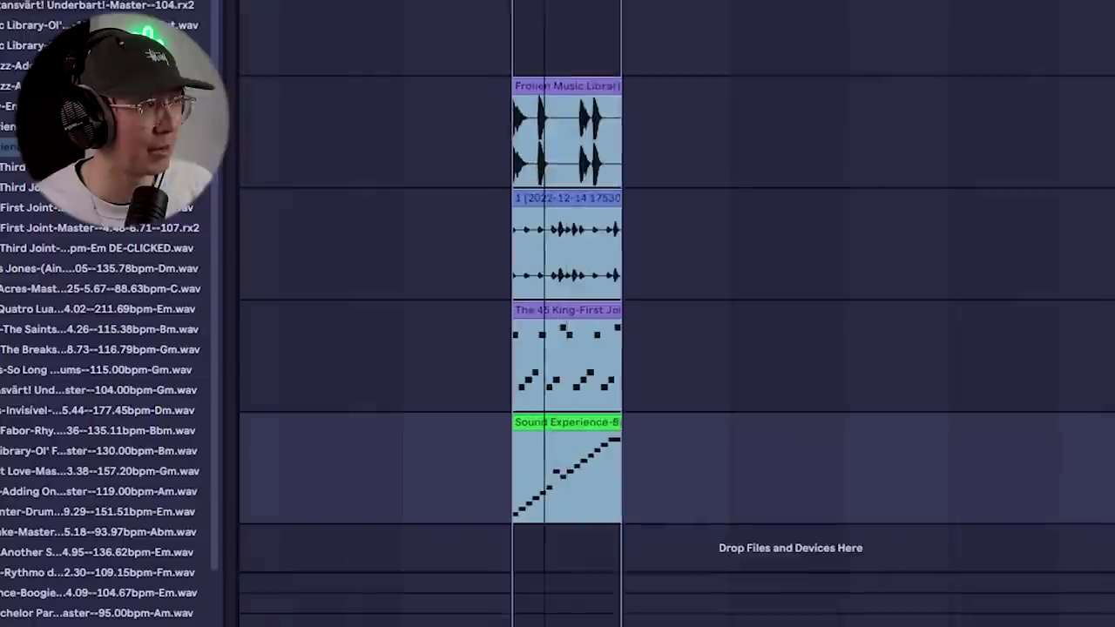
pyautogui.hotkey('ctrl', 'd')
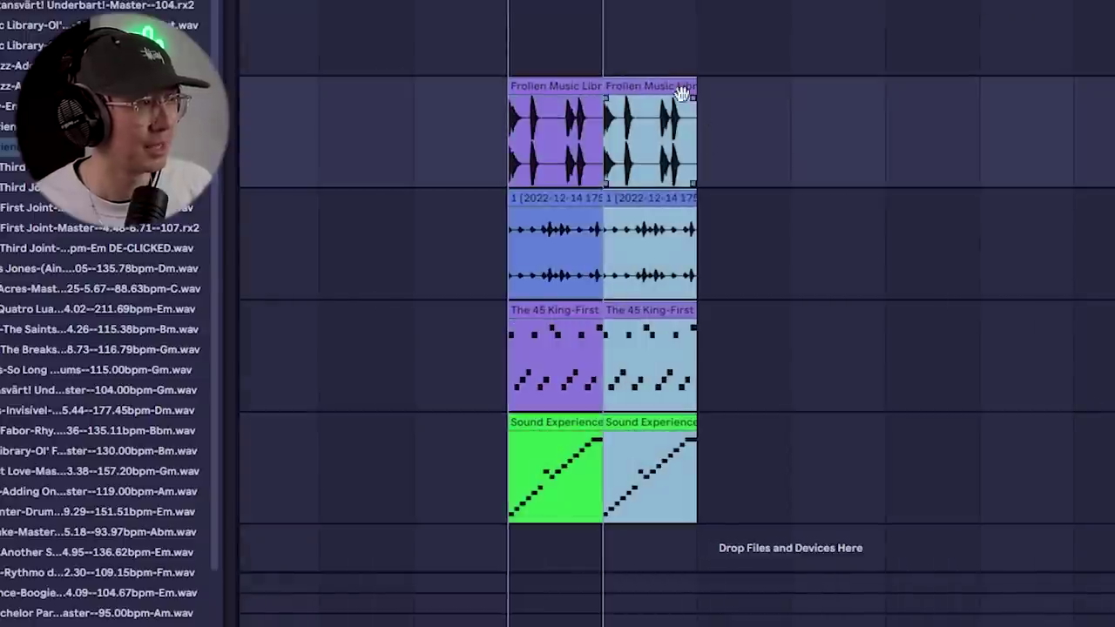
# Step: Select the four left drum clips and lengthen them further to the right
pyautogui.click(541, 85)
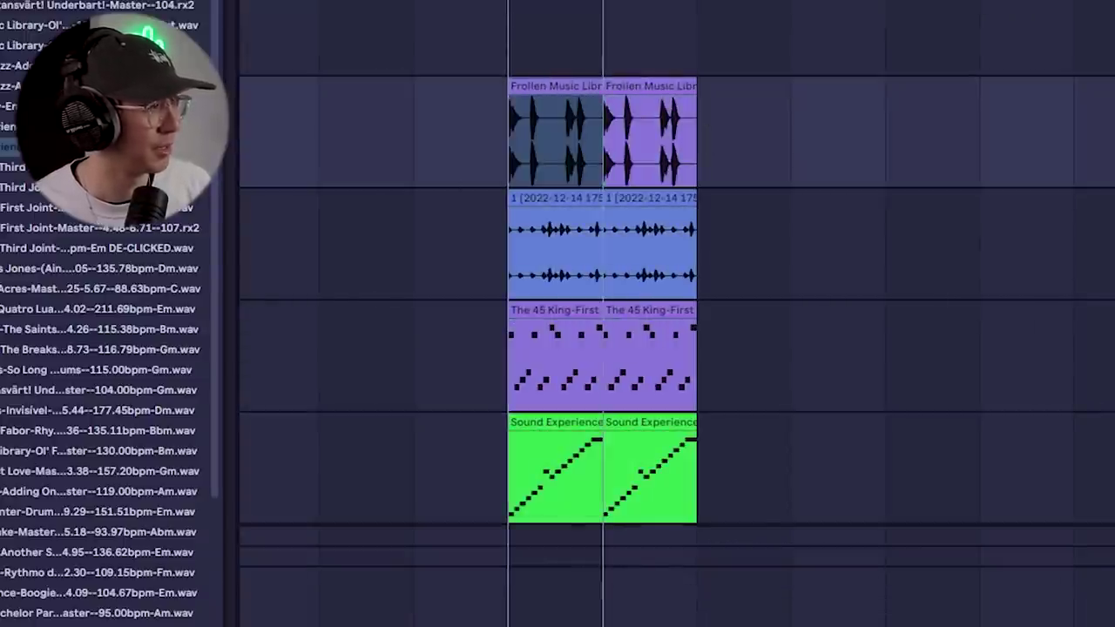
pyautogui.click(548, 198)
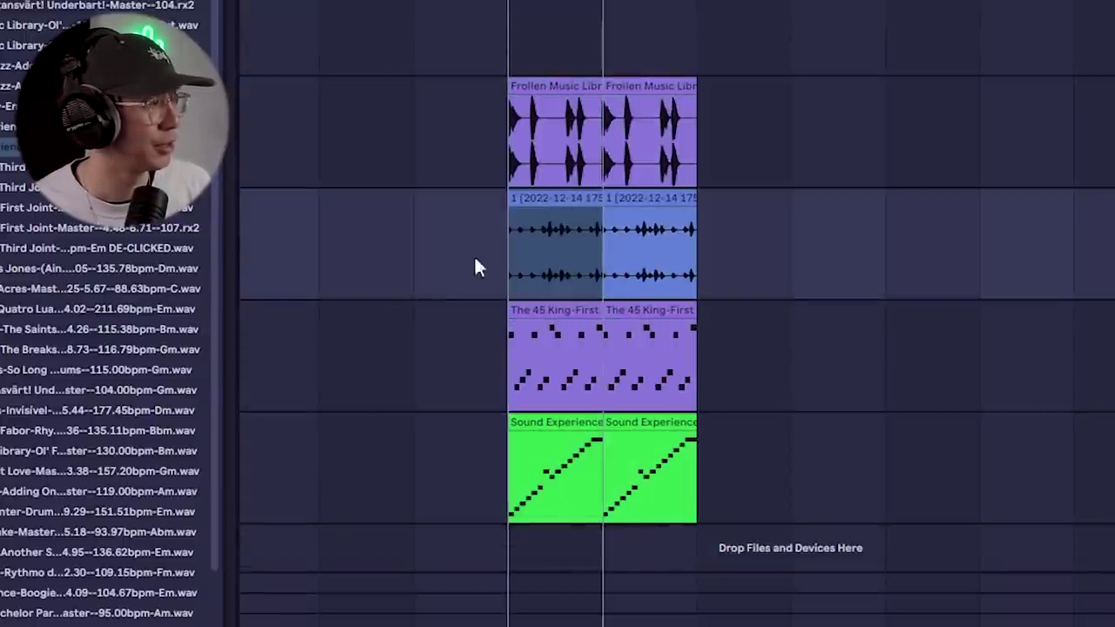
pyautogui.keyDown('shift'); pyautogui.click(573, 97); pyautogui.keyUp('shift')
pyautogui.keyDown('shift'); pyautogui.click(575, 423); pyautogui.keyUp('shift')
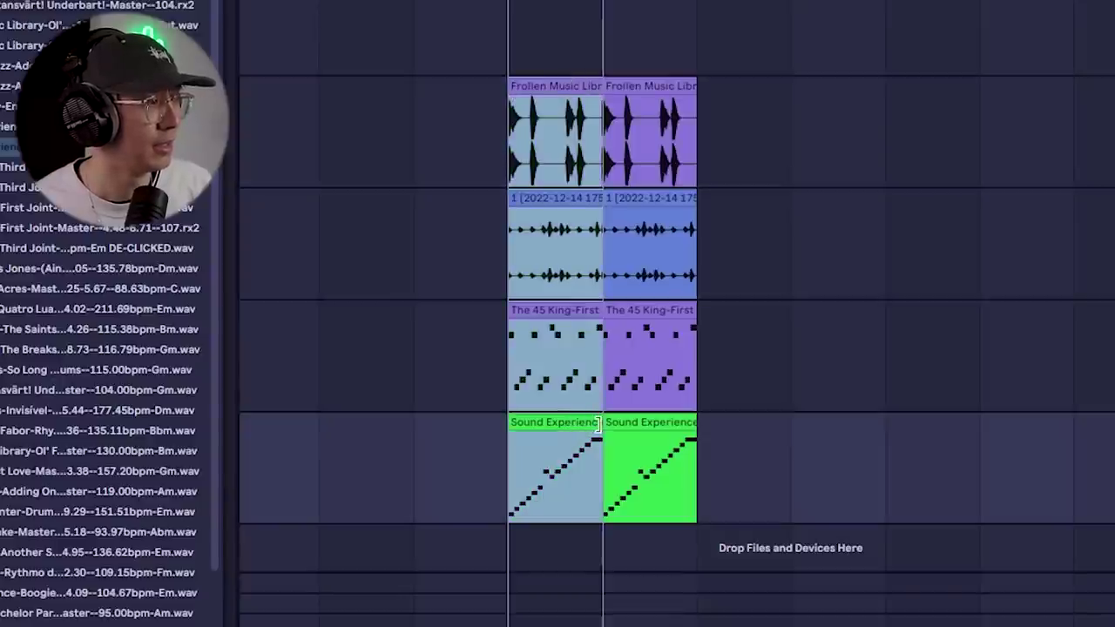
pyautogui.moveTo(597, 424); pyautogui.dragTo(1112, 425)
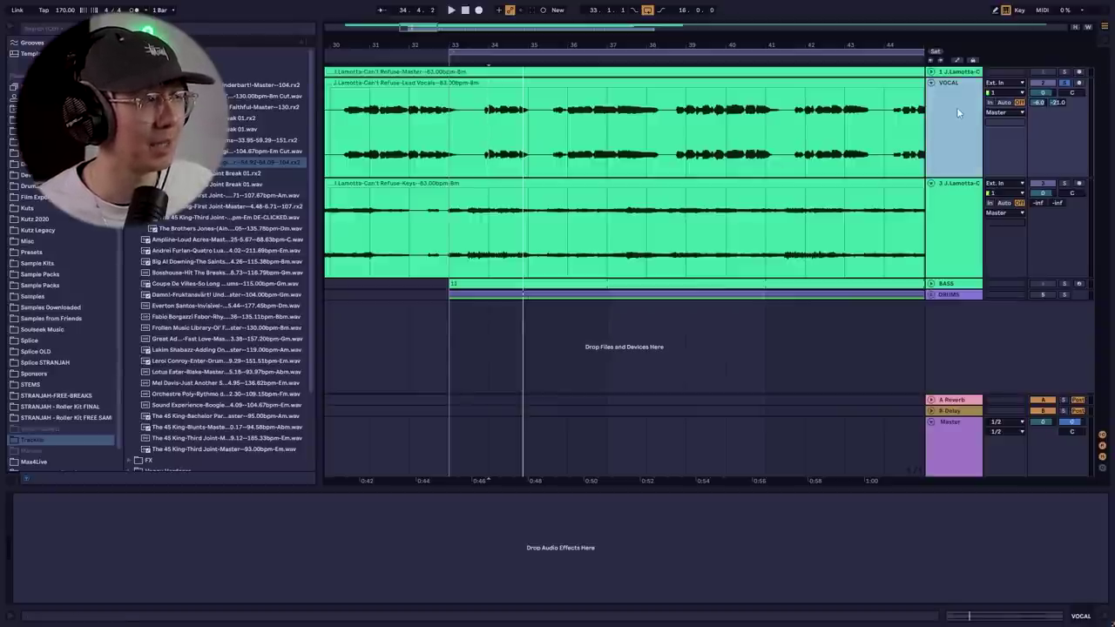
# Step: Audition the vocal and keys from bar 33, then expand the BASS track and open its MIDI clip
pyautogui.press('space')
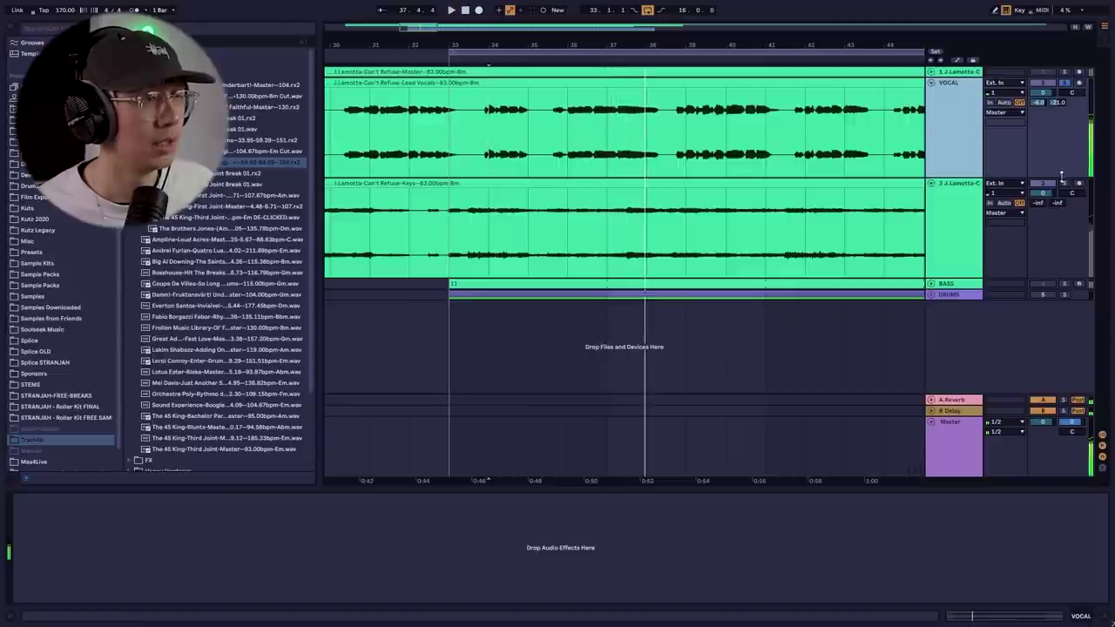
pyautogui.press('space')
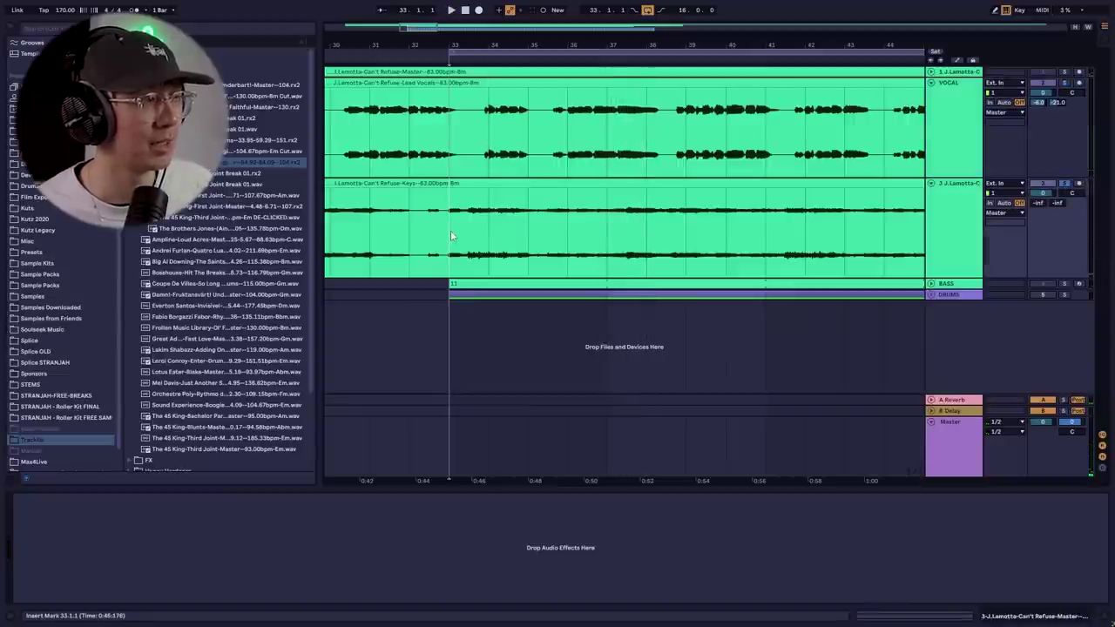
pyautogui.press('space')
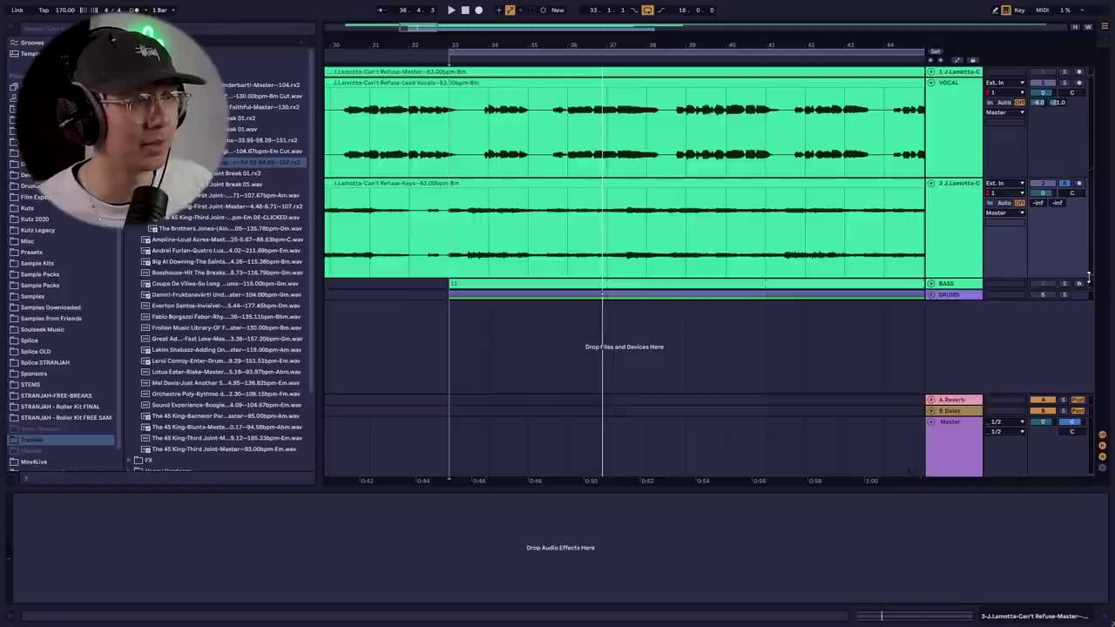
pyautogui.click(930, 284)
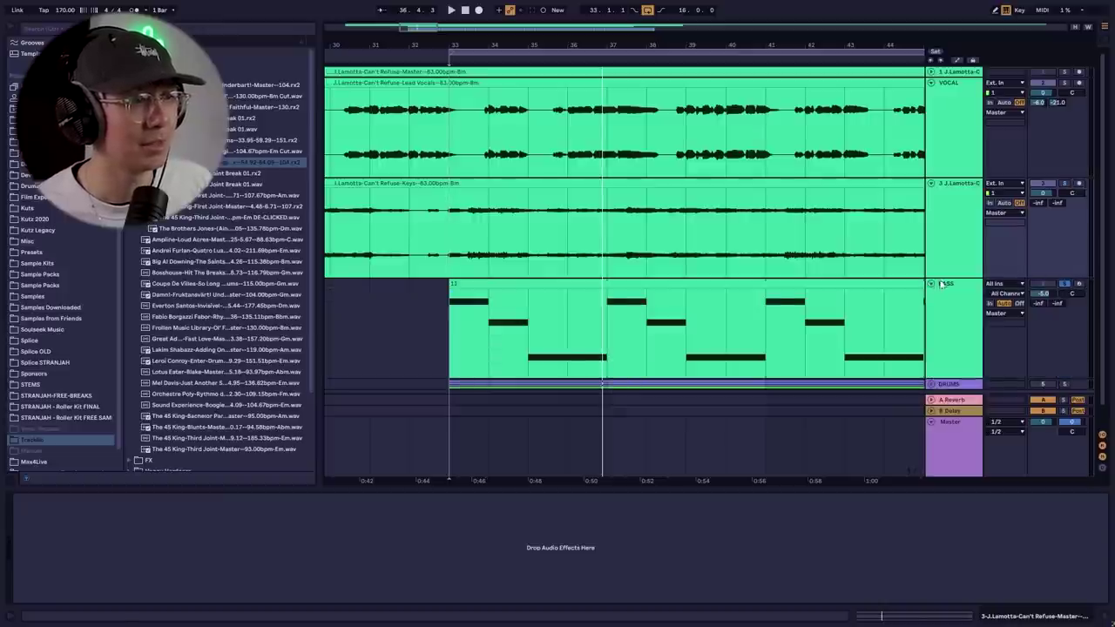
pyautogui.doubleClick(613, 284)
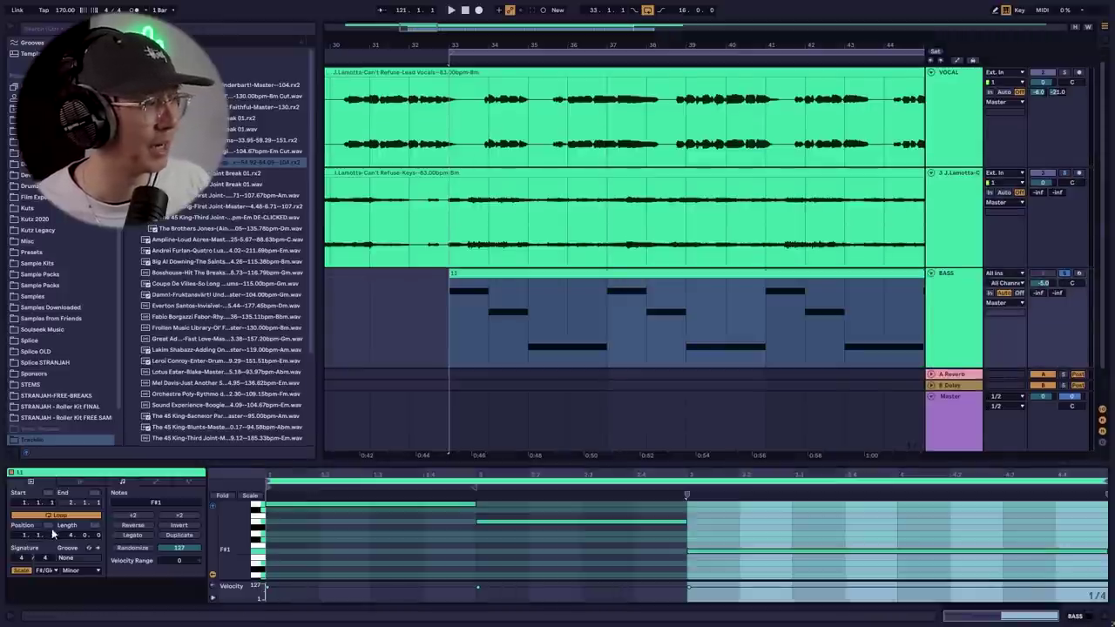
# Step: Enlarge the note editor, play the bass line, and raise Serum's filter cutoff to about 668.8 Hz
pyautogui.moveTo(468, 455); pyautogui.dragTo(468, 288)
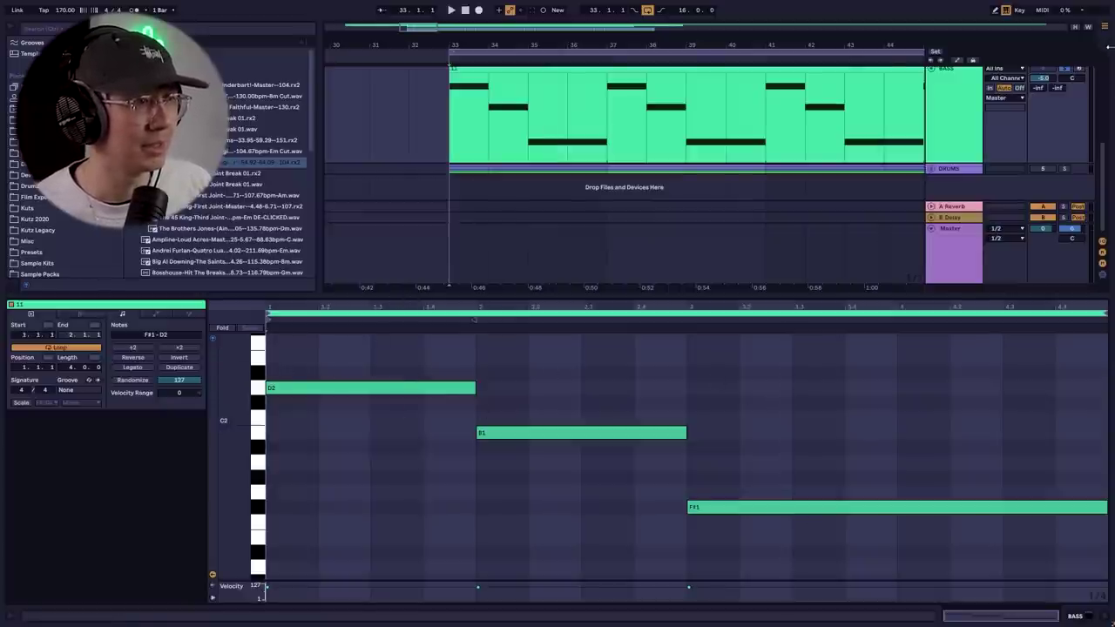
pyautogui.press('space')
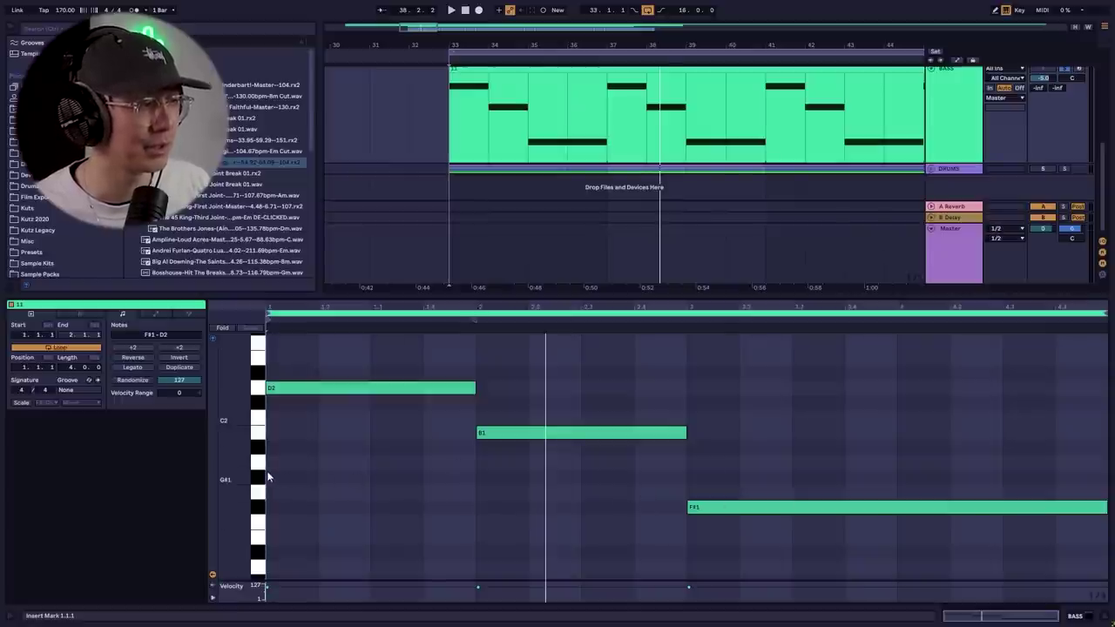
pyautogui.press('space')
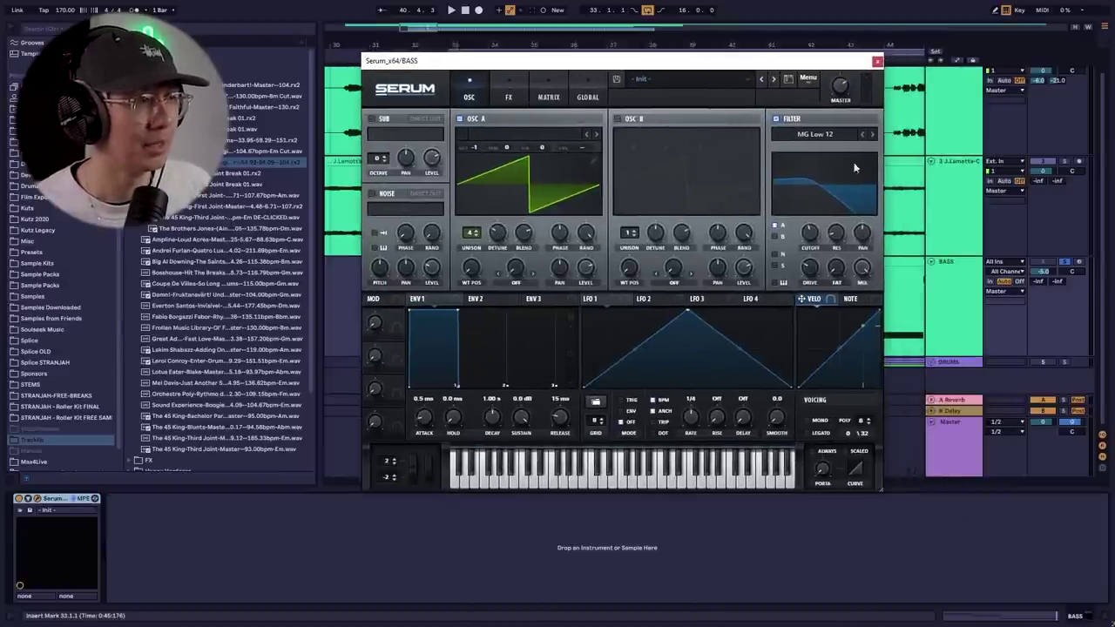
pyautogui.press('space')
pyautogui.moveTo(819, 231); pyautogui.dragTo(820, 177)
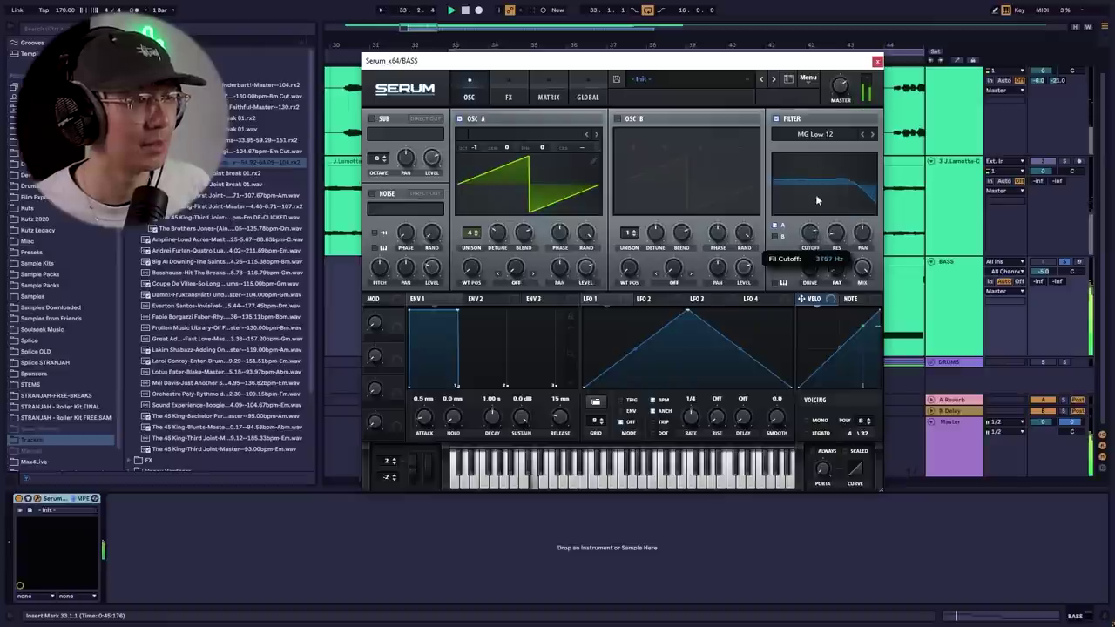
pyautogui.click(877, 61)
# Step: Select the VOCAL track, then the BASS track to show its Serum device
pyautogui.scroll(1, 948, 195)
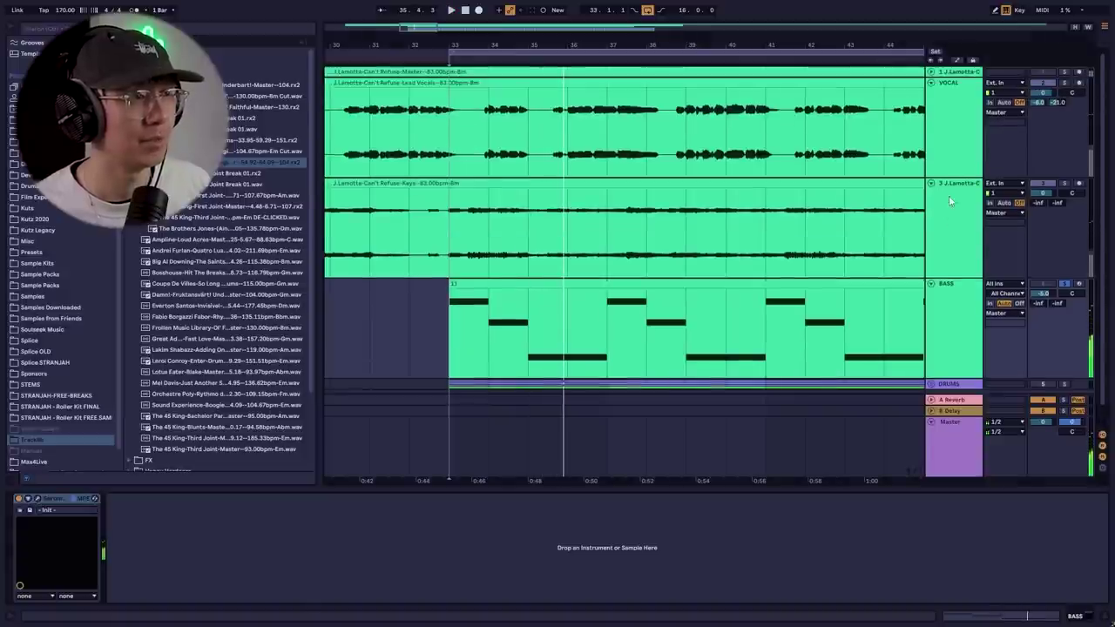
pyautogui.click(973, 137)
pyautogui.click(1065, 277)
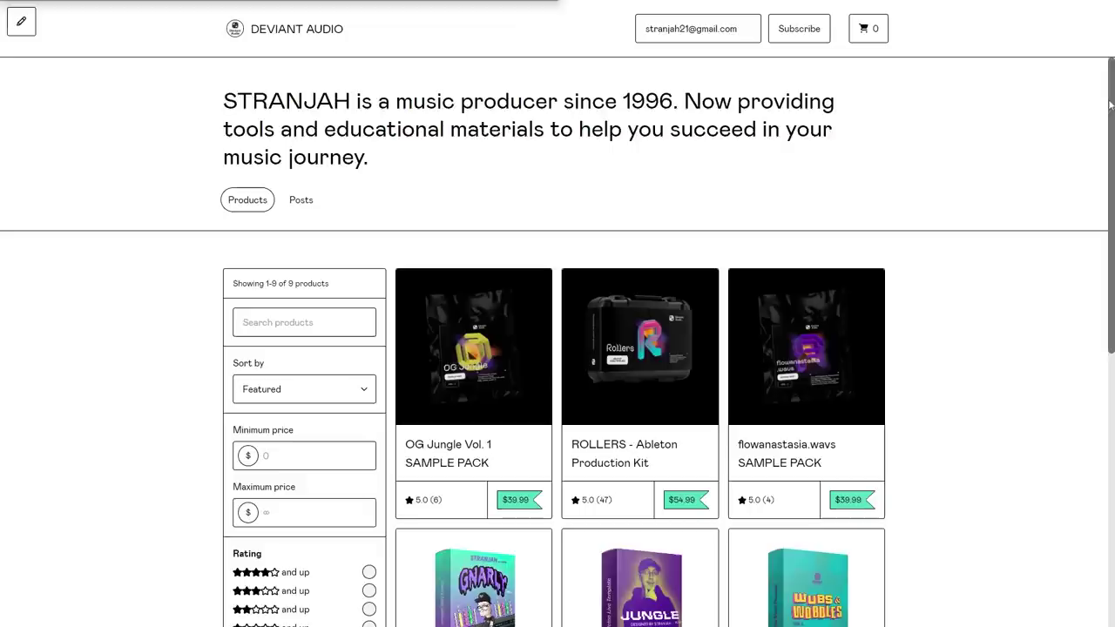
# Step: Scroll the Deviant Audio store down to the product grid showing Gnarly Volume 1 and JUNGLE KIT V2.0
pyautogui.scroll(-1, 557, 343)
pyautogui.moveTo(1112, 122); pyautogui.dragTo(1111, 209)
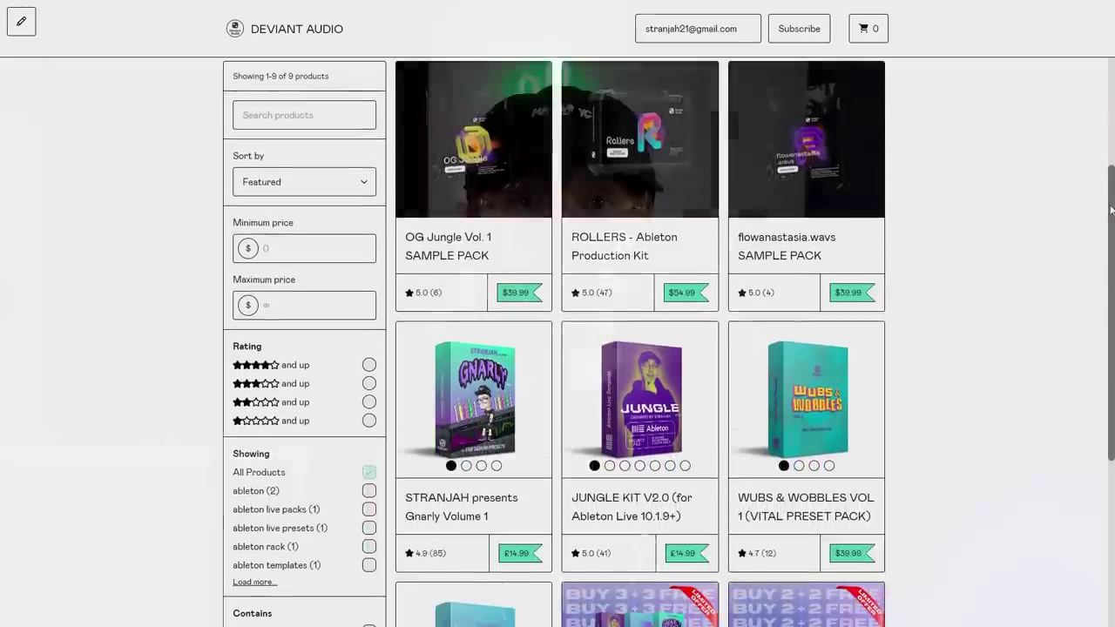